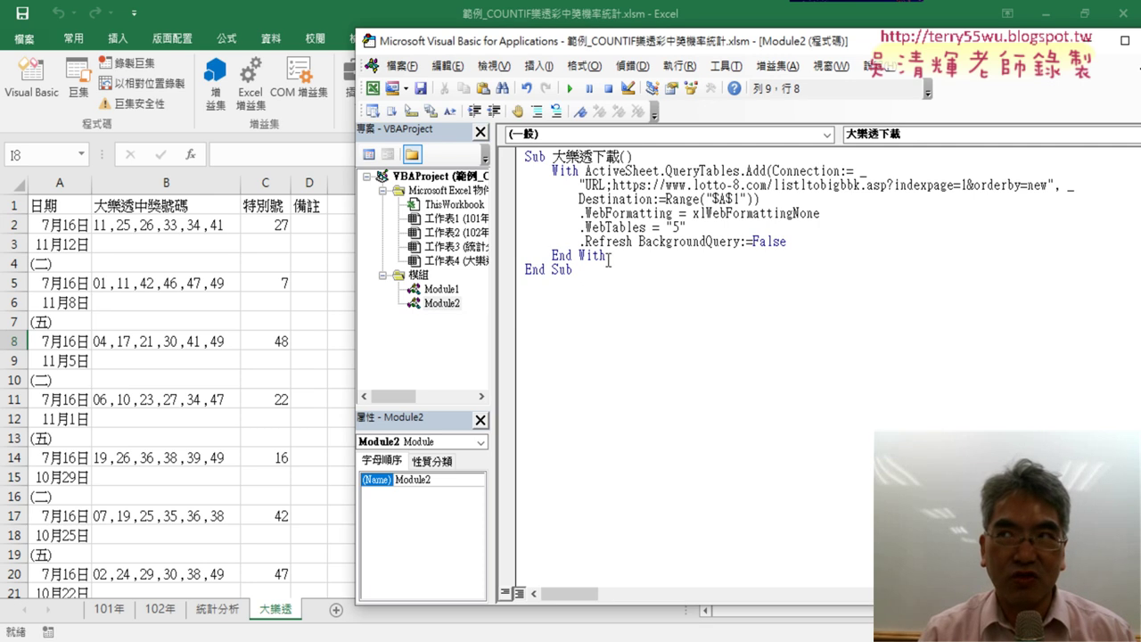
# - Copy the entire 大樂透下載 Sub and paste a duplicate below its End Sub in Module2
pyautogui.moveTo(600, 271); pyautogui.dragTo(521, 153)
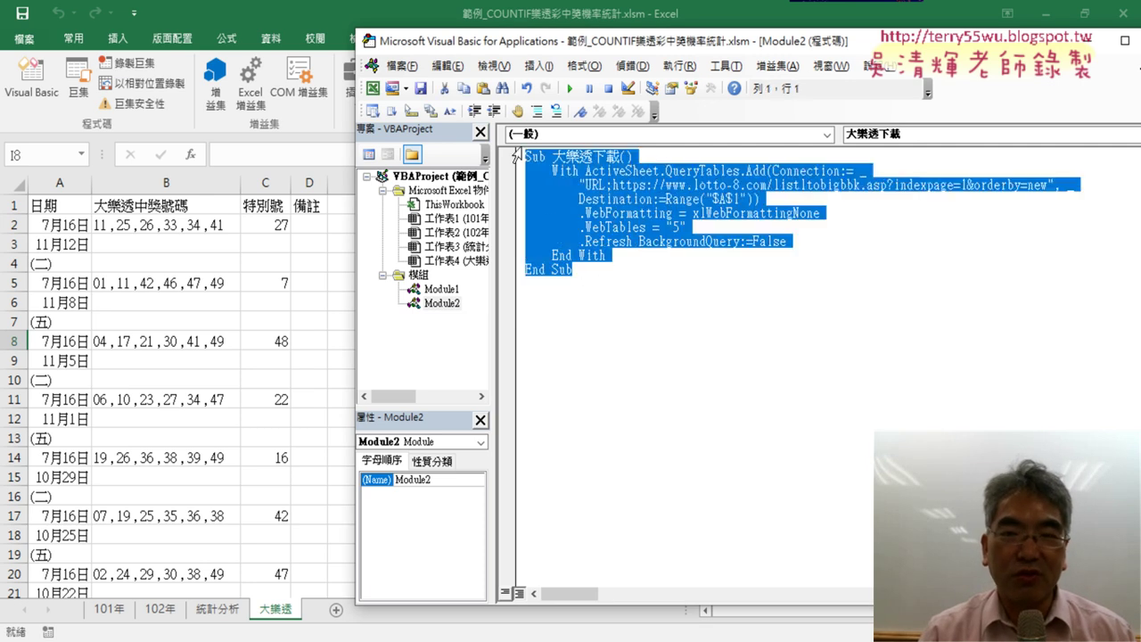
pyautogui.rightClick(584, 211)
pyautogui.click(636, 237)
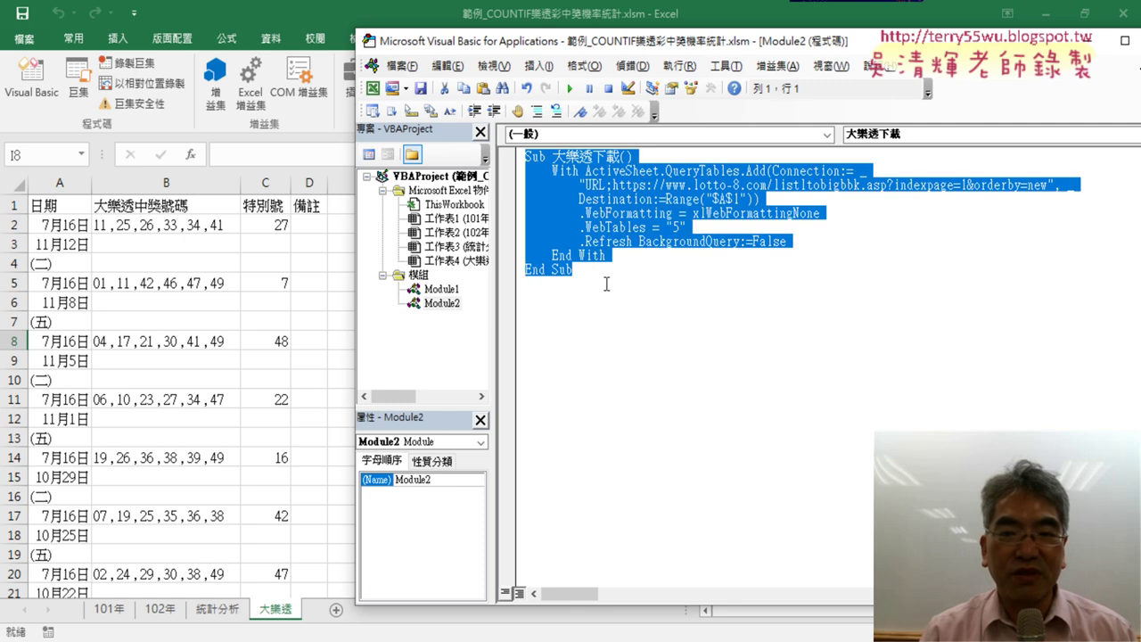
pyautogui.click(528, 296)
pyautogui.hotkey('ctrl', 'v')
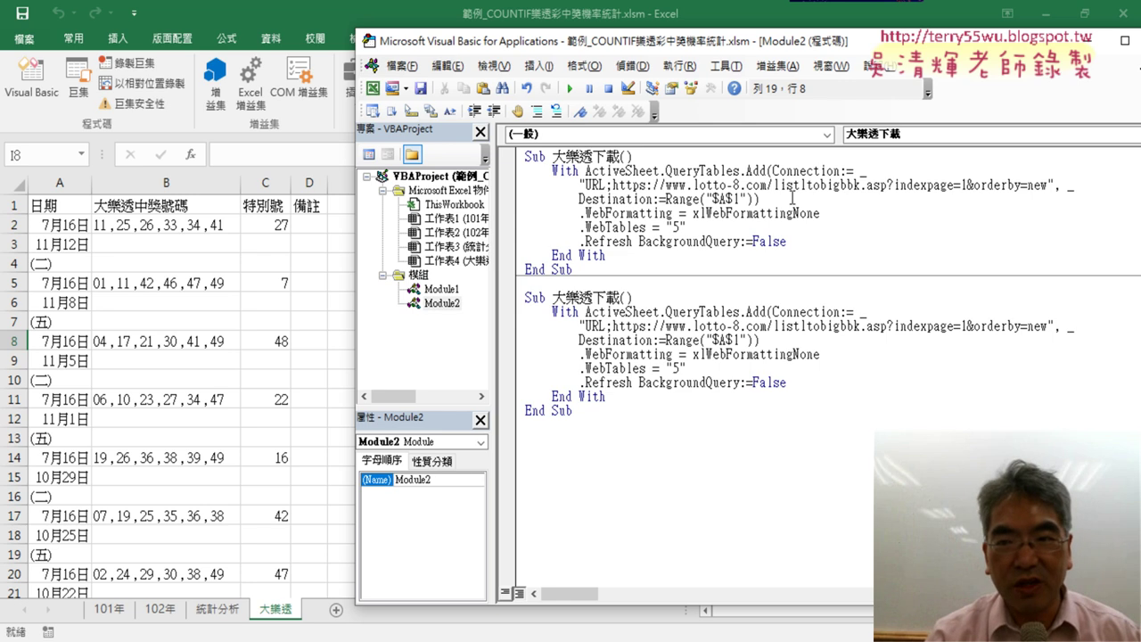
# - Rename the pasted Sub to 批次大樂透下載 and open a blank line under its header
pyautogui.click(733, 185)
pyautogui.click(553, 296)
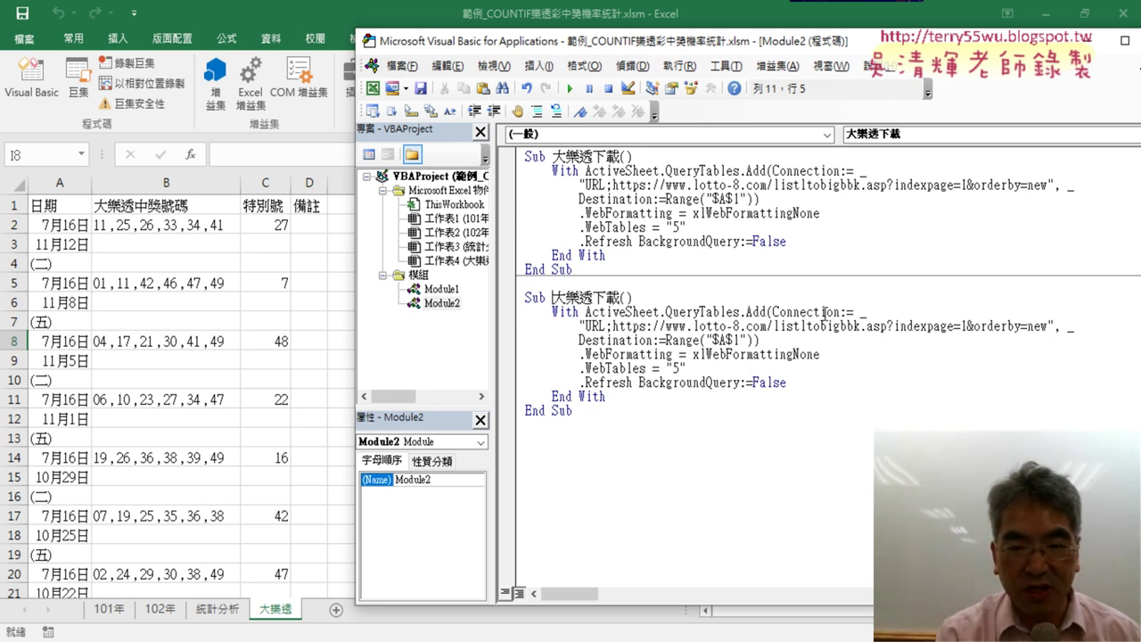
pyautogui.press('BackSpace')
pyautogui.write('抓')
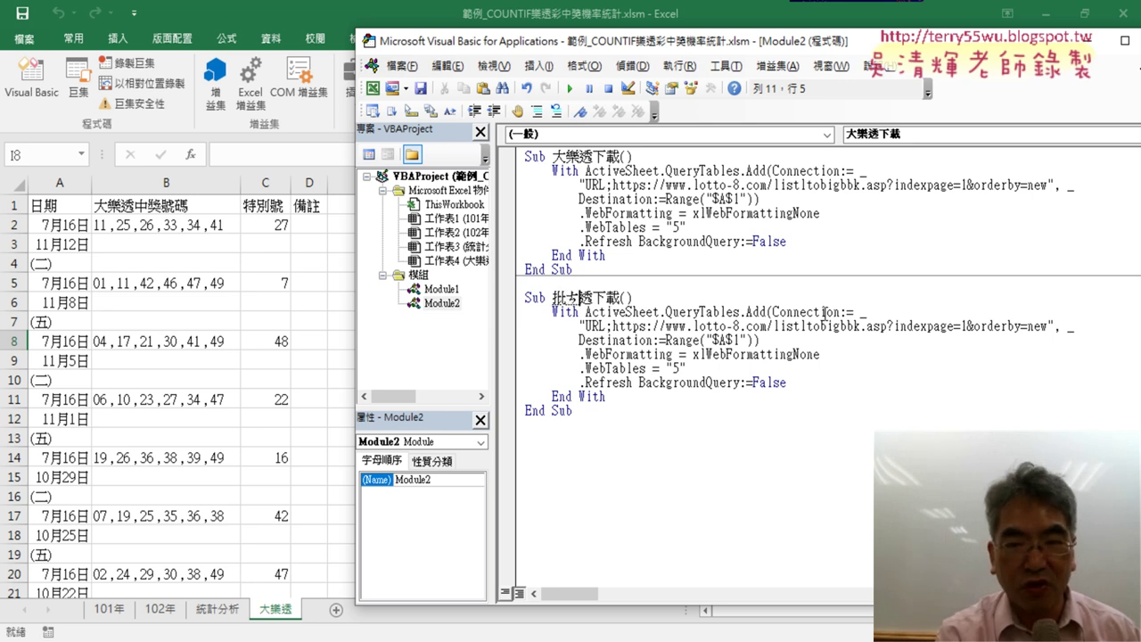
pyautogui.write('大樂')
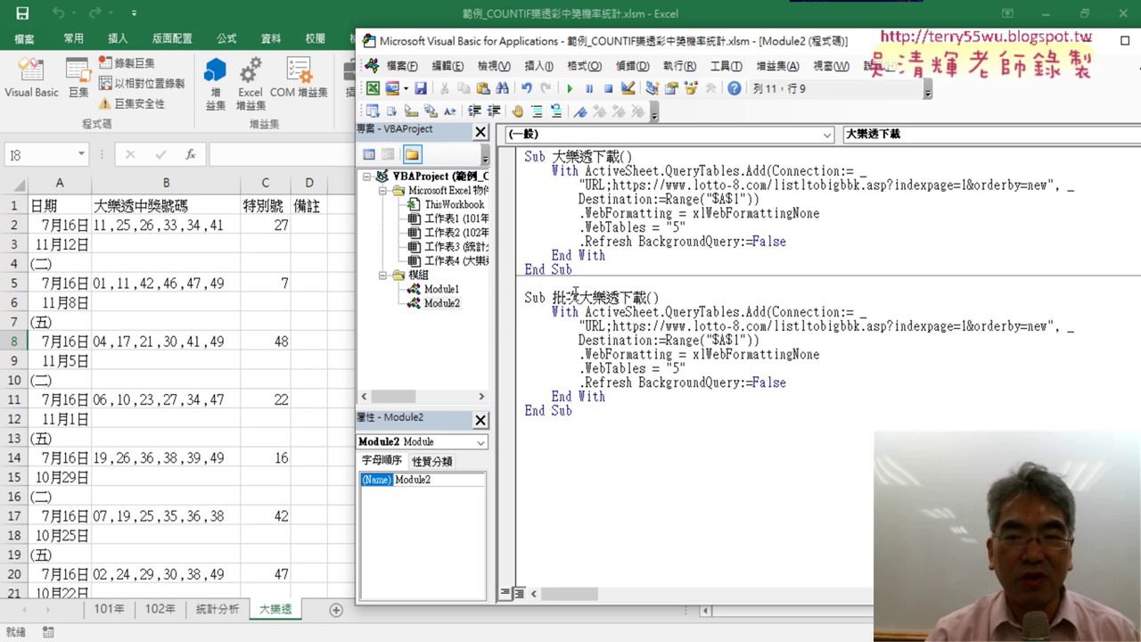
pyautogui.moveTo(581, 301); pyautogui.dragTo(552, 300)
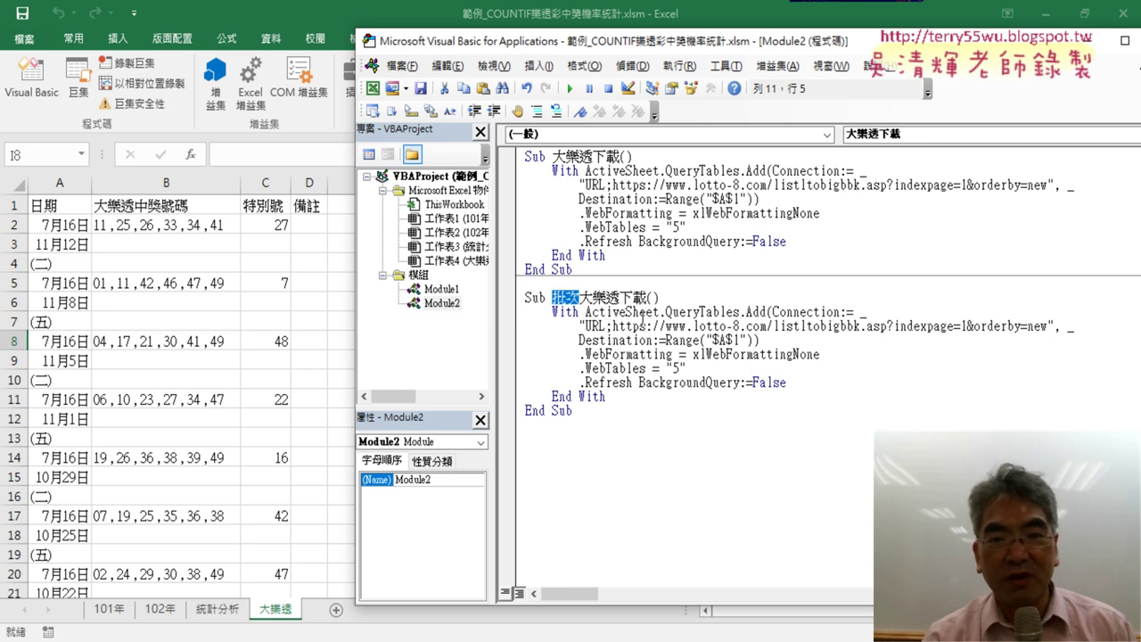
pyautogui.click(684, 295)
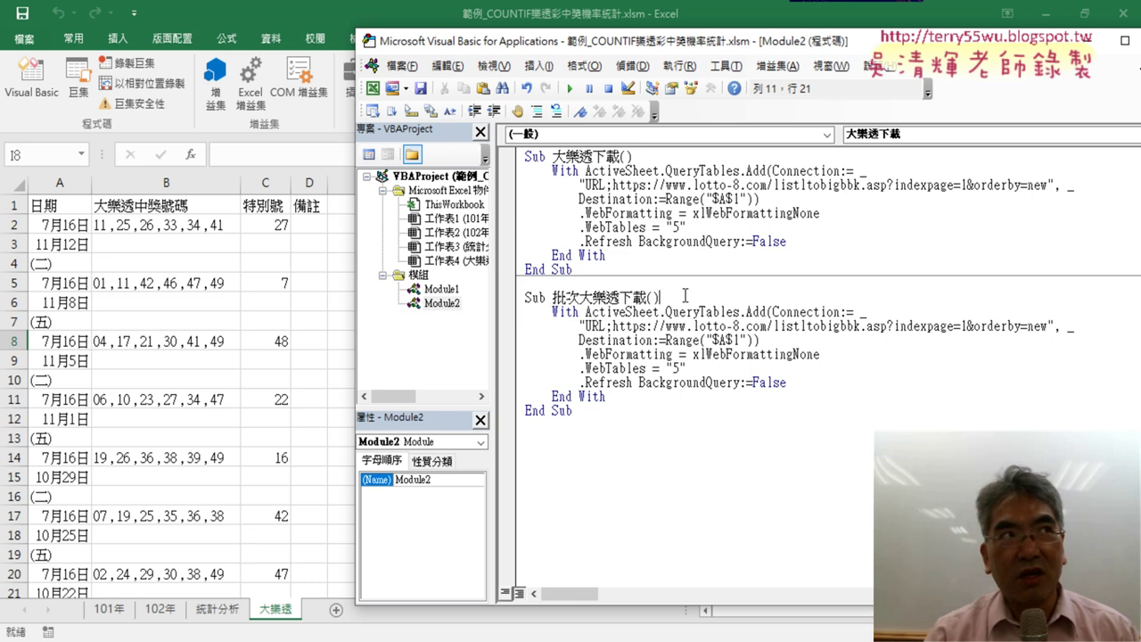
pyautogui.press('Return')
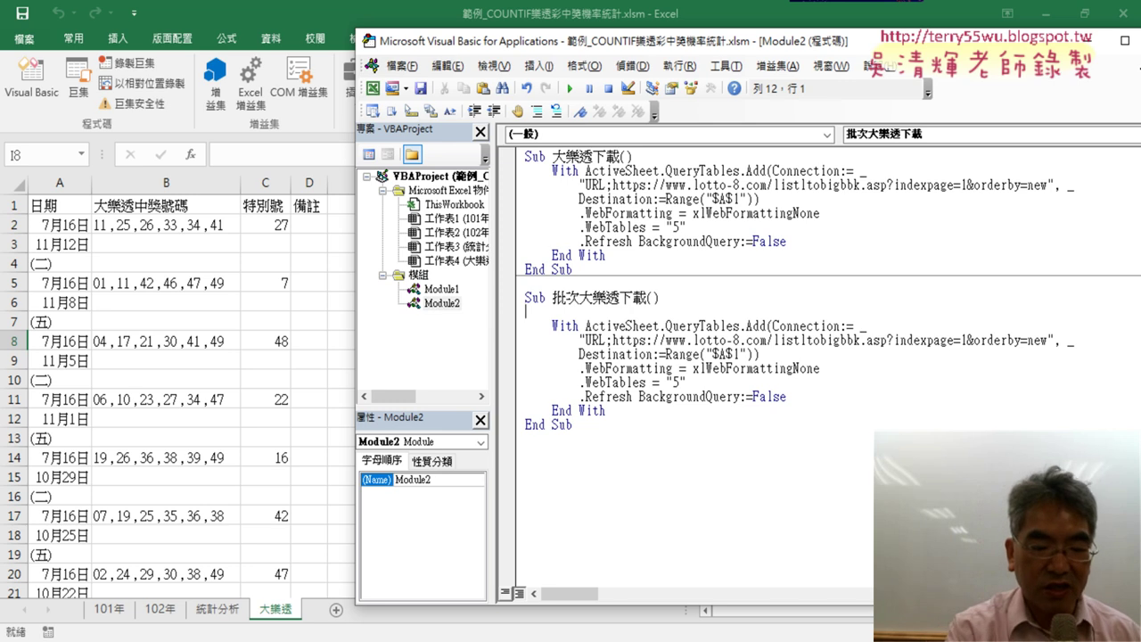
# - Write an indented For i = 1 To 76 line with a Next line below it
pyautogui.press('Tab')
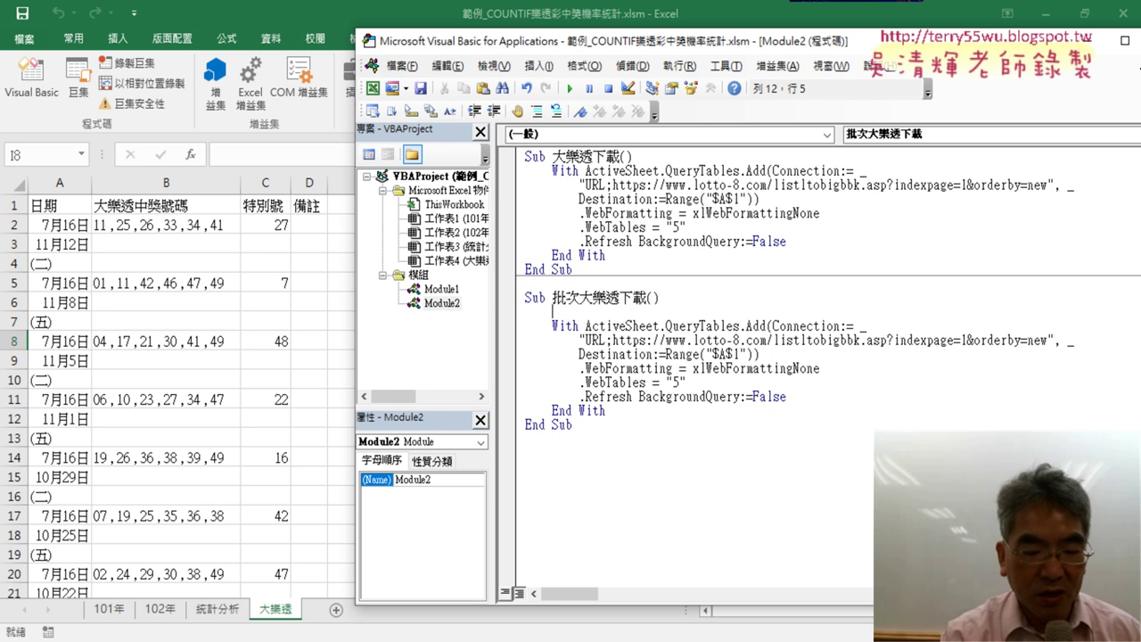
pyautogui.write('ㄈ')
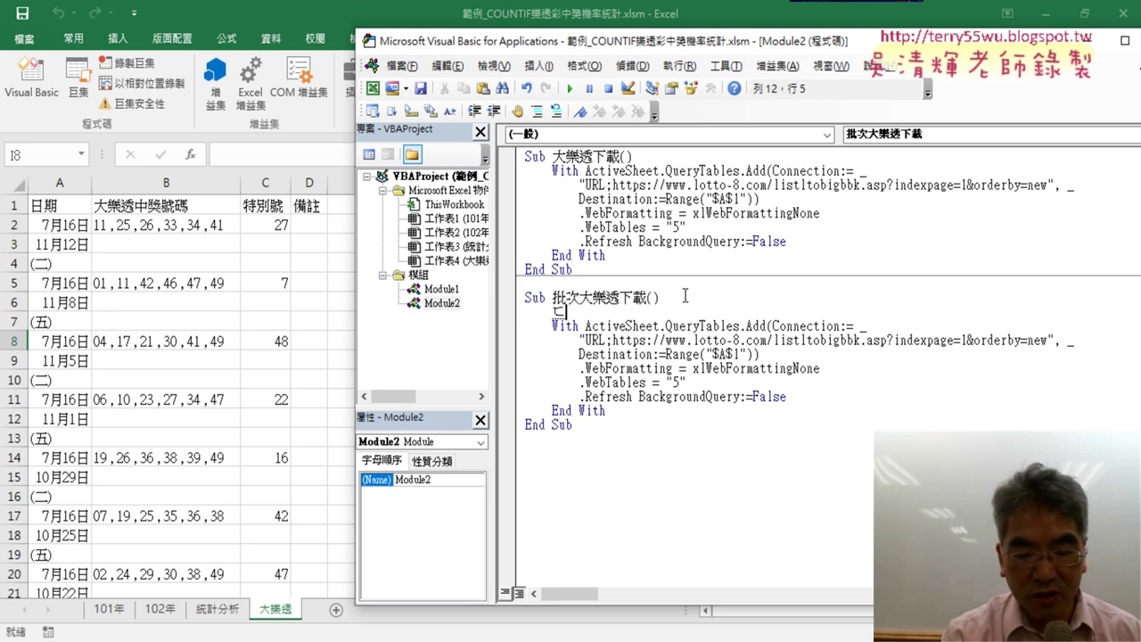
pyautogui.press('BackSpace')
pyautogui.write('for ')
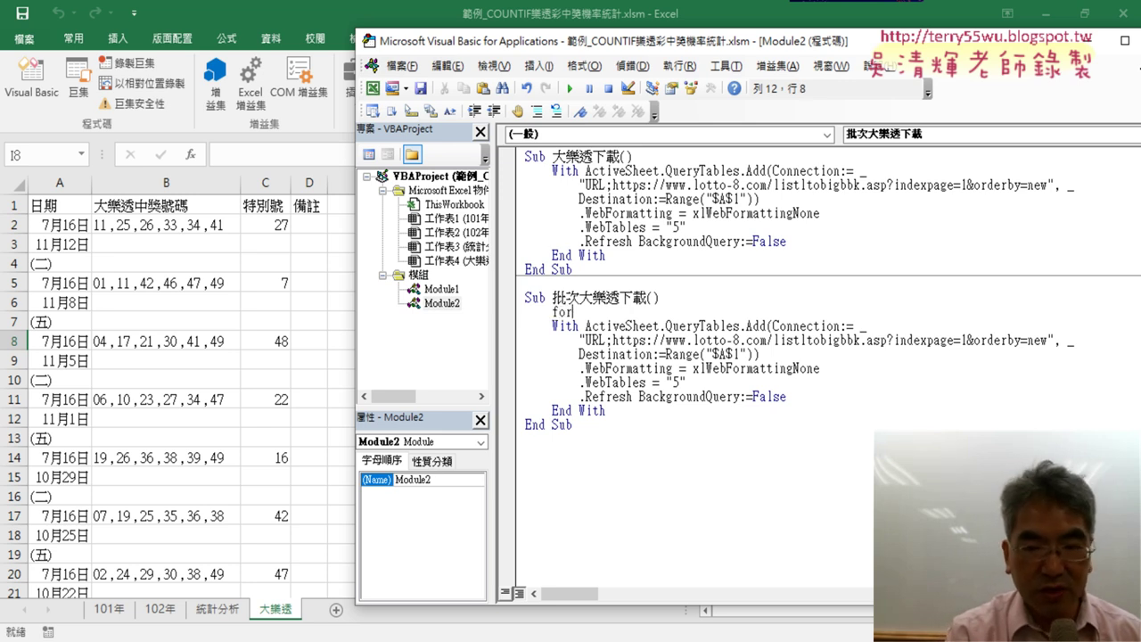
pyautogui.write('i=1')
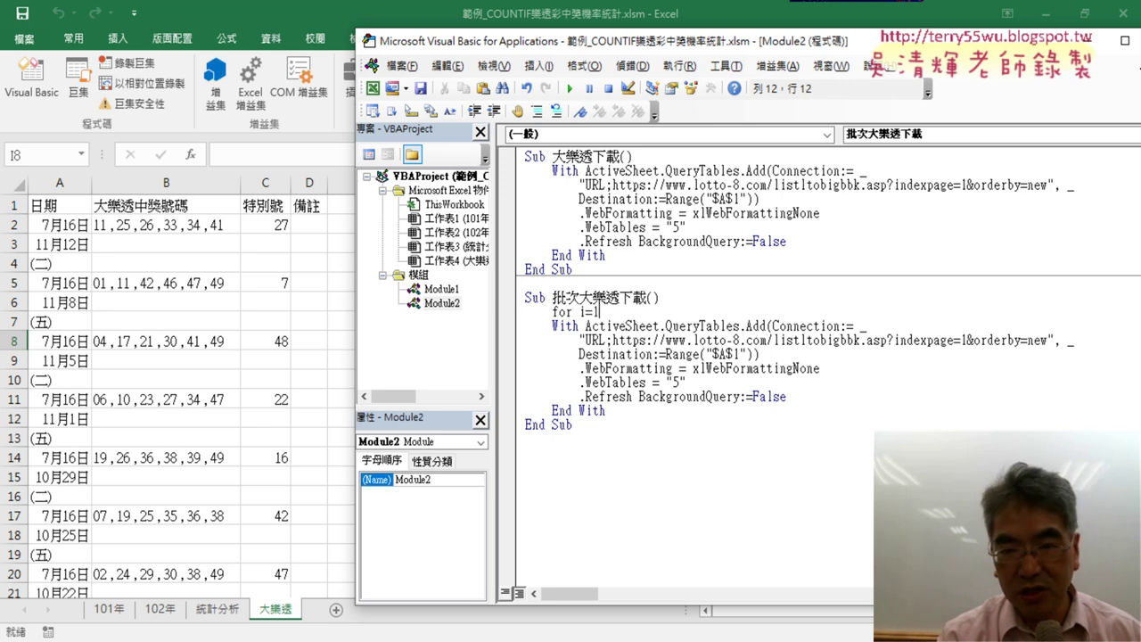
pyautogui.write(' to ')
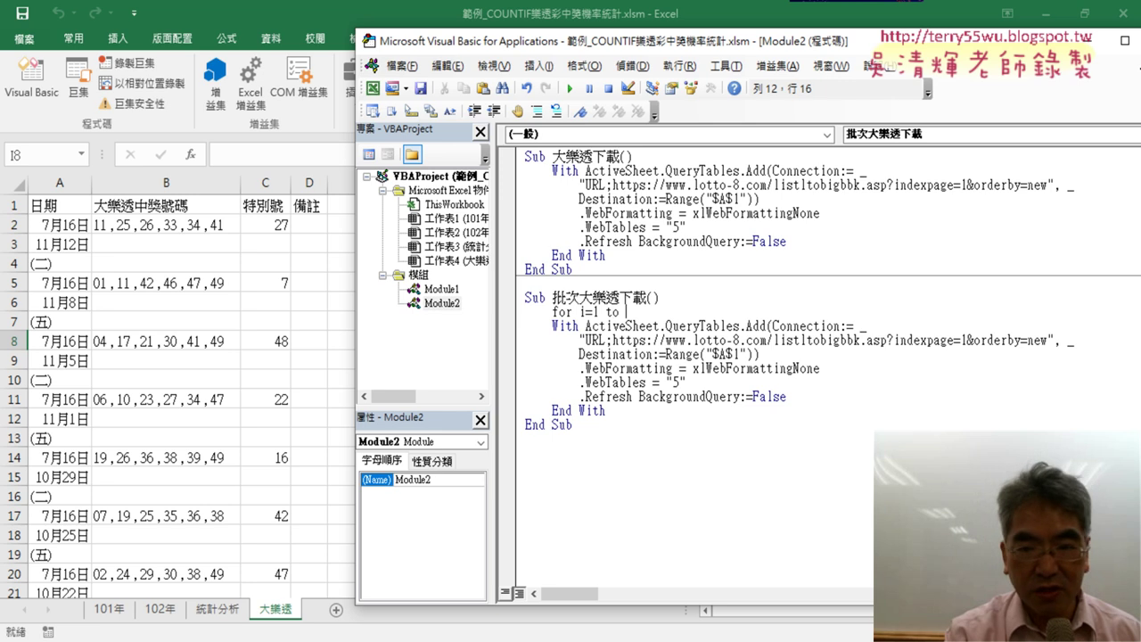
pyautogui.write('76')
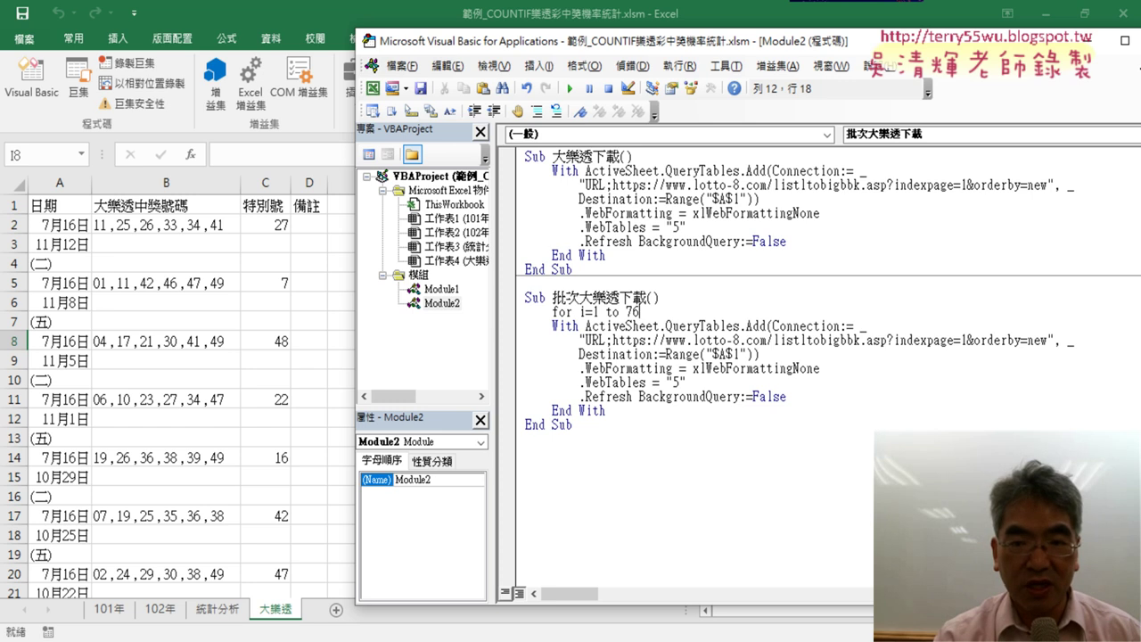
pyautogui.press('Return')
pyautogui.press('Return')
pyautogui.write('ne')
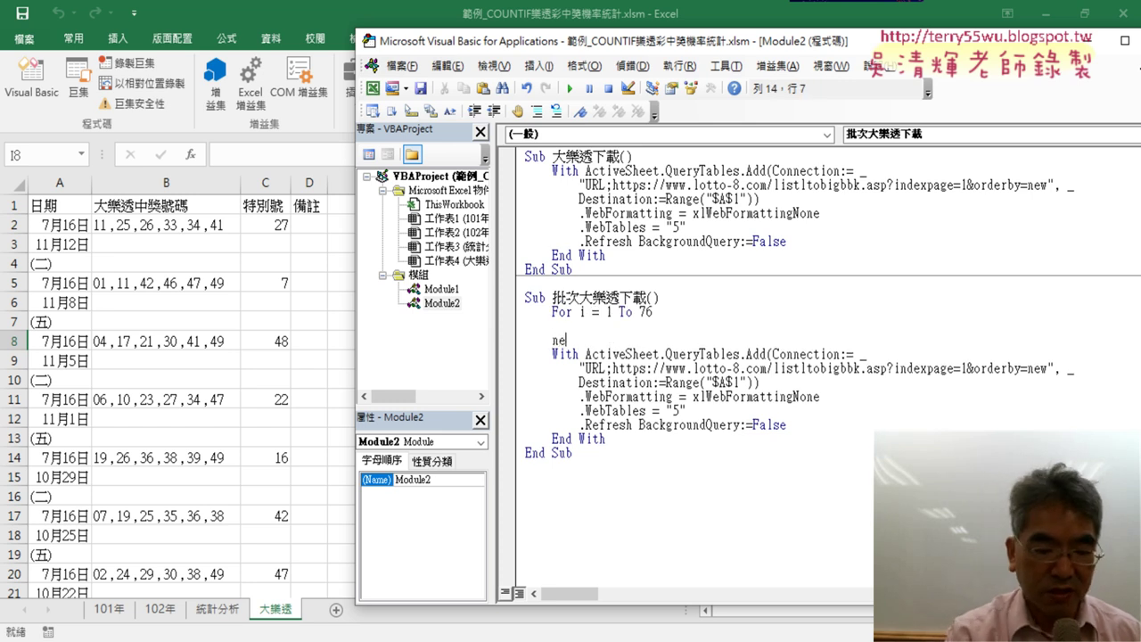
pyautogui.write('xt')
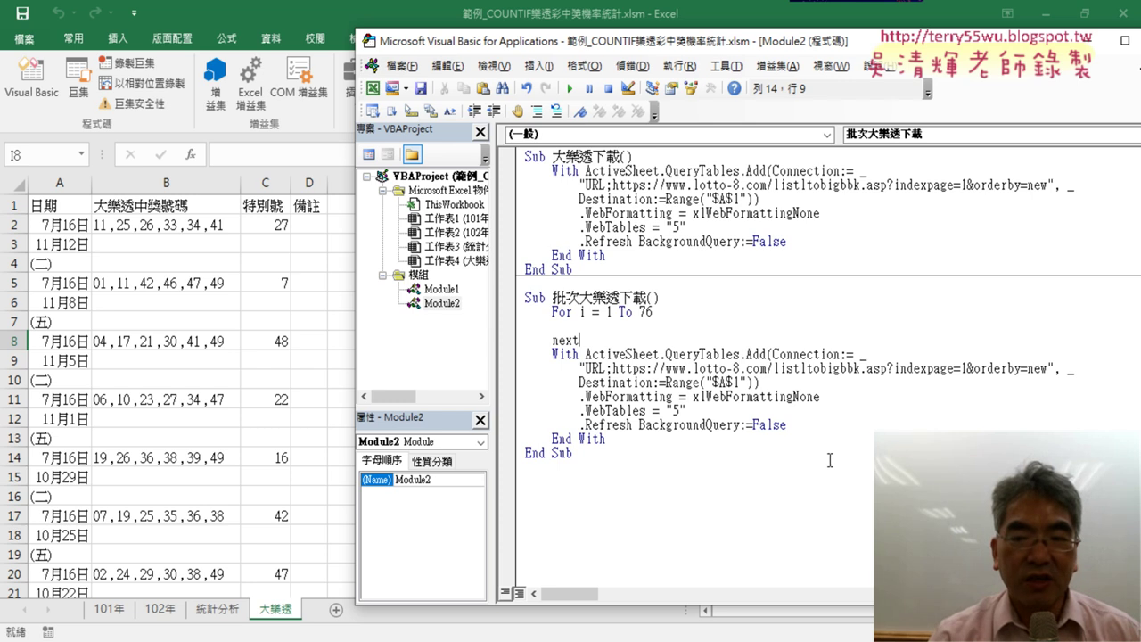
pyautogui.click(830, 460)
# - Check the loop's starting value 1 and select the With…End With download block
pyautogui.doubleClick(609, 312)
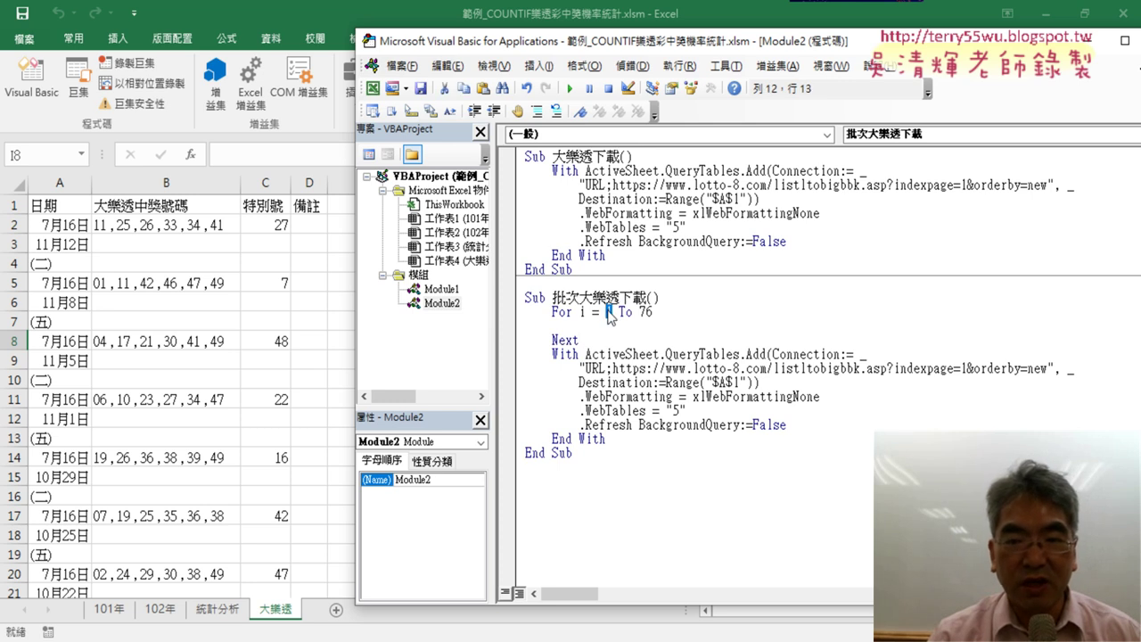
pyautogui.click(591, 325)
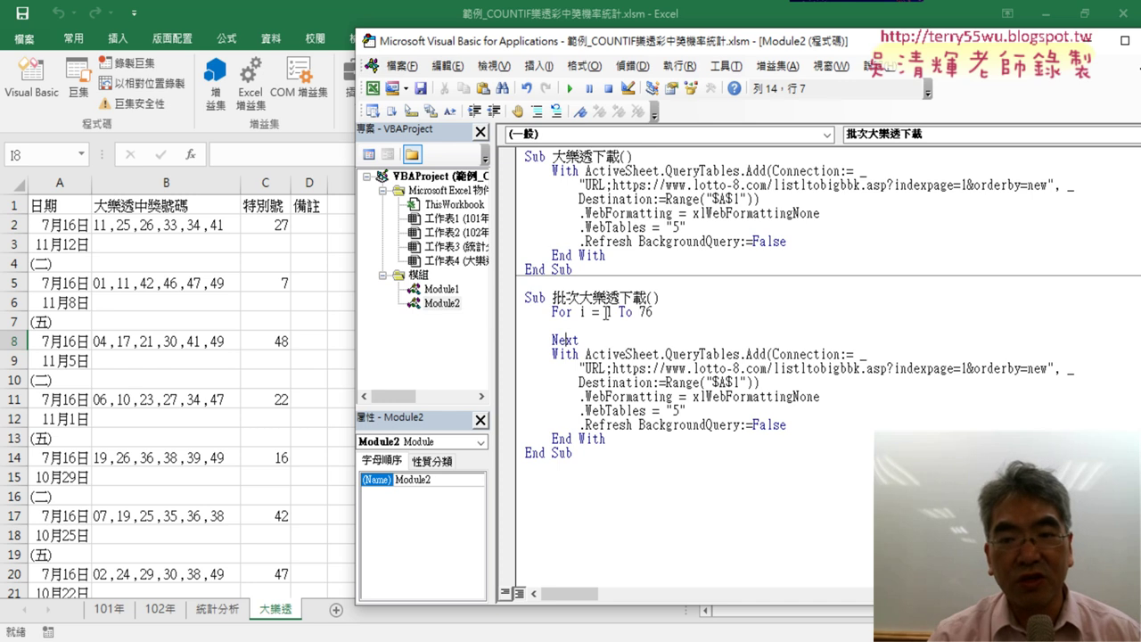
pyautogui.doubleClick(607, 312)
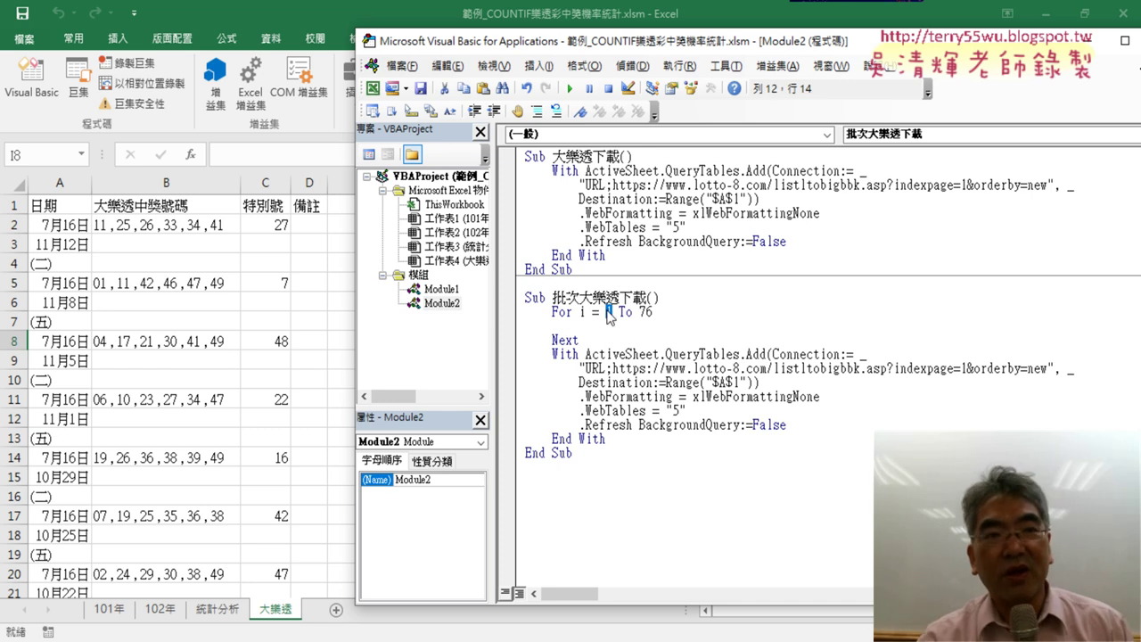
pyautogui.click(615, 436)
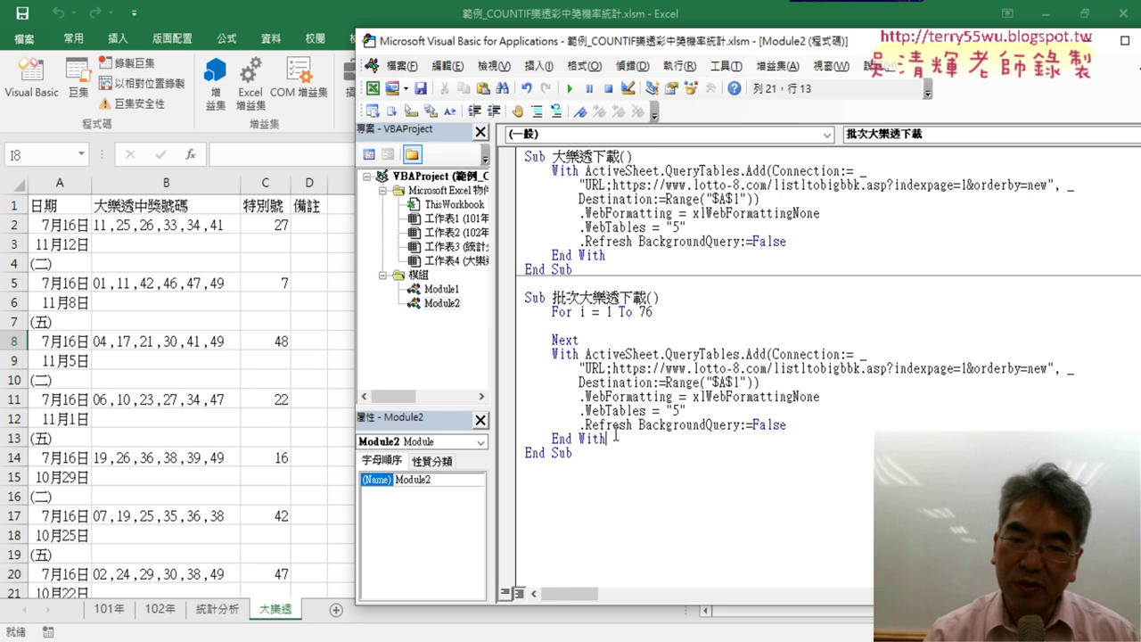
pyautogui.moveTo(615, 436); pyautogui.dragTo(526, 354)
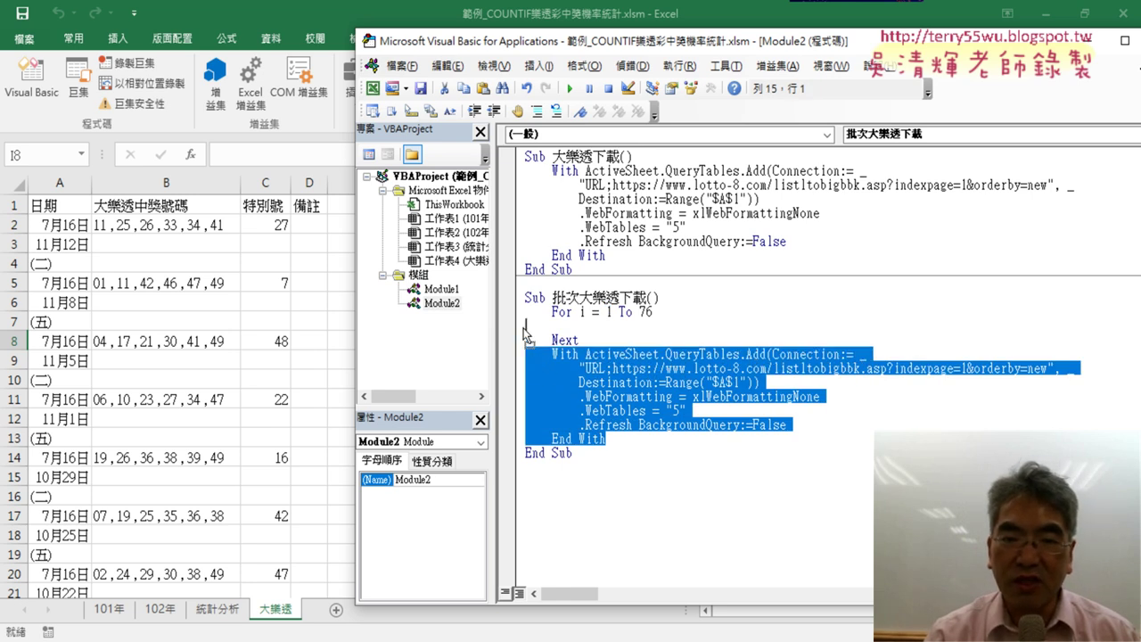
# - Move the With…End With block inside the For loop, indent it, and remove the blank line before End Sub
pyautogui.moveTo(526, 334); pyautogui.dragTo(526, 328)
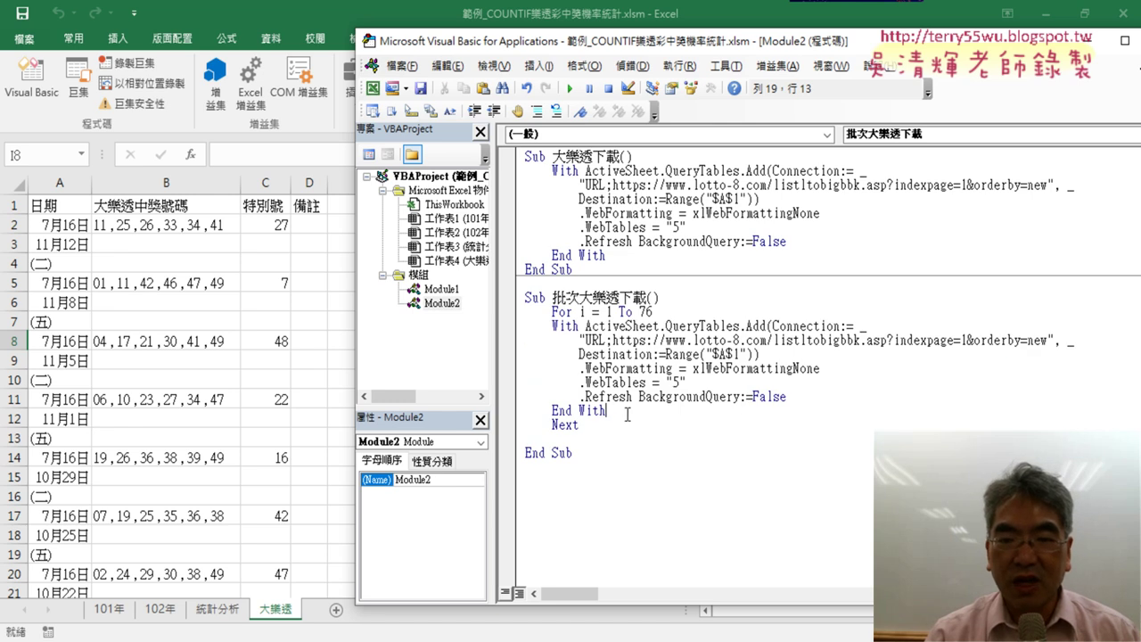
pyautogui.moveTo(608, 410)
pyautogui.mouseDown()
pyautogui.moveTo(531, 379)
pyautogui.moveTo(516, 337)
pyautogui.mouseUp()
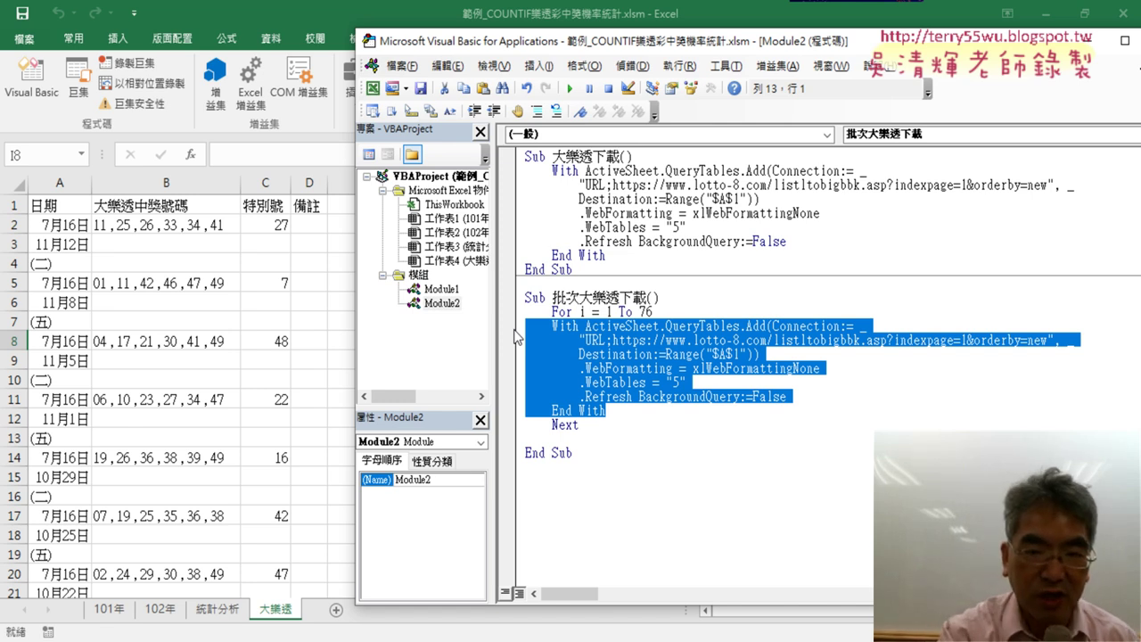
pyautogui.press('Tab')
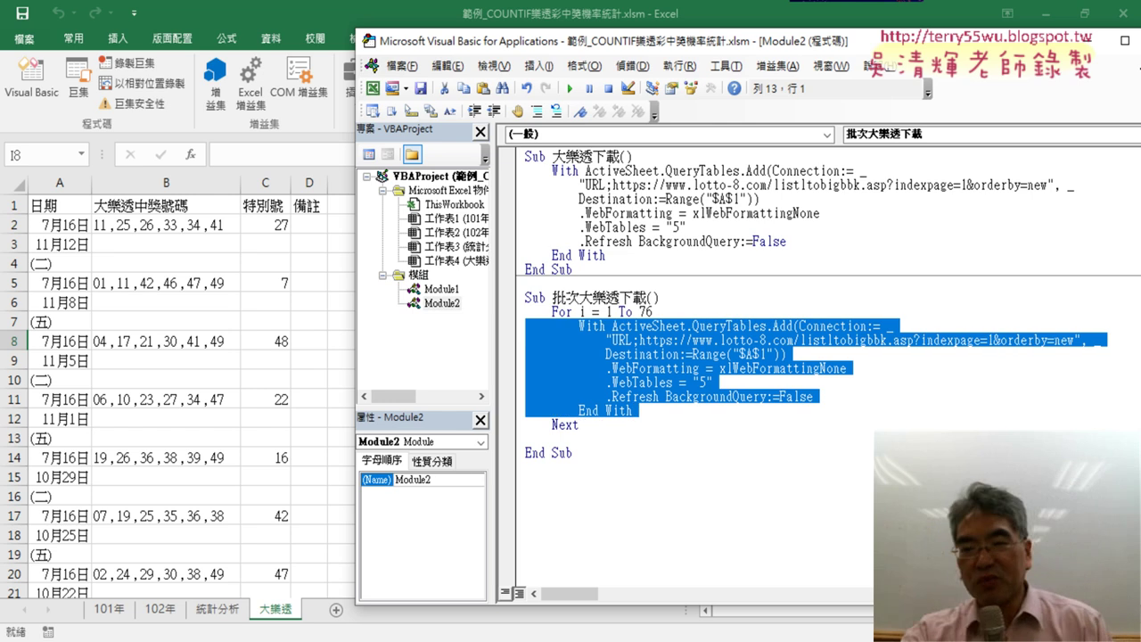
pyautogui.click(592, 426)
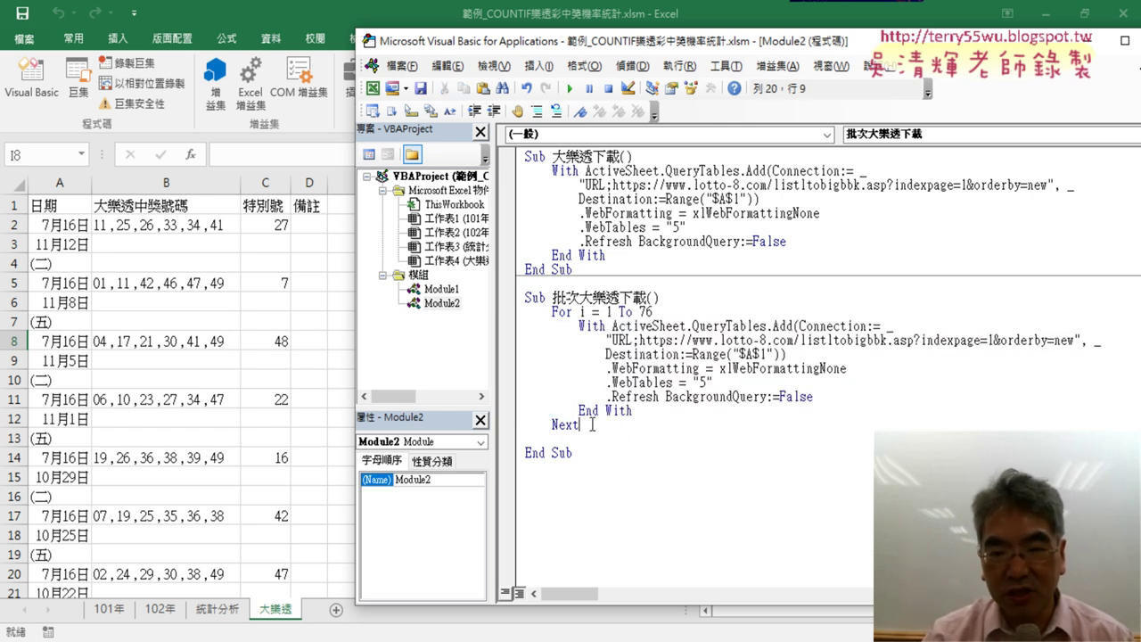
pyautogui.press('Delete')
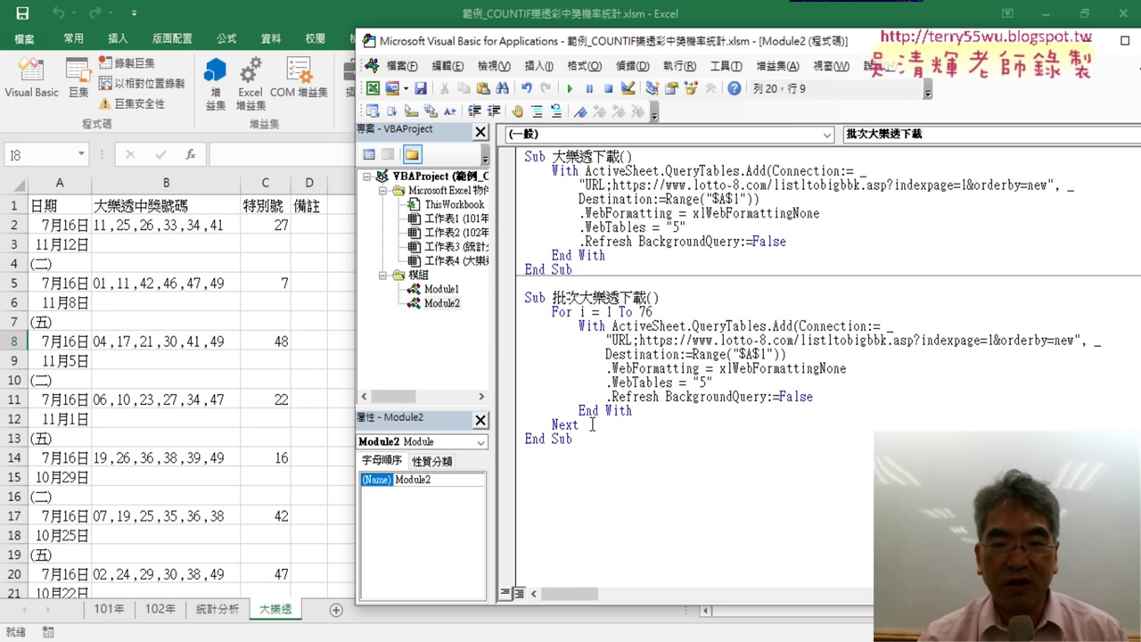
pyautogui.click(559, 312)
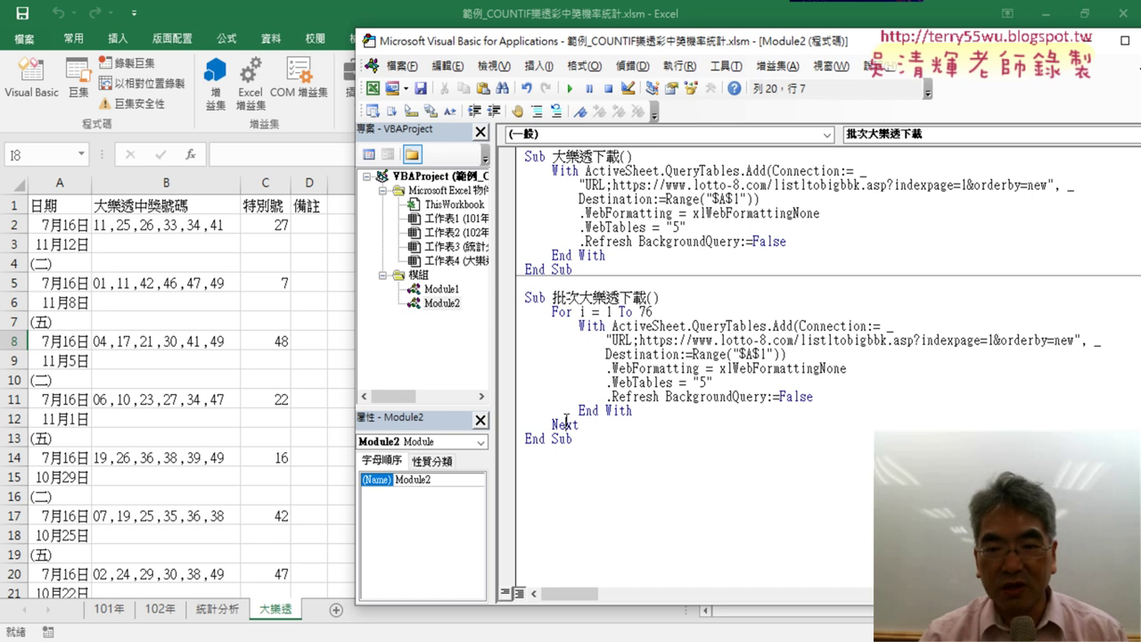
pyautogui.moveTo(579, 327); pyautogui.dragTo(632, 411)
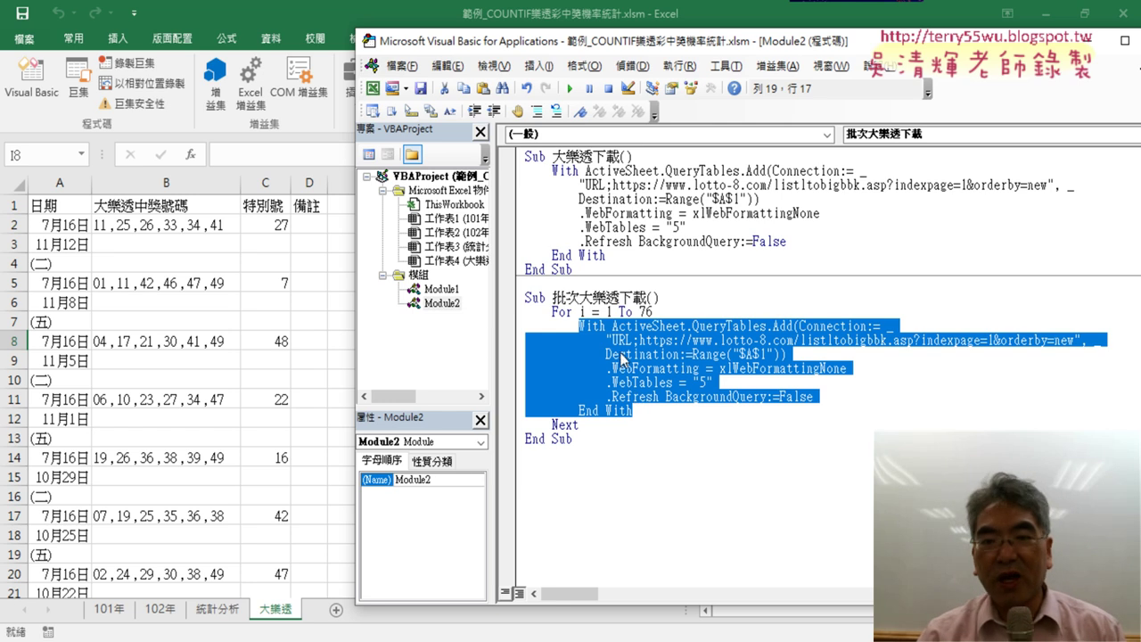
# - Try replacing the URL's fixed page number 1 with i, then undo it
pyautogui.moveTo(553, 312); pyautogui.dragTo(665, 312)
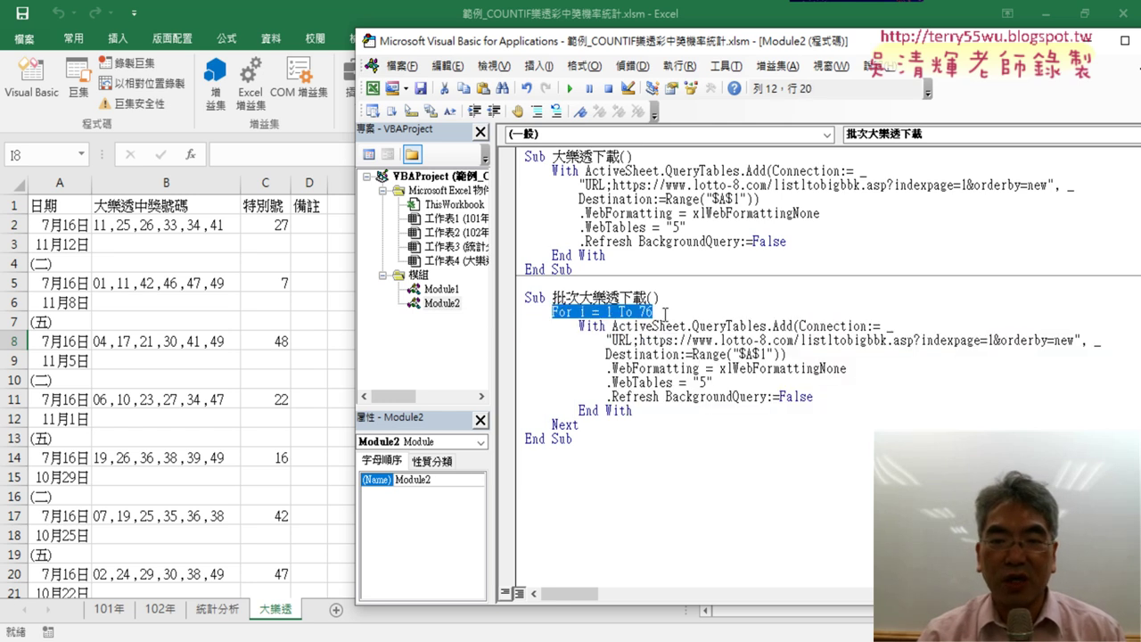
pyautogui.click(606, 312)
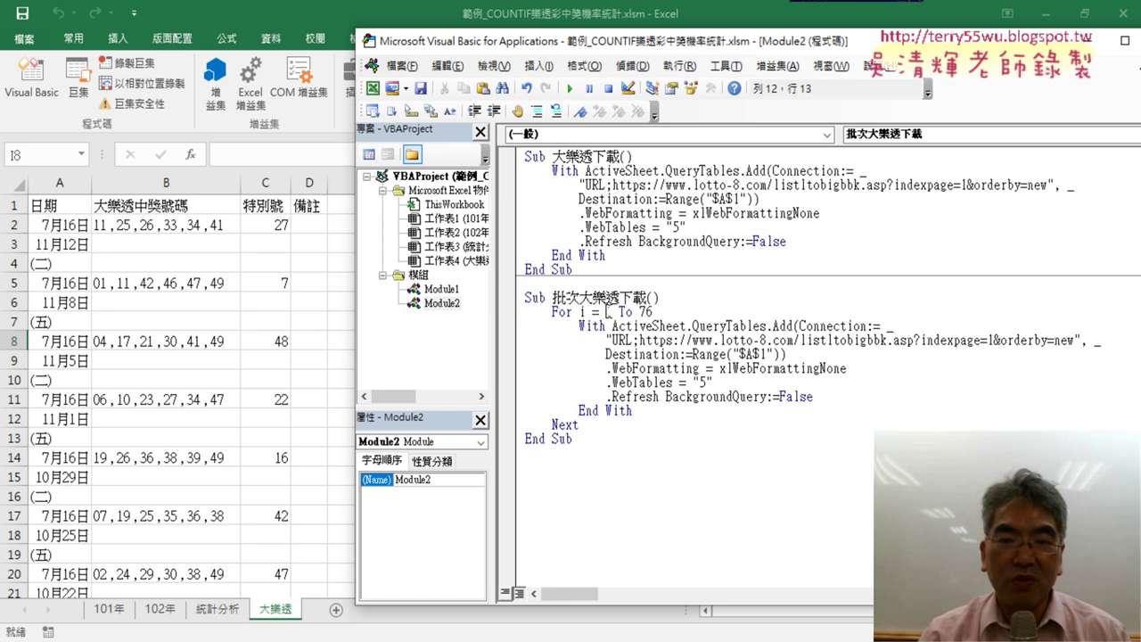
pyautogui.doubleClick(583, 312)
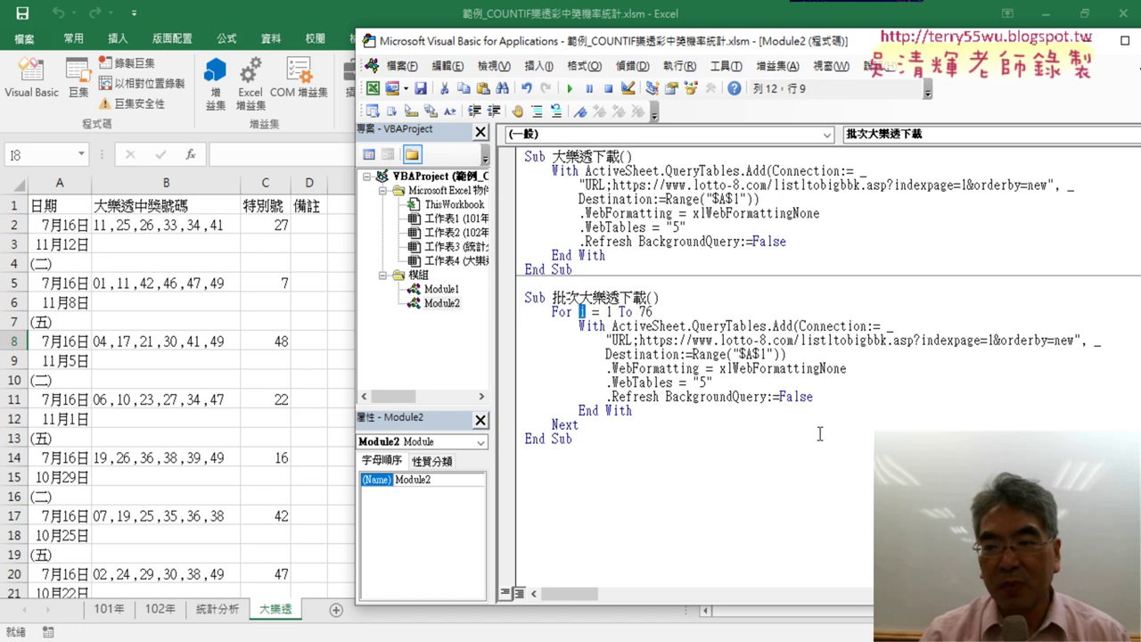
pyautogui.doubleClick(992, 340)
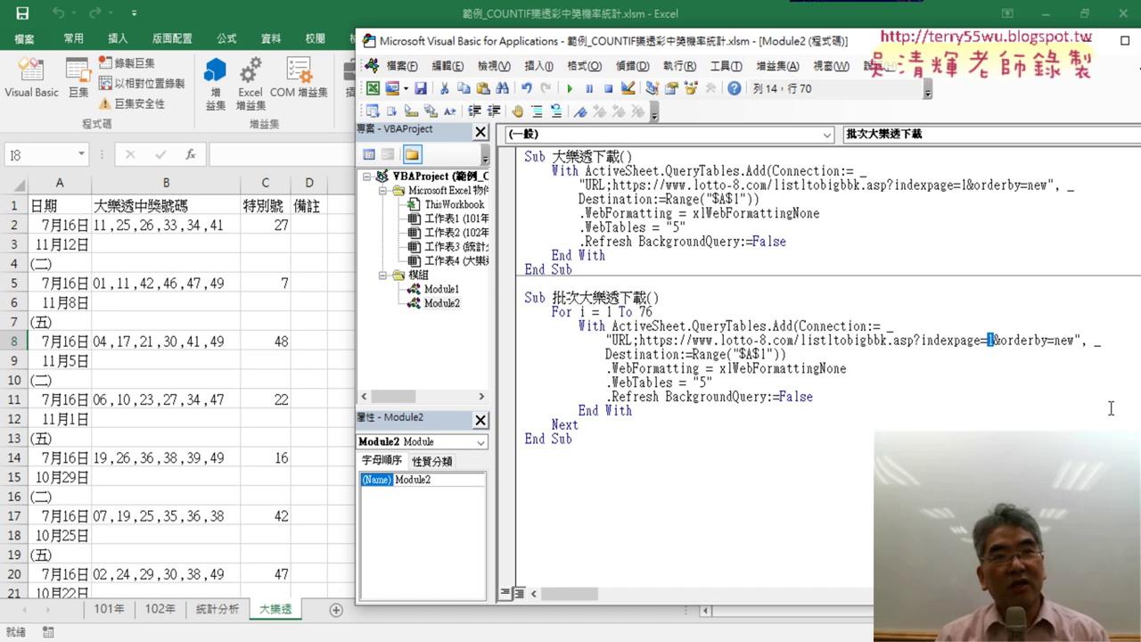
pyautogui.write('i')
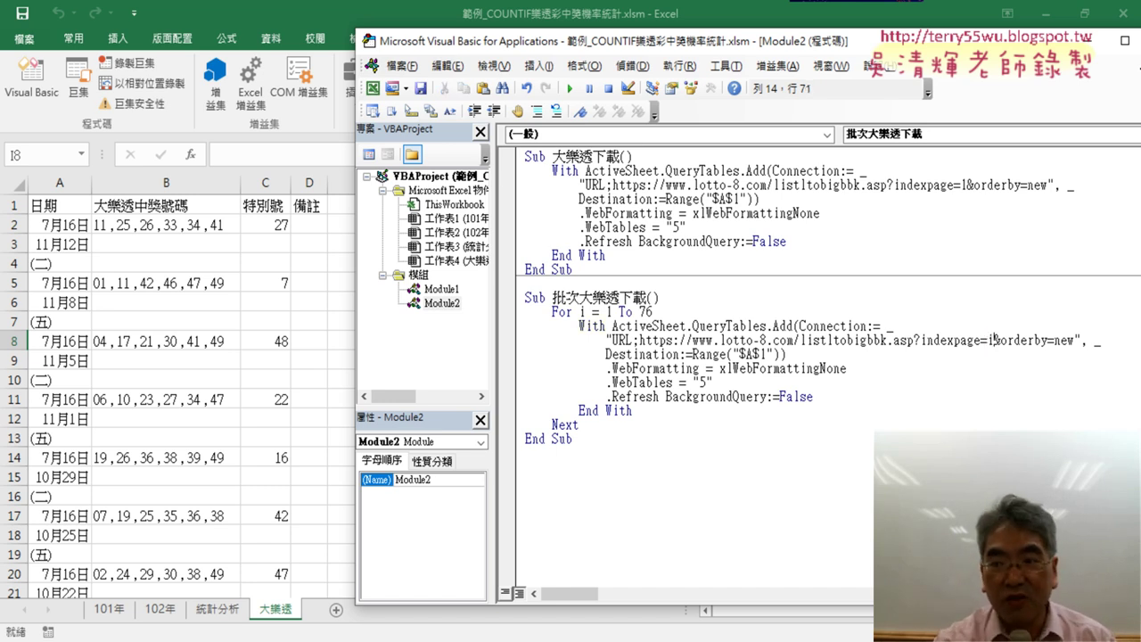
pyautogui.hotkey('ctrl', 'z')
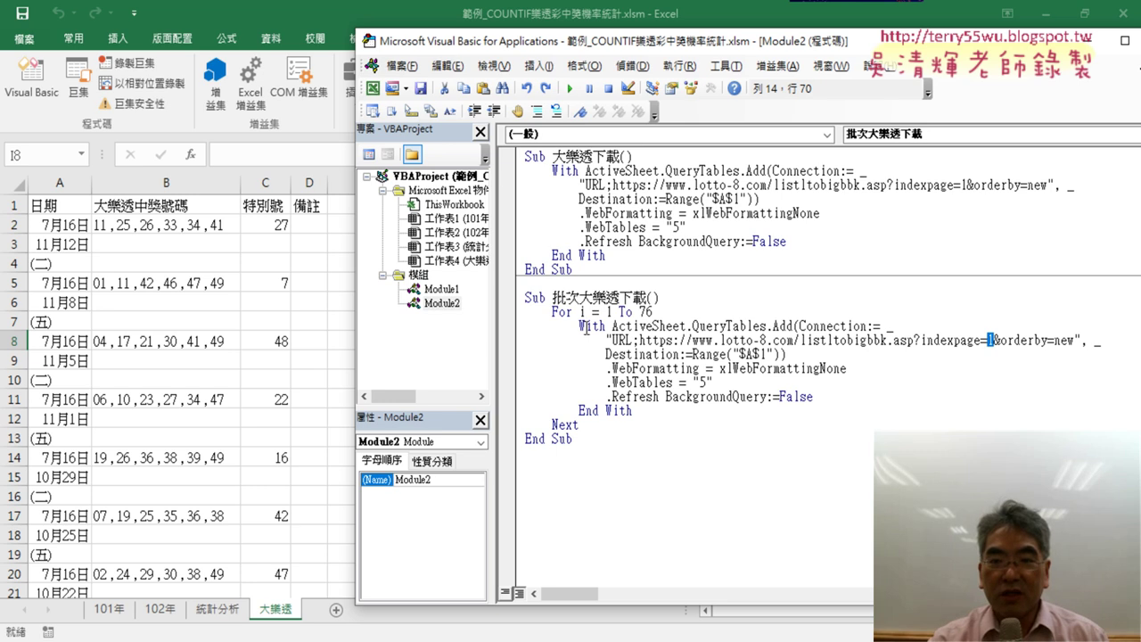
# - Replace indexpage=1 in the query URL with " & i & " and add a blank line under the Sub header
pyautogui.moveTo(607, 340); pyautogui.dragTo(1082, 340)
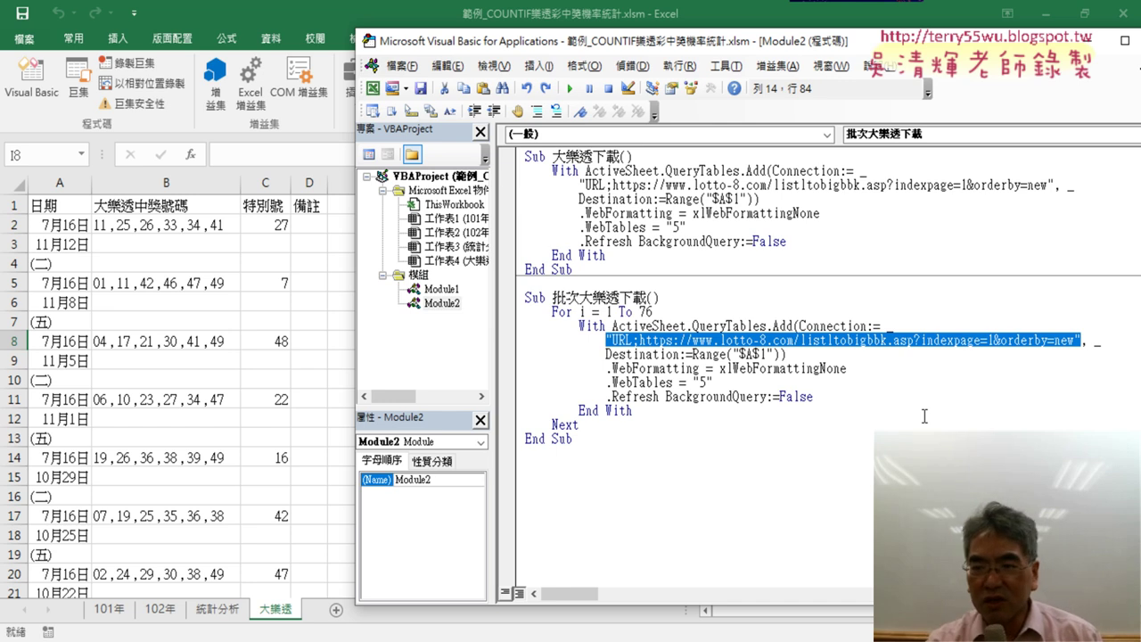
pyautogui.doubleClick(990, 340)
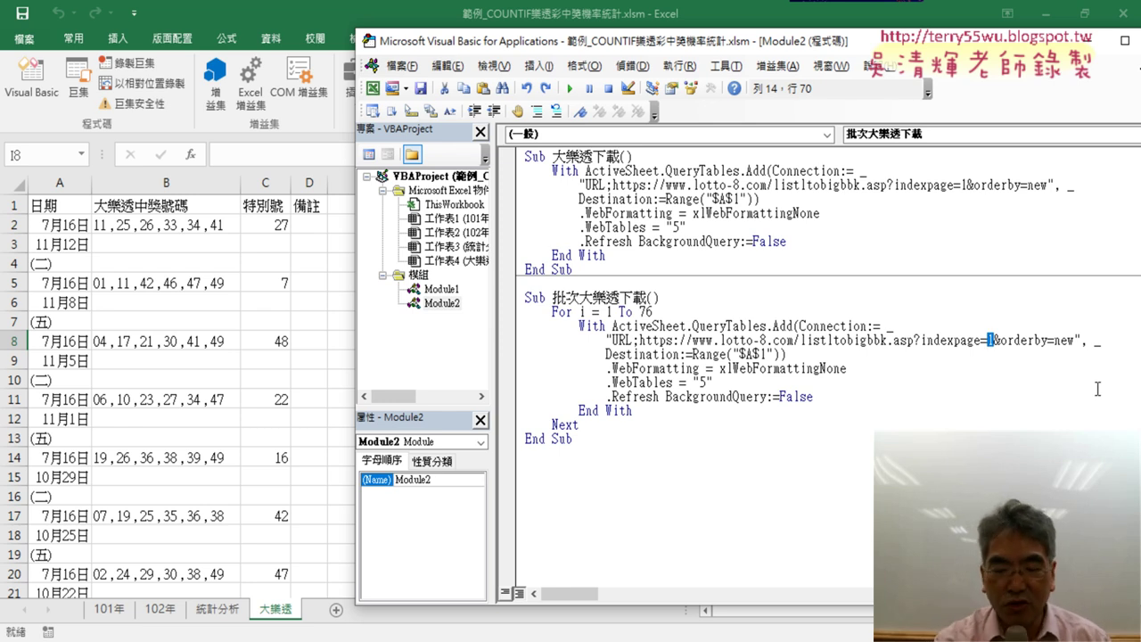
pyautogui.write('""')
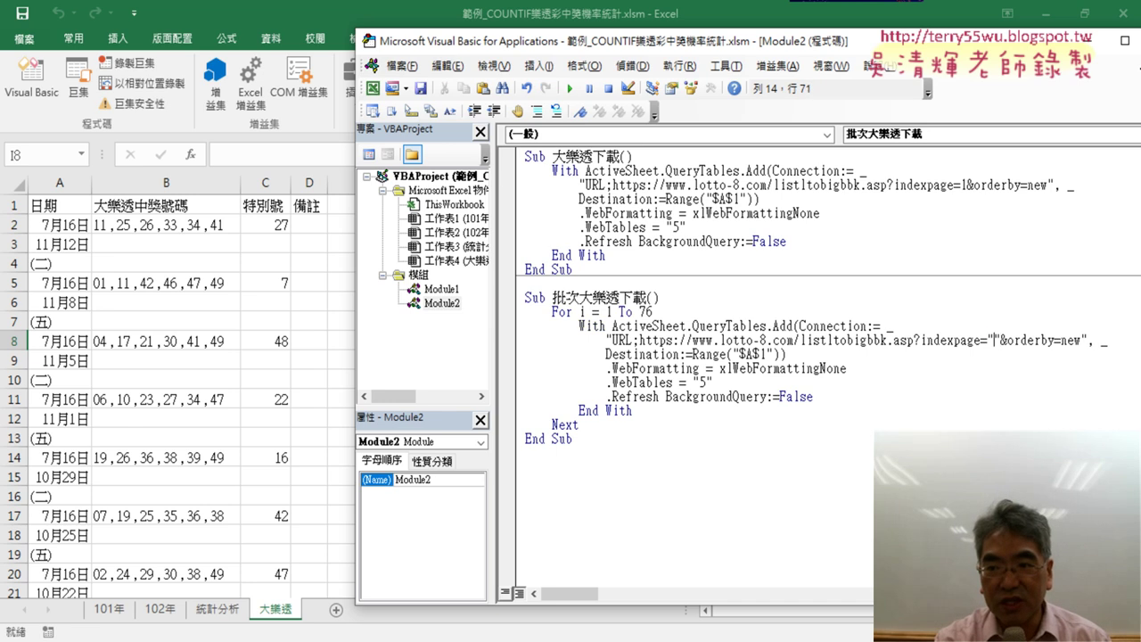
pyautogui.write('&&')
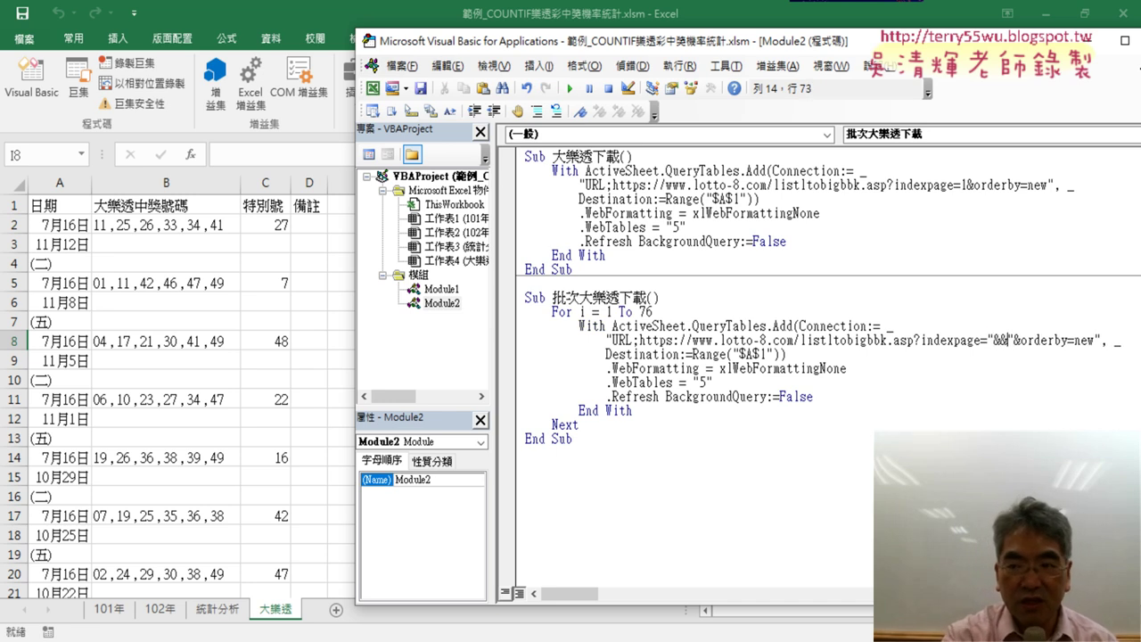
pyautogui.click(999, 341)
pyautogui.write('i')
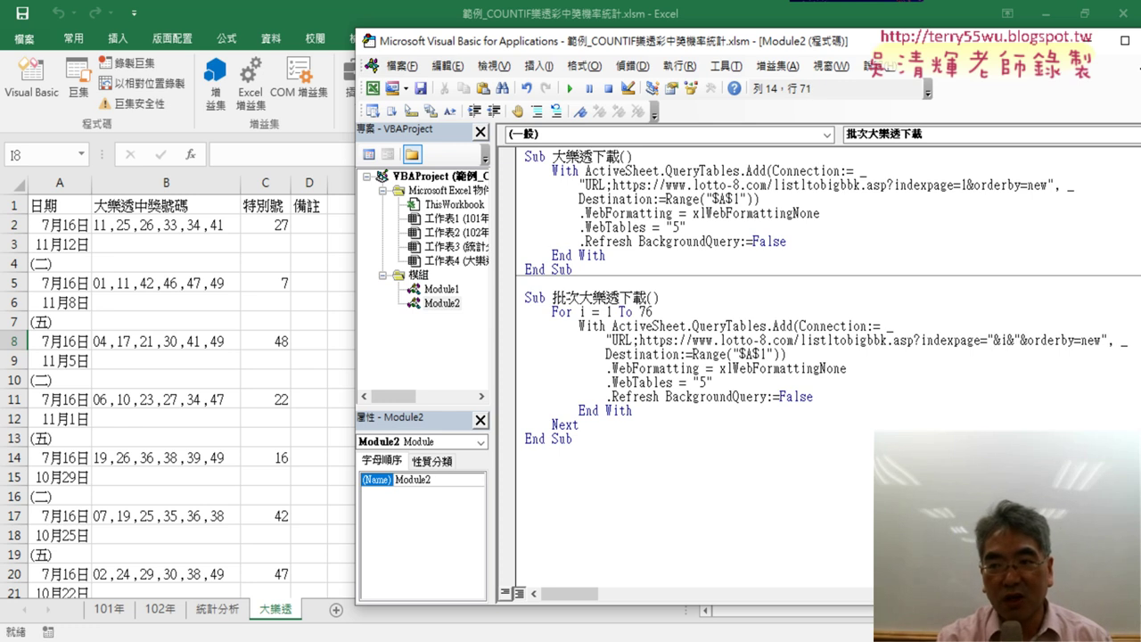
pyautogui.press('space')
pyautogui.press('Right')
pyautogui.press('space')
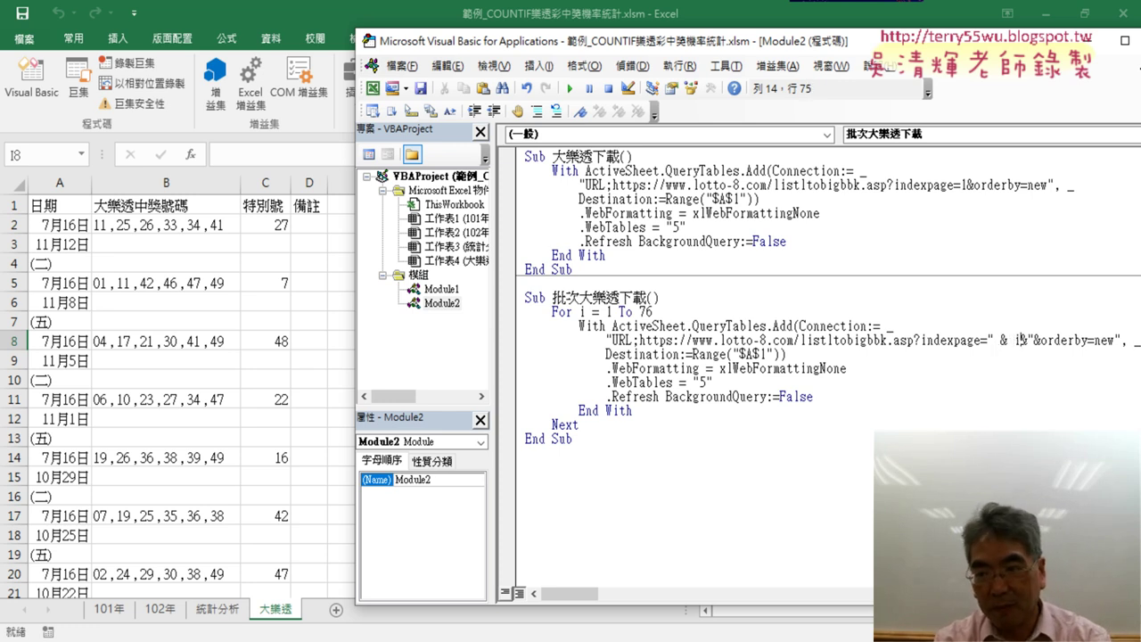
pyautogui.press('Right')
pyautogui.press('space')
pyautogui.press('Right')
pyautogui.press('space')
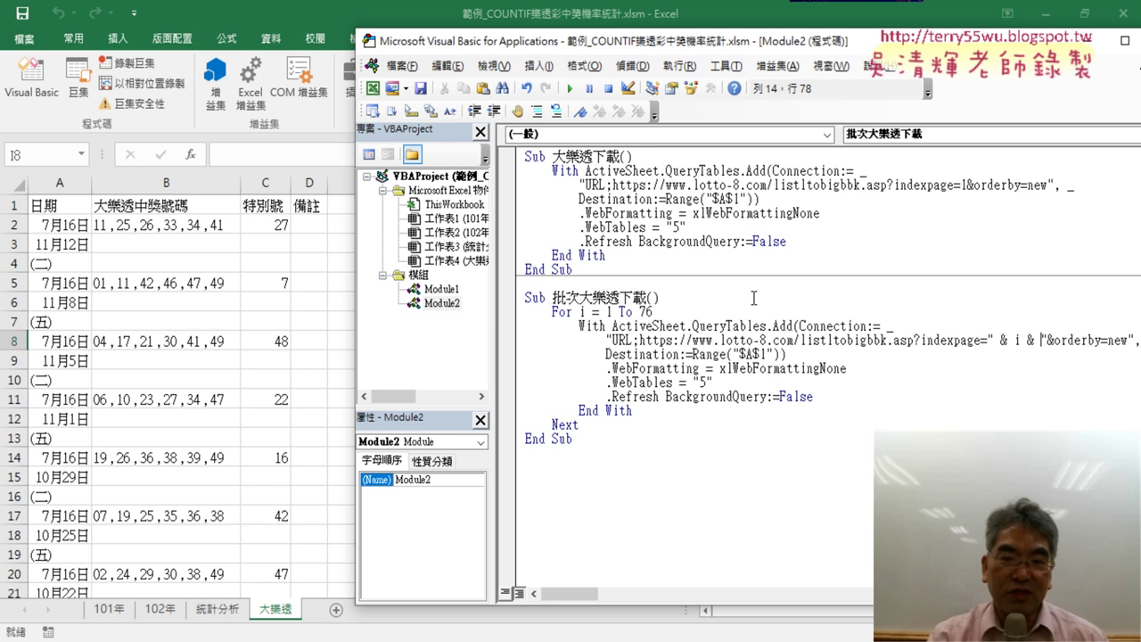
pyautogui.click(685, 299)
pyautogui.press('Return')
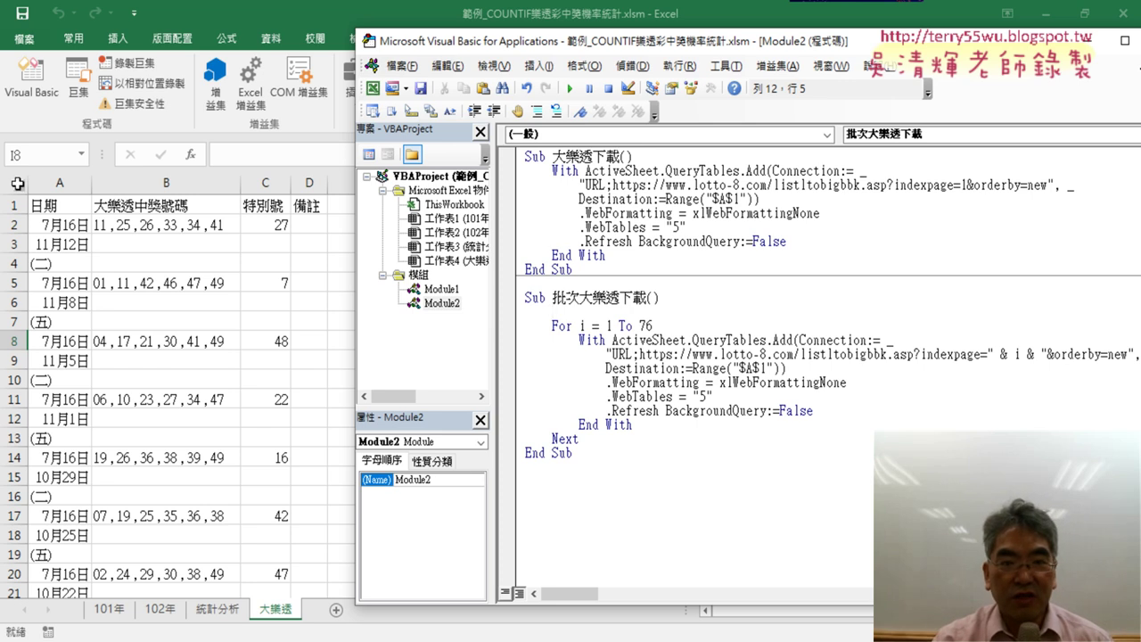
# - Add a Cells.Clear line at the top of 批次大樂透下載 and run the macro
pyautogui.write('c')
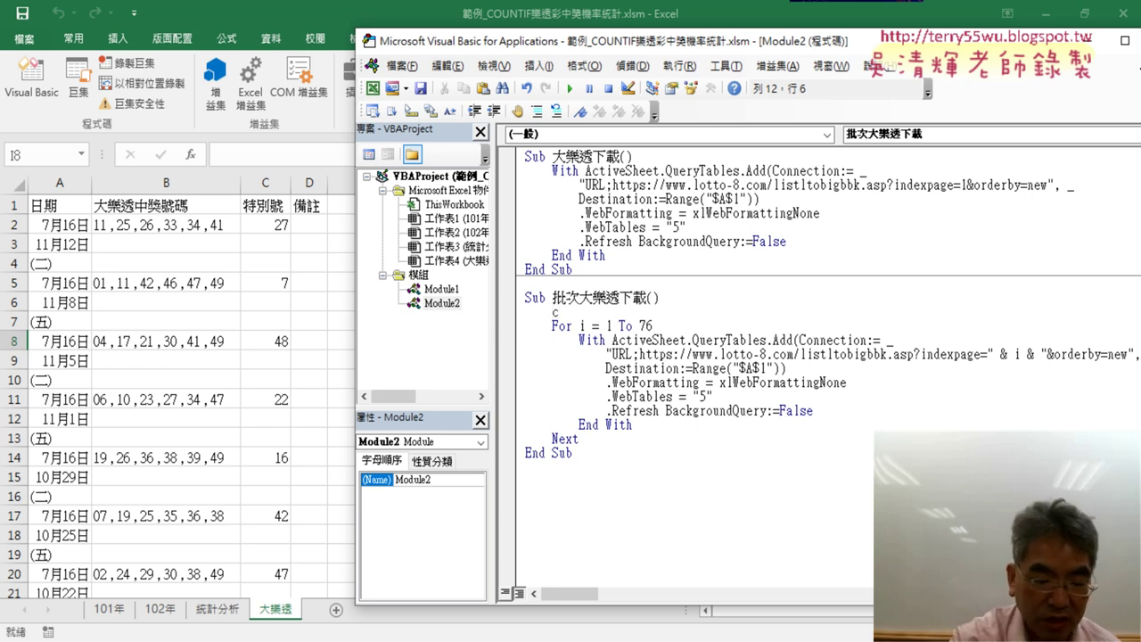
pyautogui.write('ells')
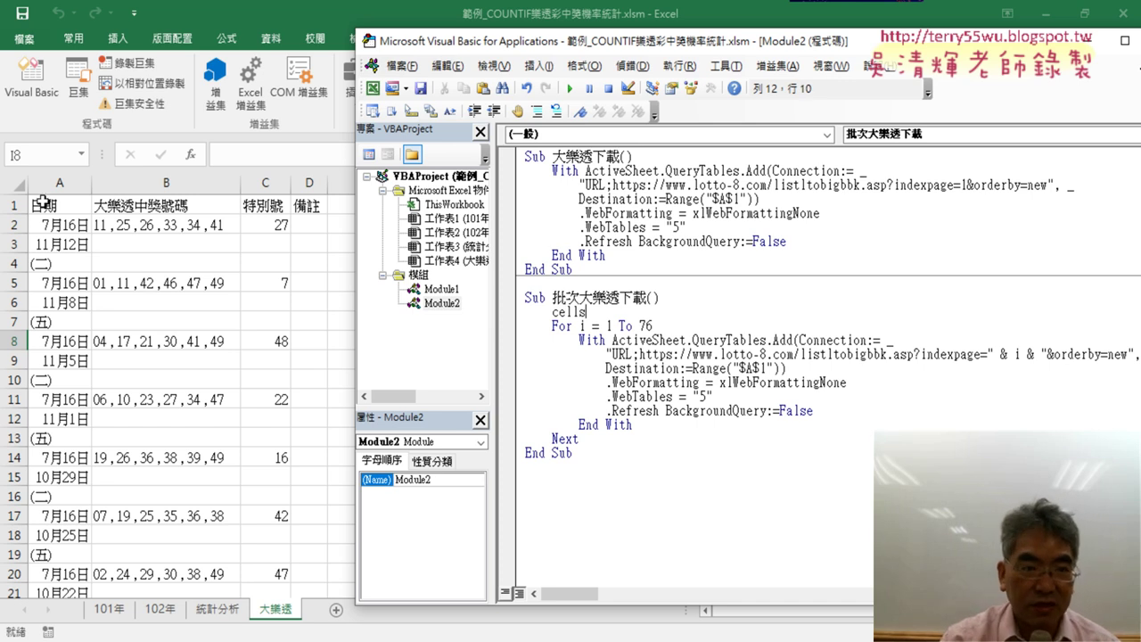
pyautogui.click(14, 188)
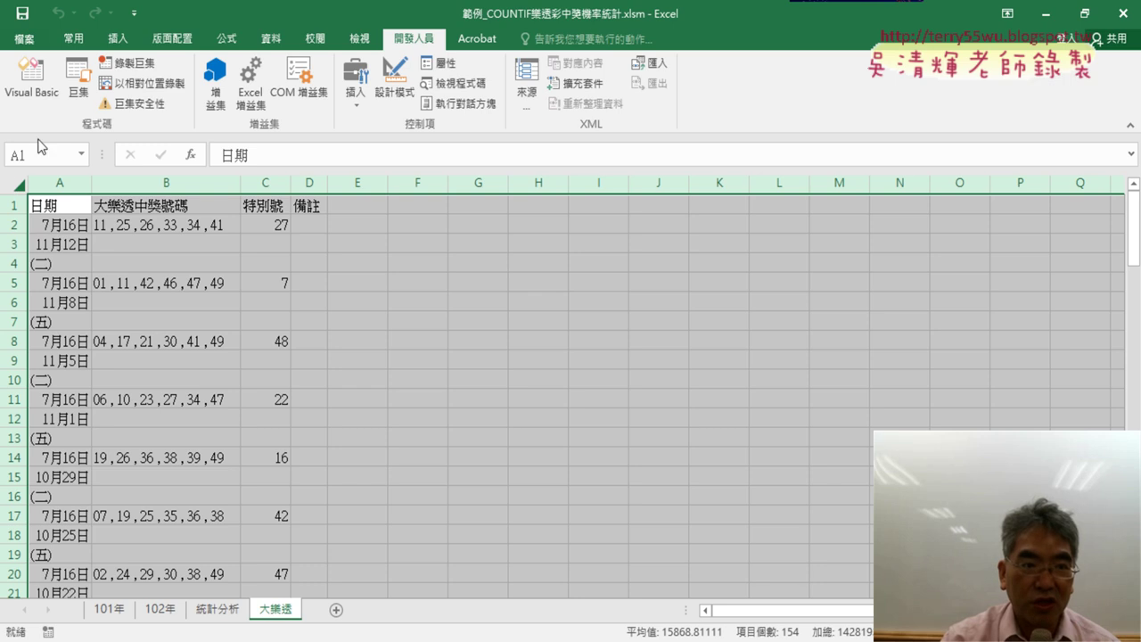
pyautogui.click(31, 76)
pyautogui.write('.')
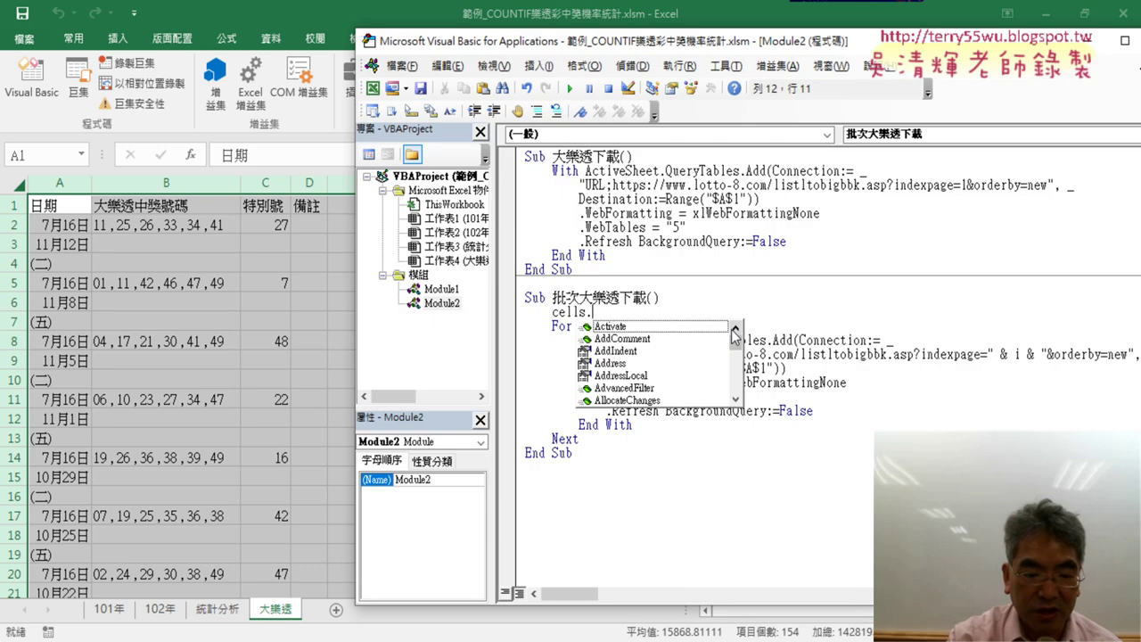
pyautogui.write('cl')
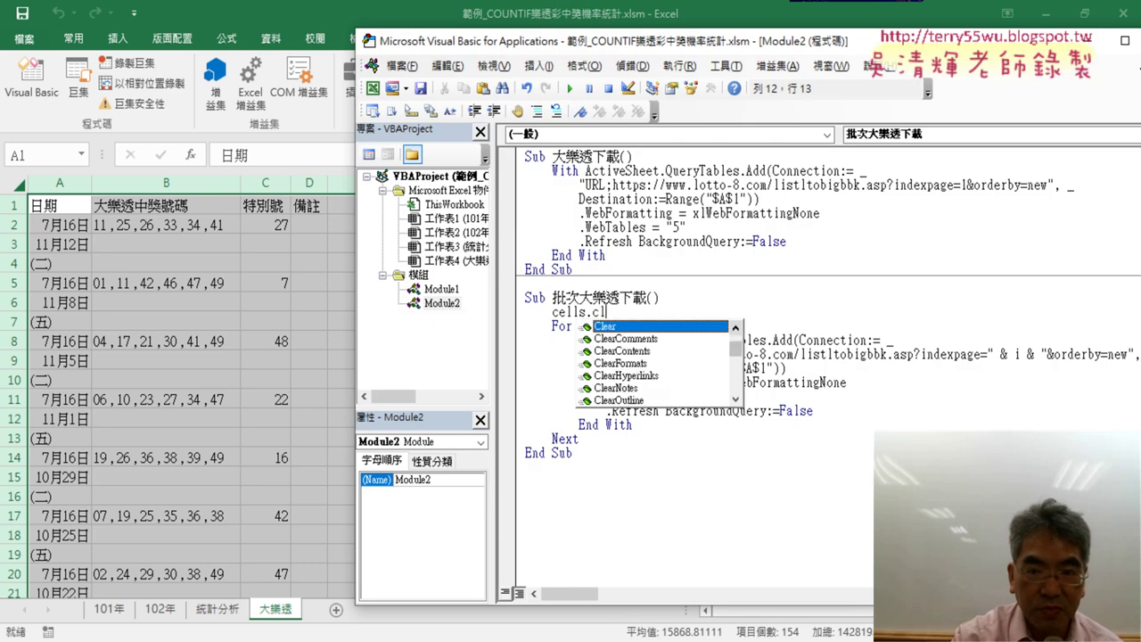
pyautogui.press('space')
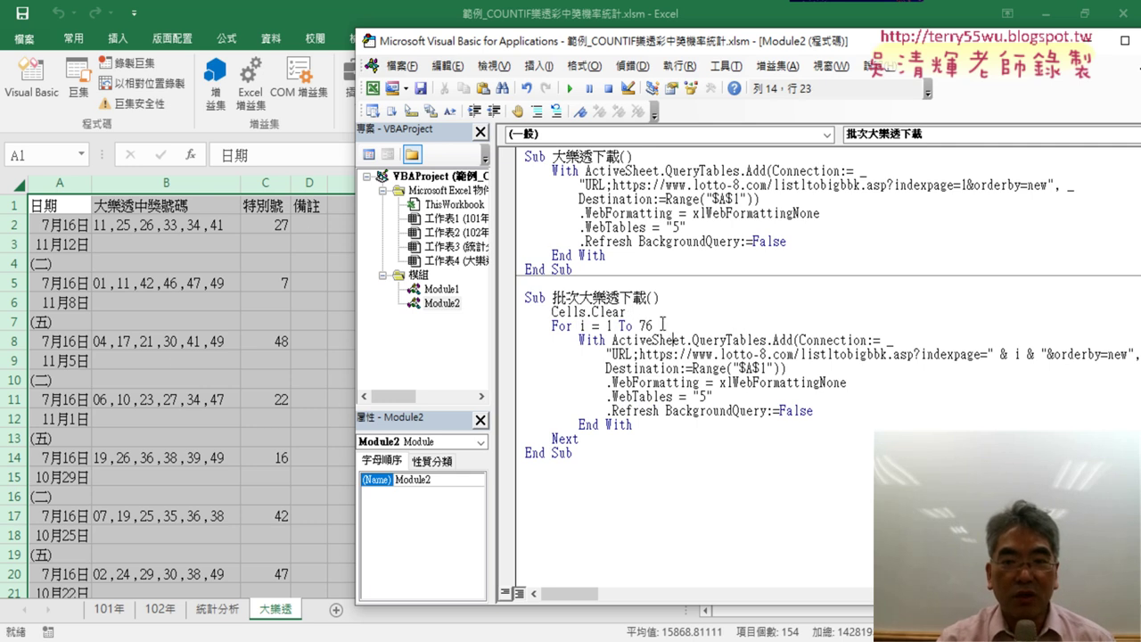
pyautogui.moveTo(628, 314); pyautogui.dragTo(552, 315)
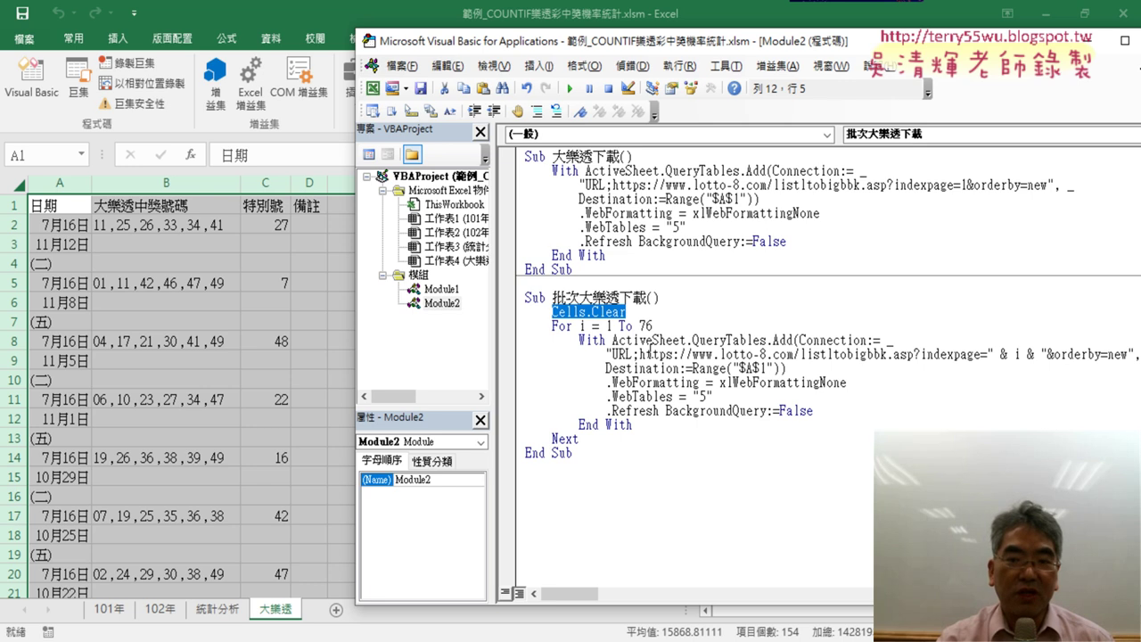
pyautogui.click(642, 354)
pyautogui.click(568, 86)
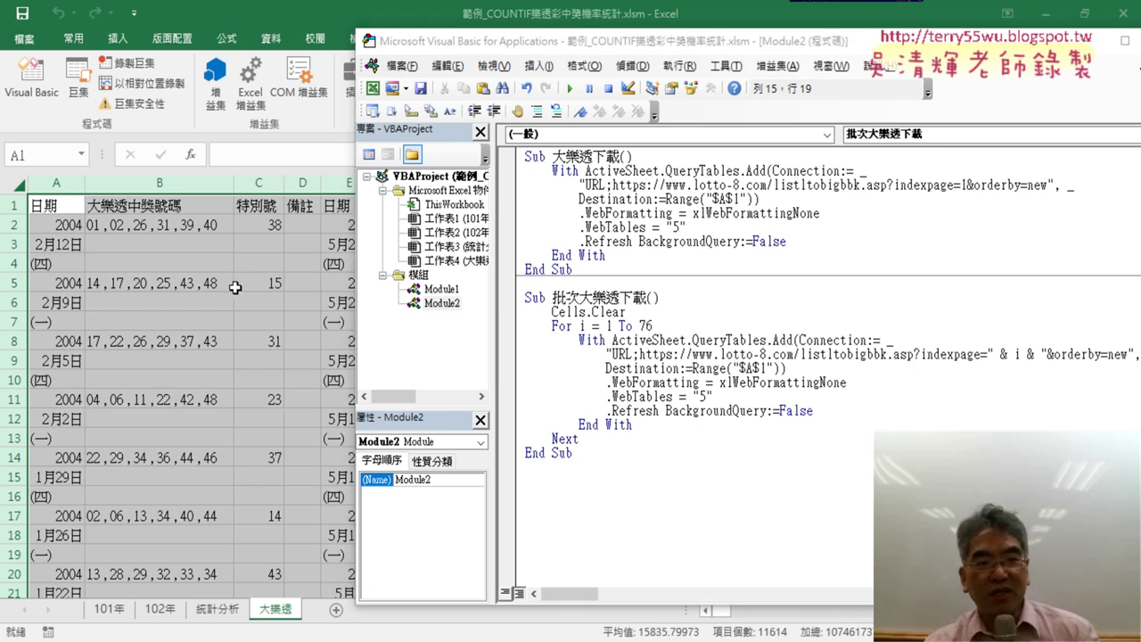
pyautogui.click(238, 287)
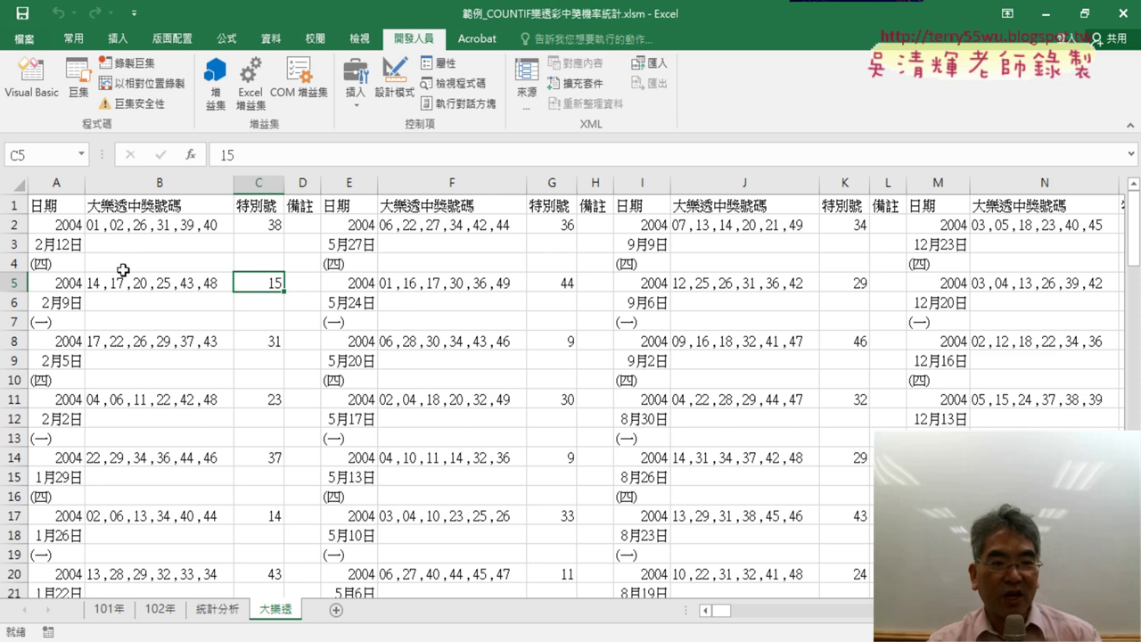
pyautogui.moveTo(56, 181); pyautogui.dragTo(250, 185)
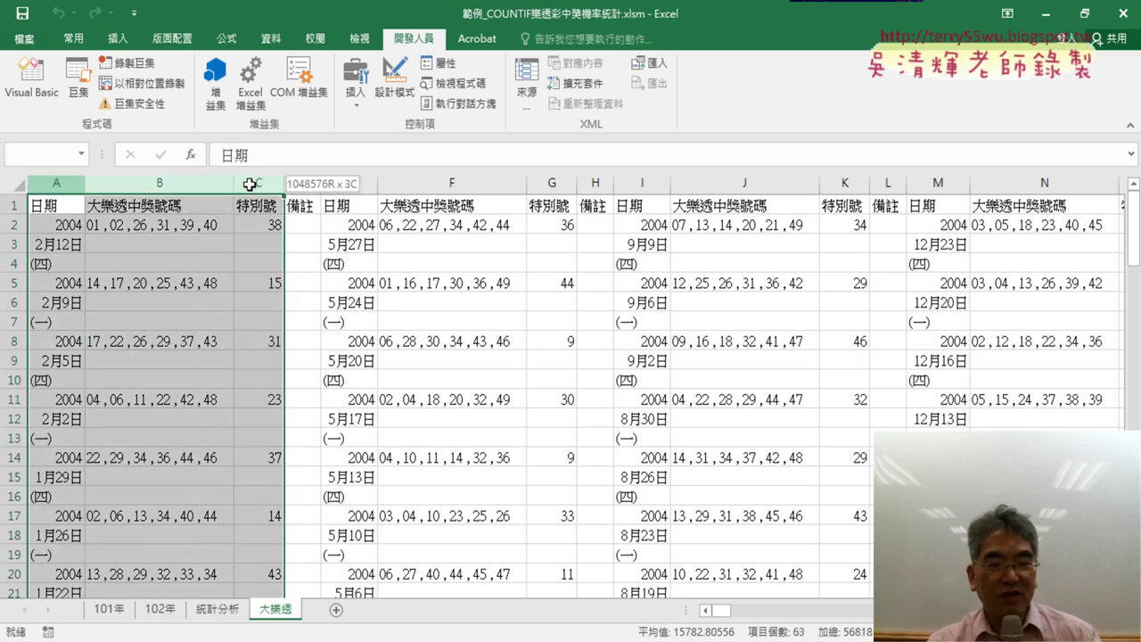
pyautogui.click(57, 226)
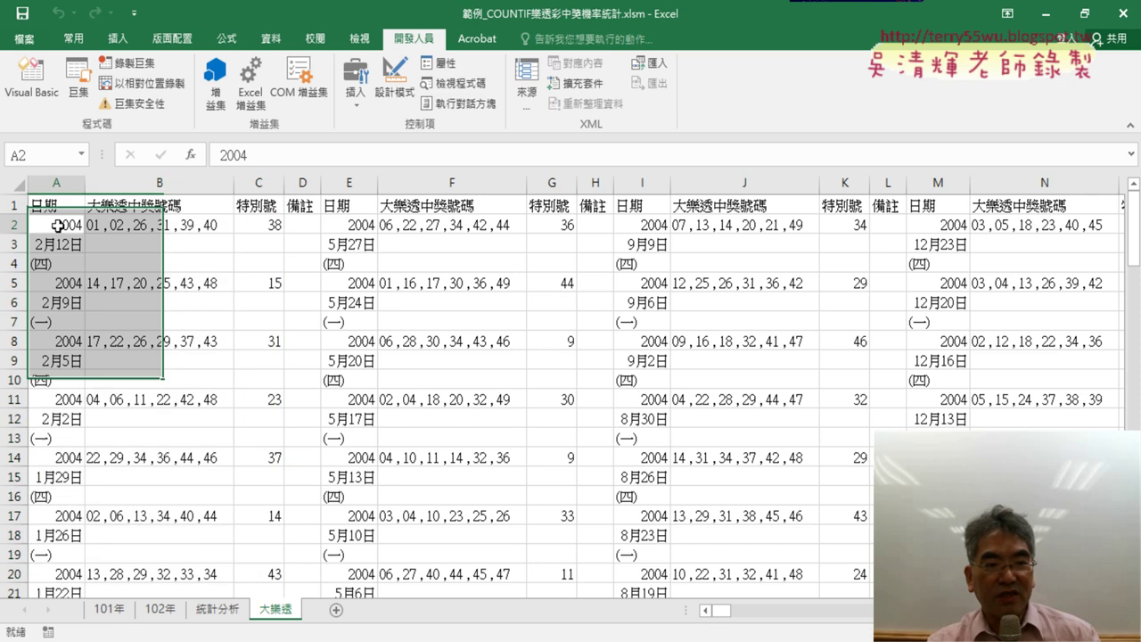
pyautogui.click(55, 245)
pyautogui.moveTo(53, 184); pyautogui.dragTo(259, 182)
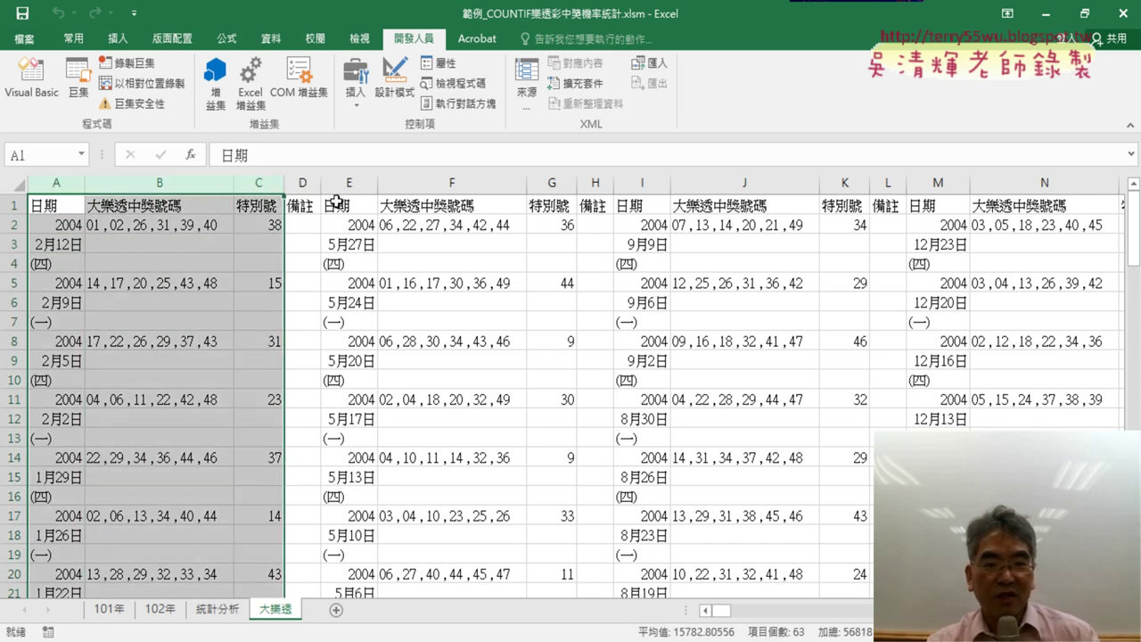
pyautogui.moveTo(347, 185)
pyautogui.mouseDown()
pyautogui.moveTo(566, 198)
pyautogui.moveTo(842, 184)
pyautogui.mouseUp()
pyautogui.click(657, 186)
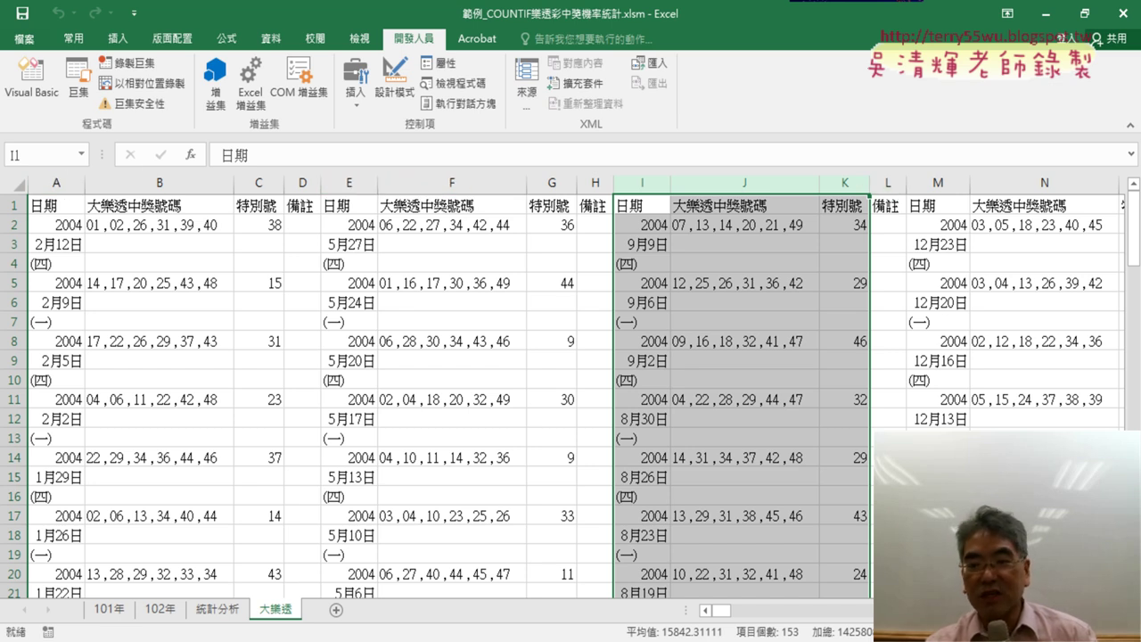
pyautogui.moveTo(725, 614); pyautogui.dragTo(909, 613)
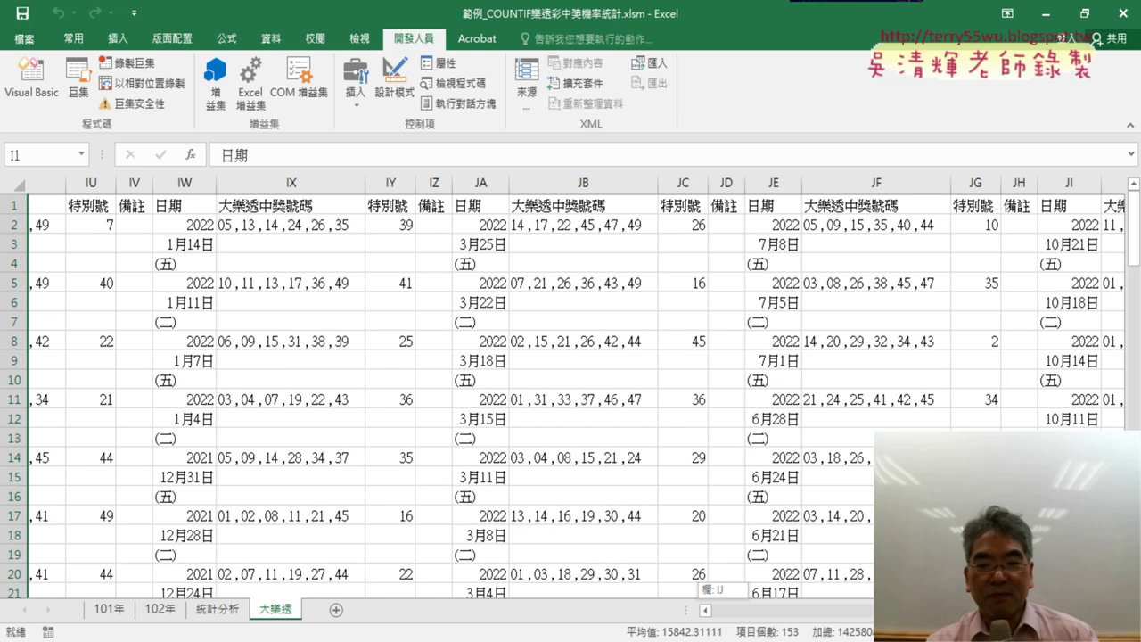
pyautogui.moveTo(909, 613); pyautogui.dragTo(713, 614)
pyautogui.click(32, 79)
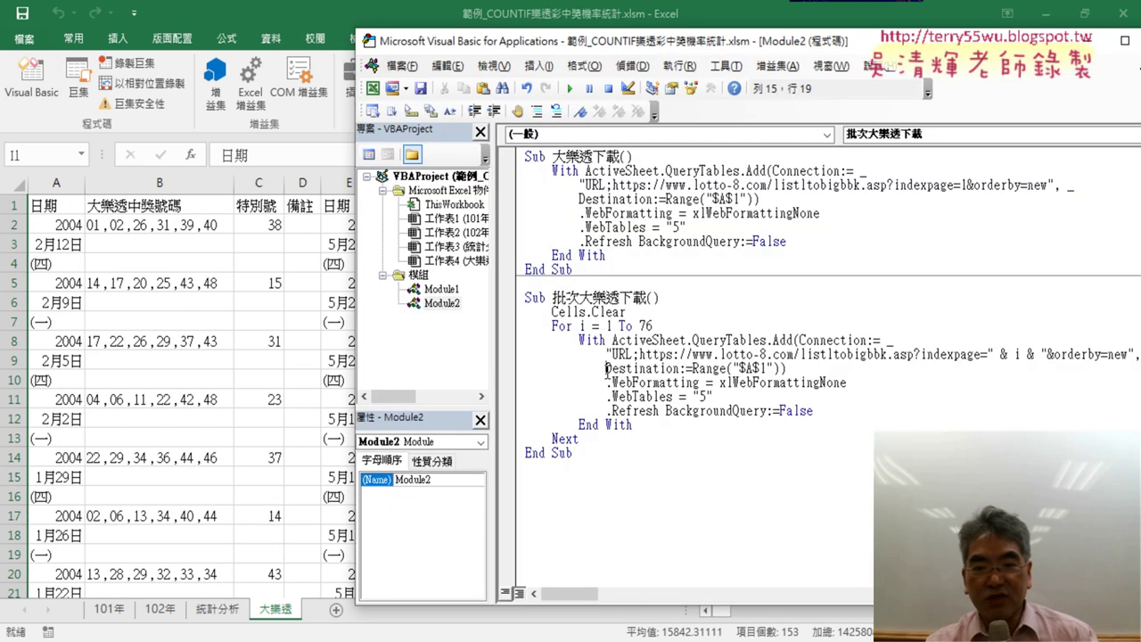
# - Remove both $ signs so the Destination reads Range("A1"), then return to the worksheet
pyautogui.moveTo(606, 369); pyautogui.dragTo(681, 361)
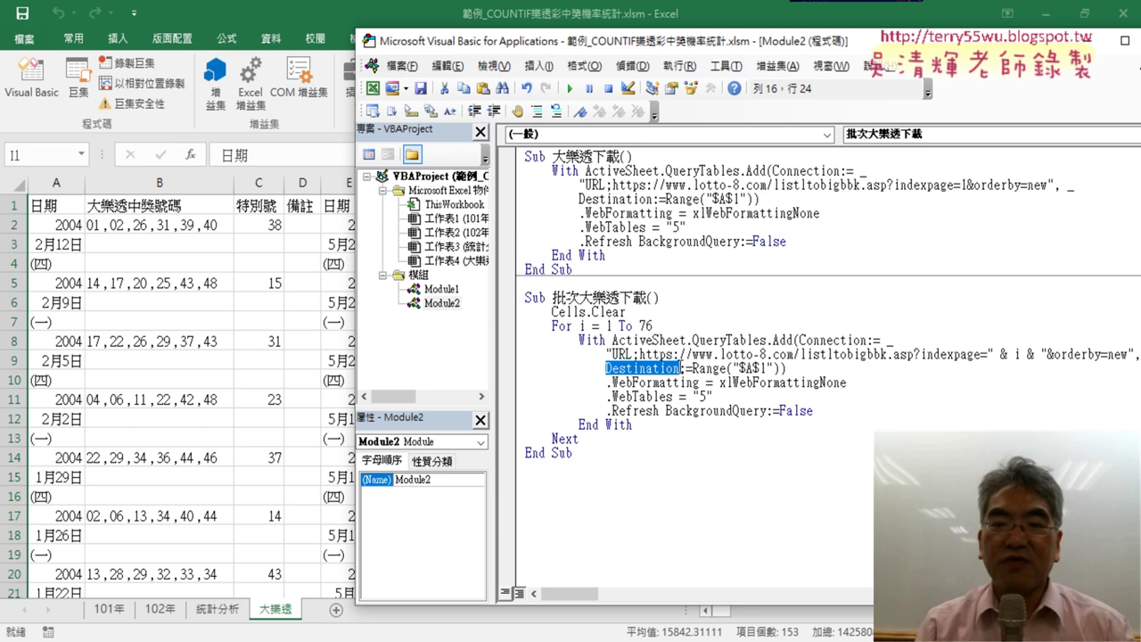
pyautogui.moveTo(692, 368); pyautogui.dragTo(781, 368)
pyautogui.click(747, 368)
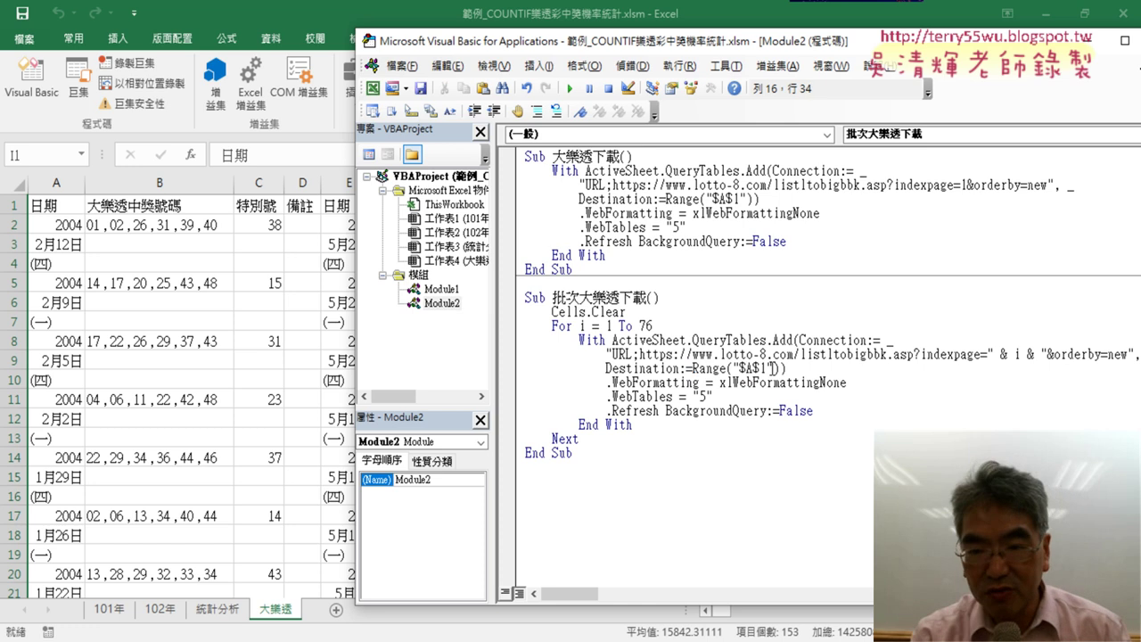
pyautogui.press('BackSpace')
pyautogui.press('Right')
pyautogui.press('Delete')
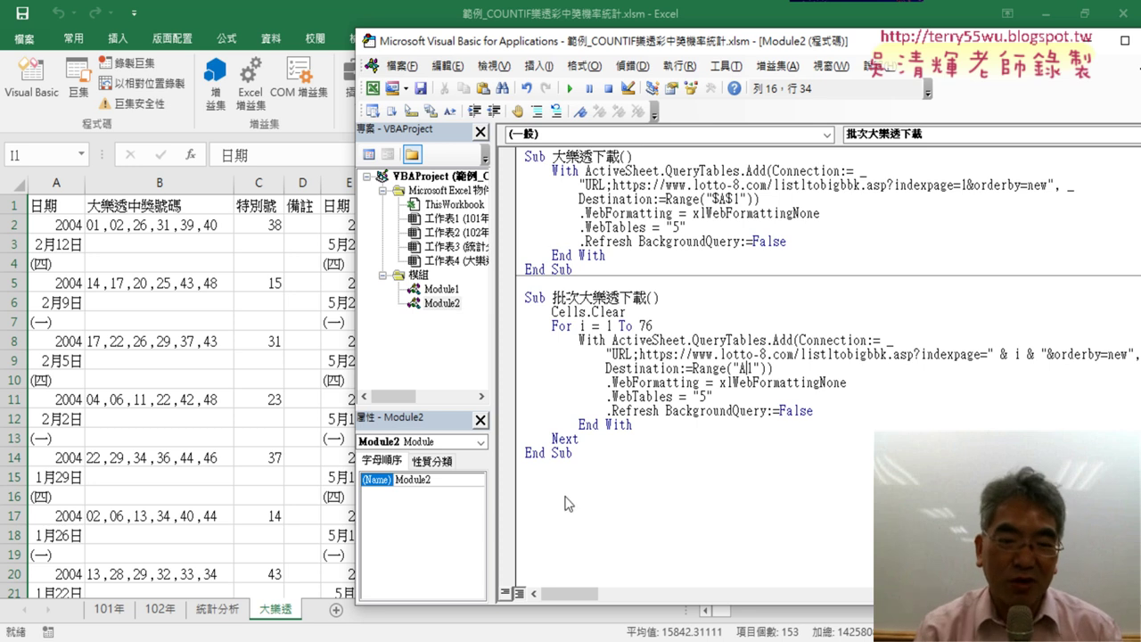
pyautogui.click(278, 517)
# - Review the downloaded table blocks in columns KG through KR
pyautogui.moveTo(722, 610); pyautogui.dragTo(944, 610)
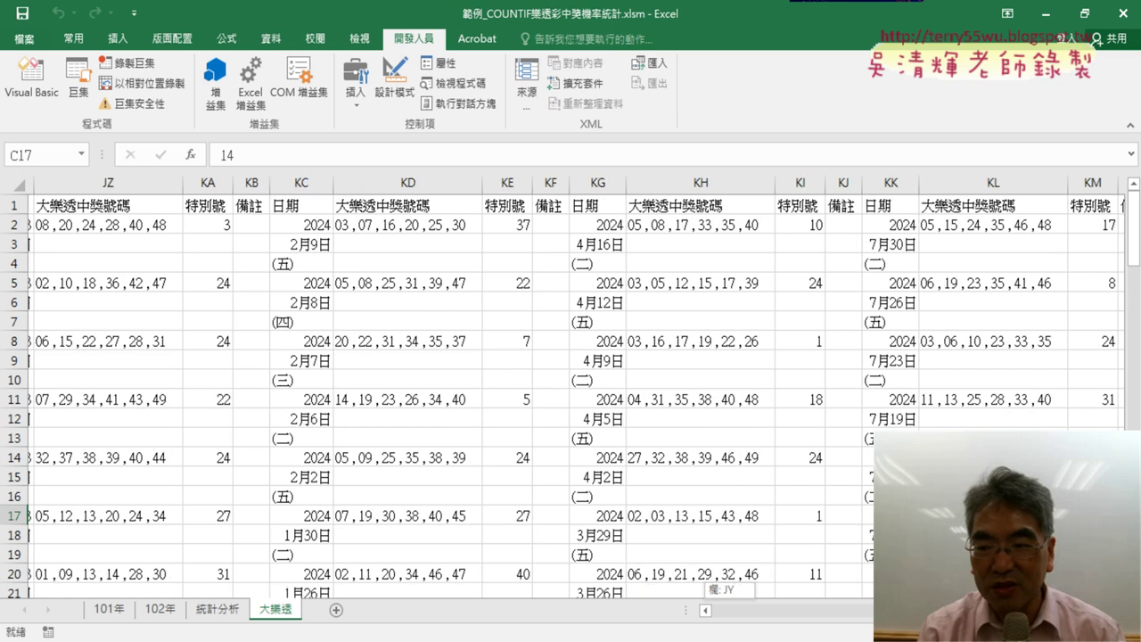
pyautogui.moveTo(747, 183); pyautogui.dragTo(980, 182)
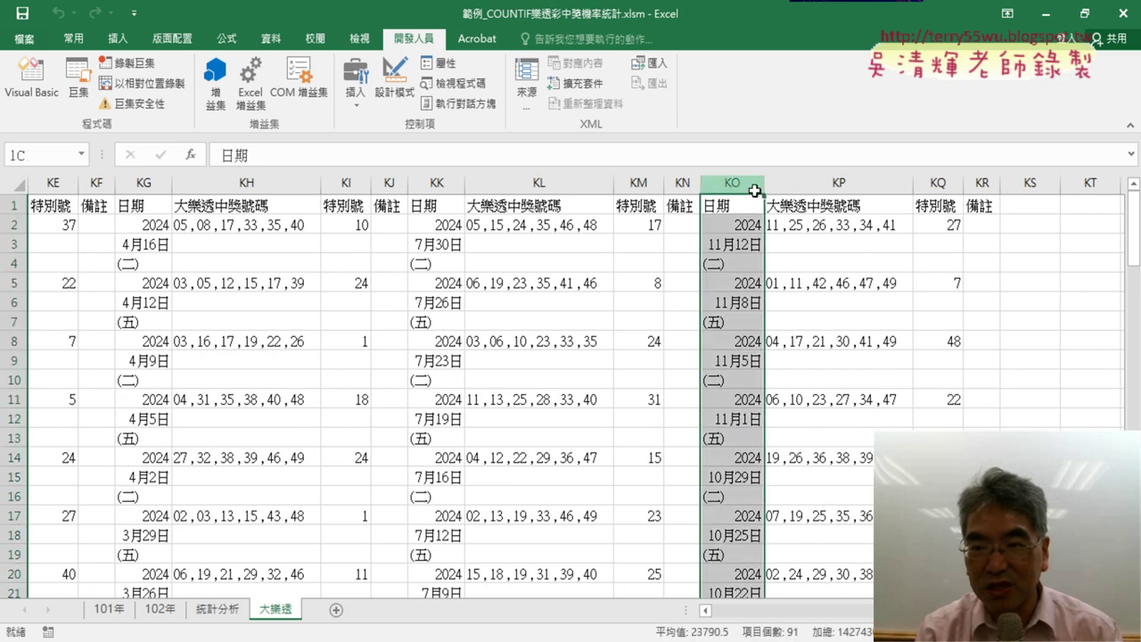
pyautogui.moveTo(451, 182); pyautogui.dragTo(682, 182)
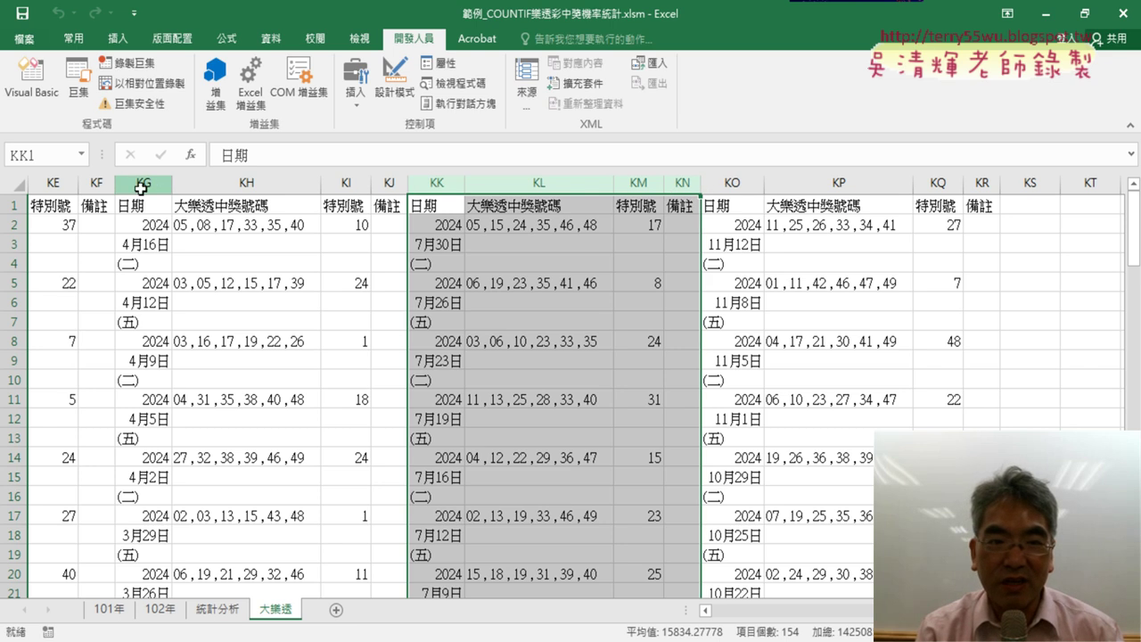
pyautogui.moveTo(143, 183); pyautogui.dragTo(390, 184)
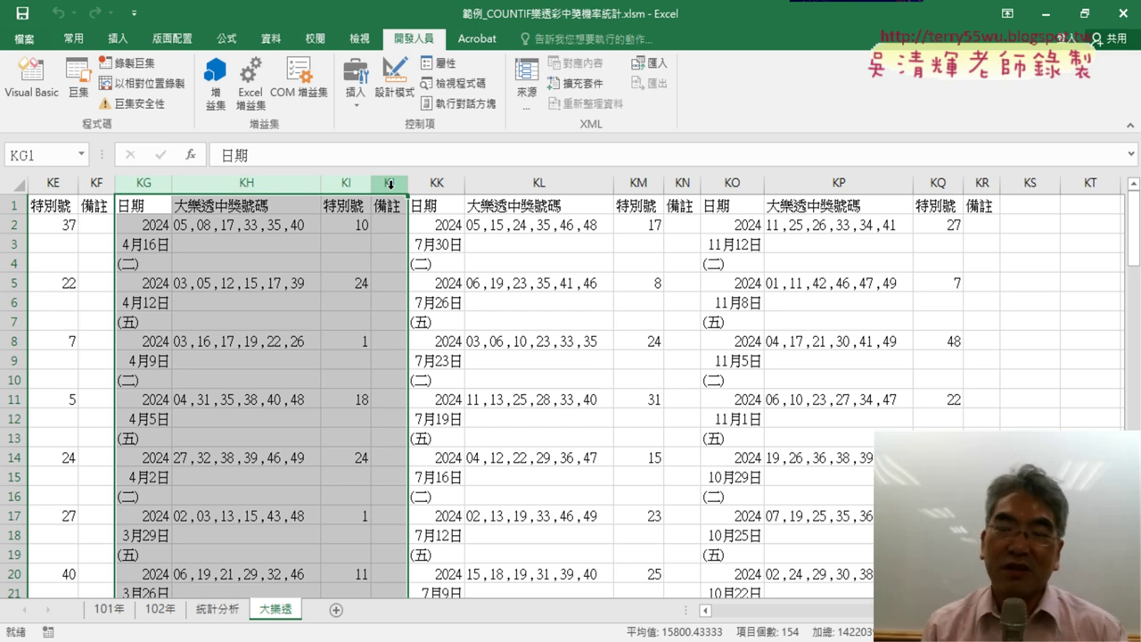
# - Clear the whole 大樂透 sheet and confirm deleting its linked web queries
pyautogui.click(17, 185)
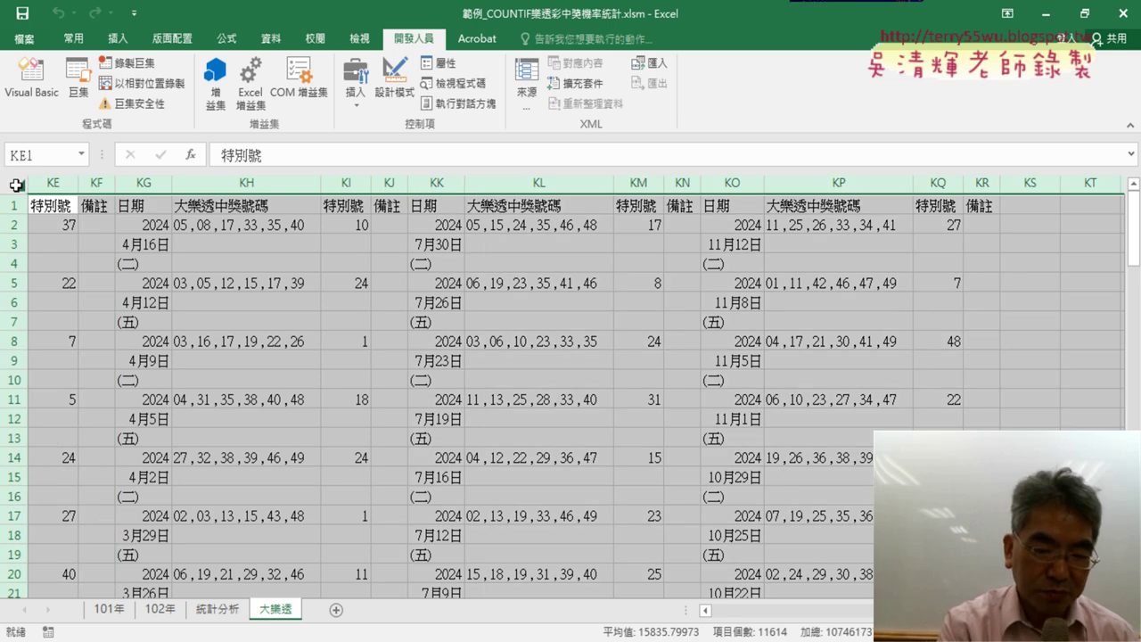
pyautogui.press('Delete')
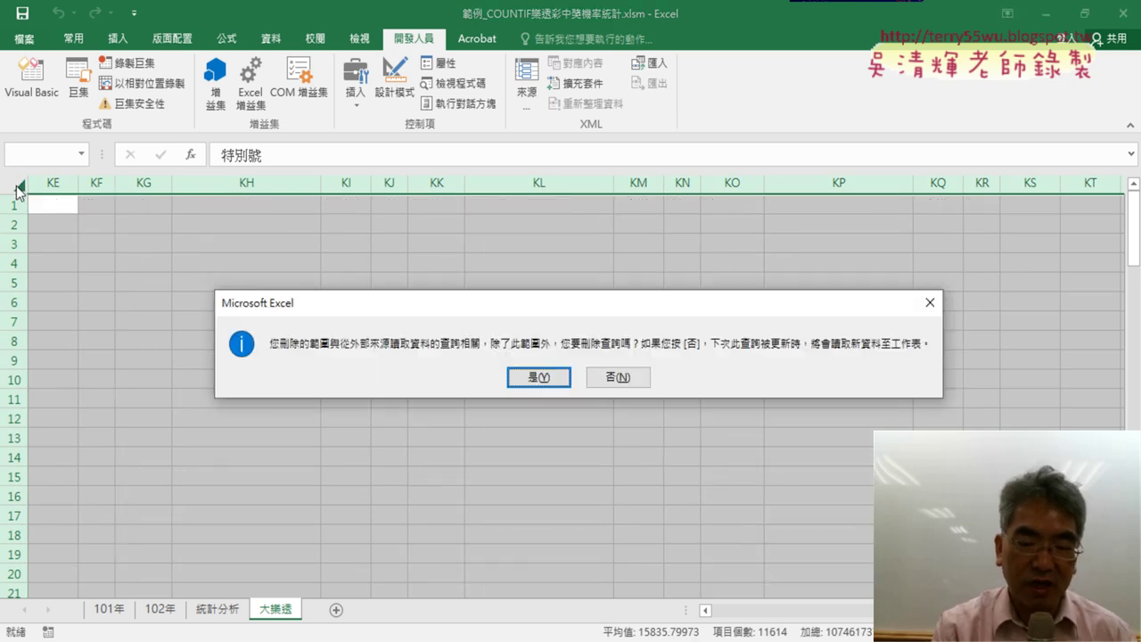
pyautogui.press('Return')
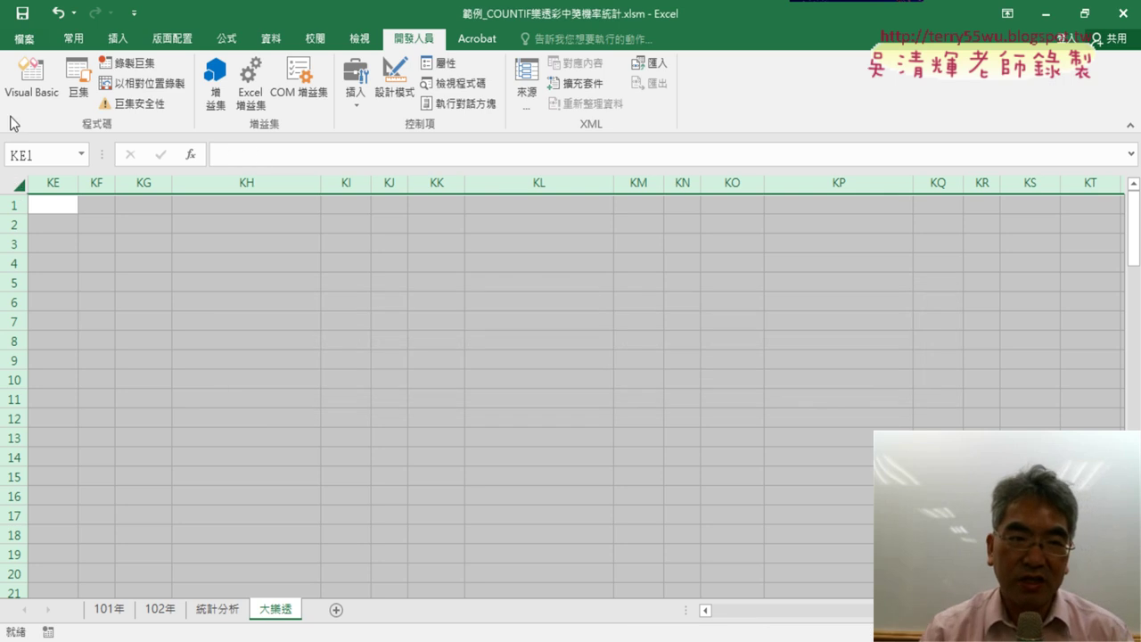
pyautogui.click(31, 80)
# - Run the single-page 大樂透下載 macro and return to the worksheet
pyautogui.click(709, 228)
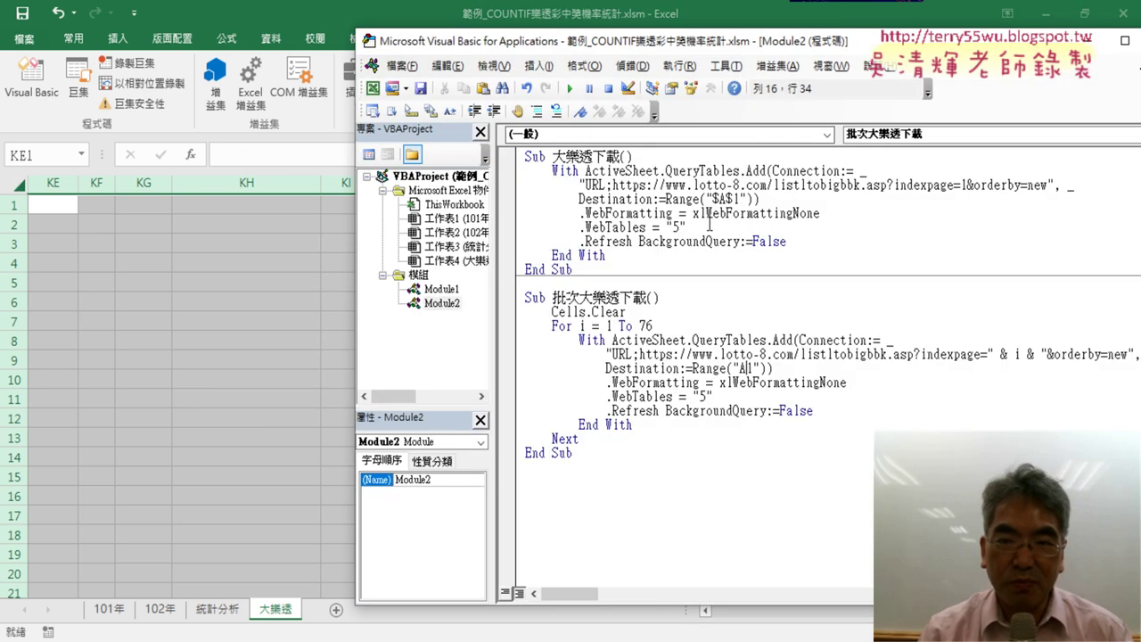
pyautogui.click(571, 91)
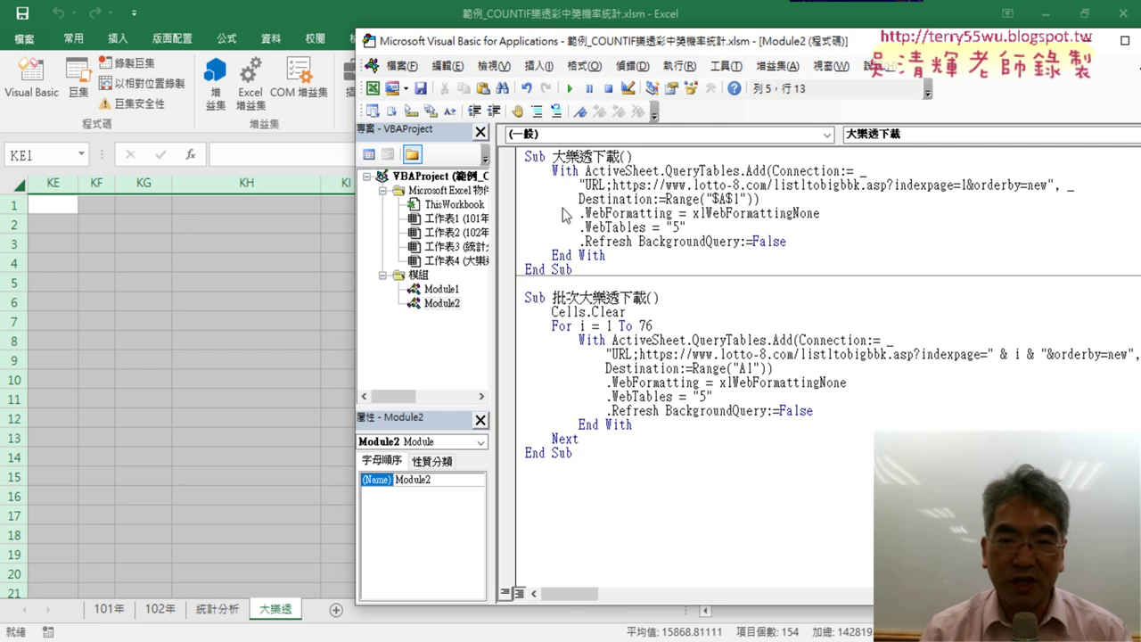
pyautogui.click(134, 339)
pyautogui.moveTo(936, 610); pyautogui.dragTo(708, 609)
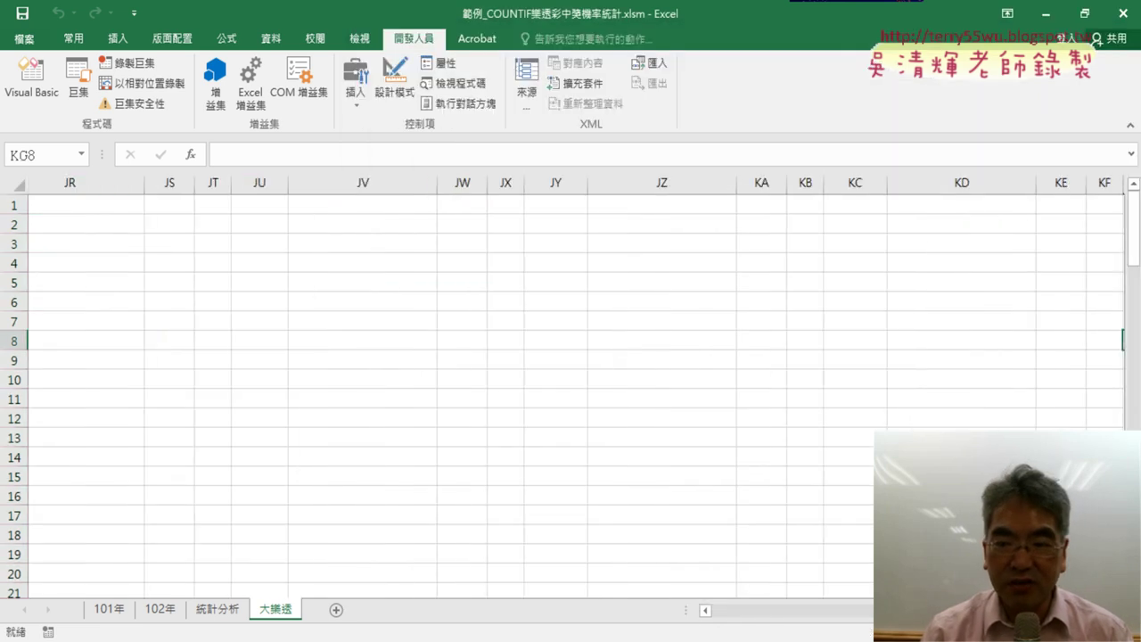
pyautogui.click(34, 80)
# - Confirm column A's data ends at row 91 and select A92, the first empty row
pyautogui.click(72, 207)
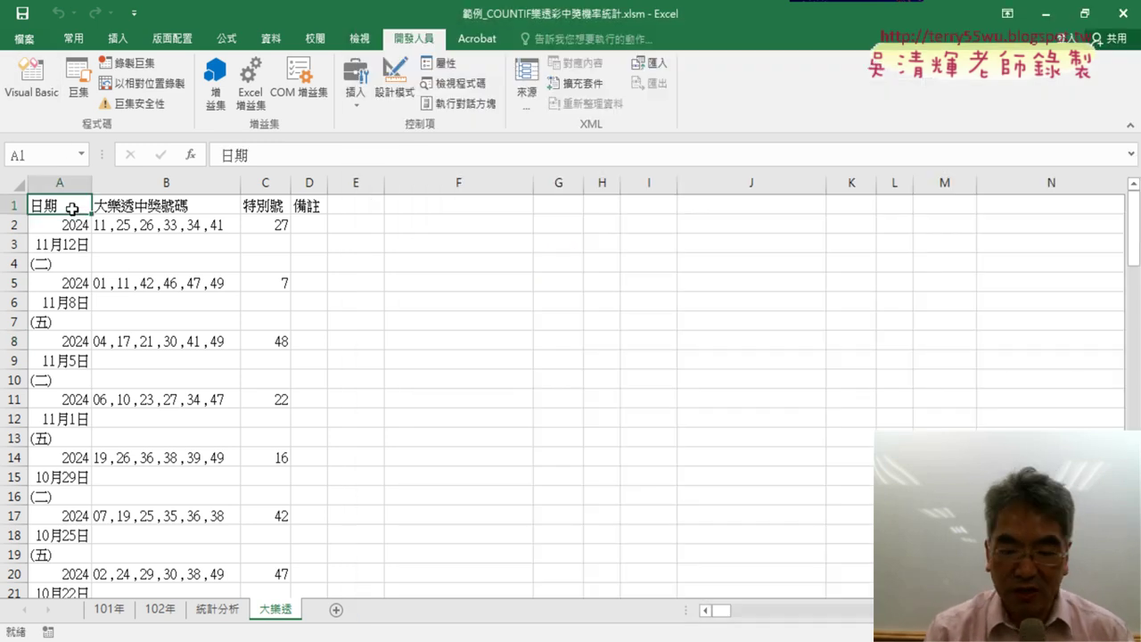
pyautogui.hotkey('ctrl', 'Down')
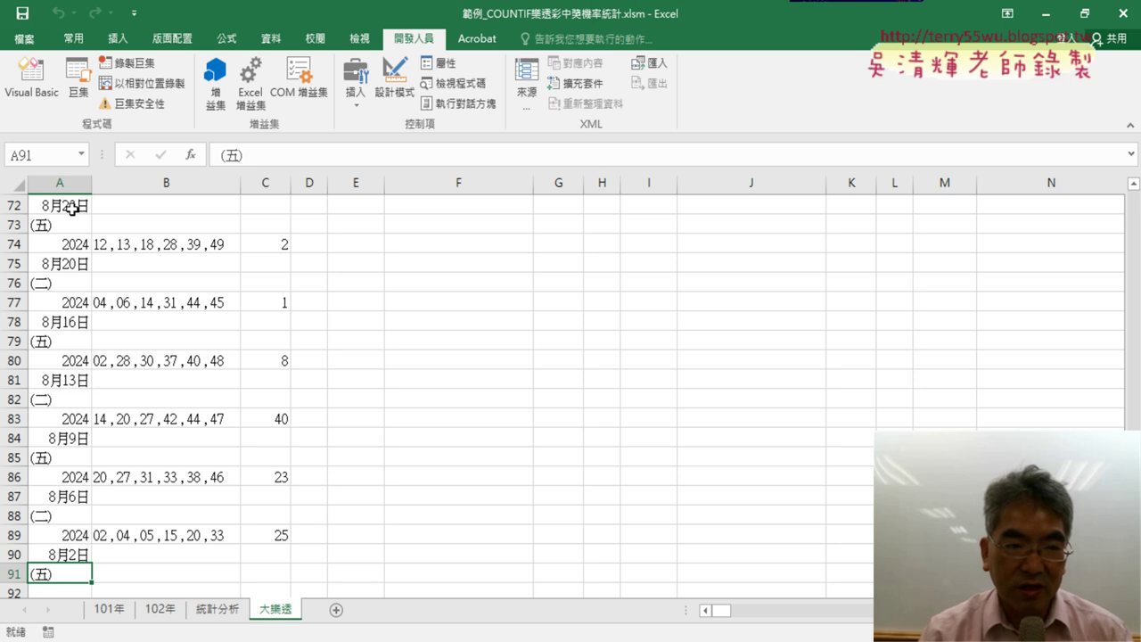
pyautogui.scroll(14, 236, 198)
pyautogui.scroll(10, 236, 197)
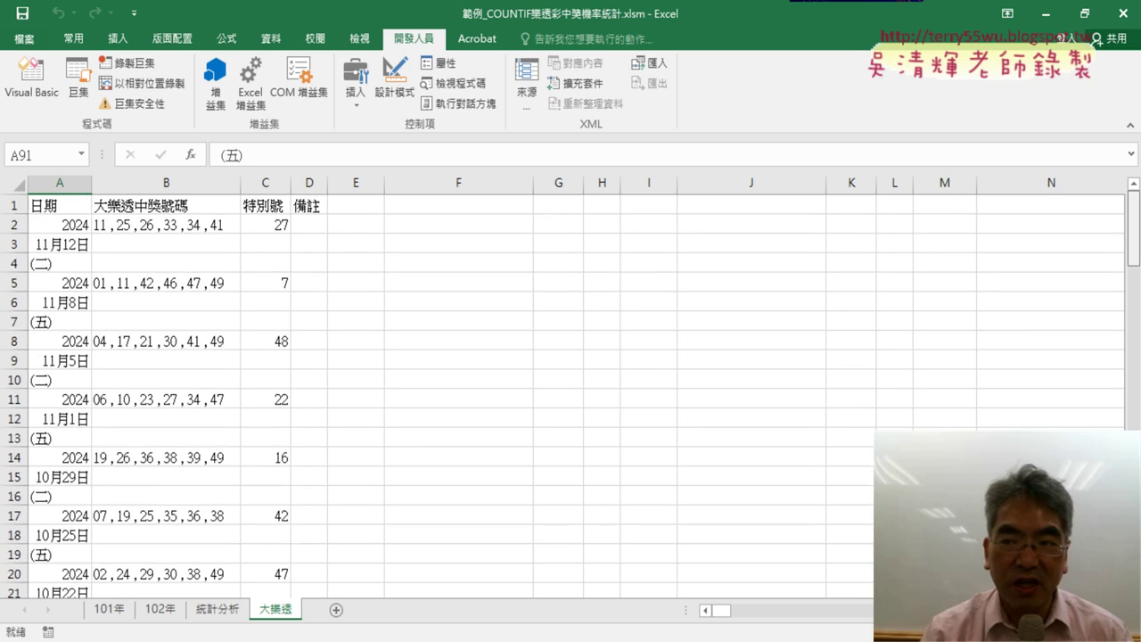
pyautogui.click(44, 200)
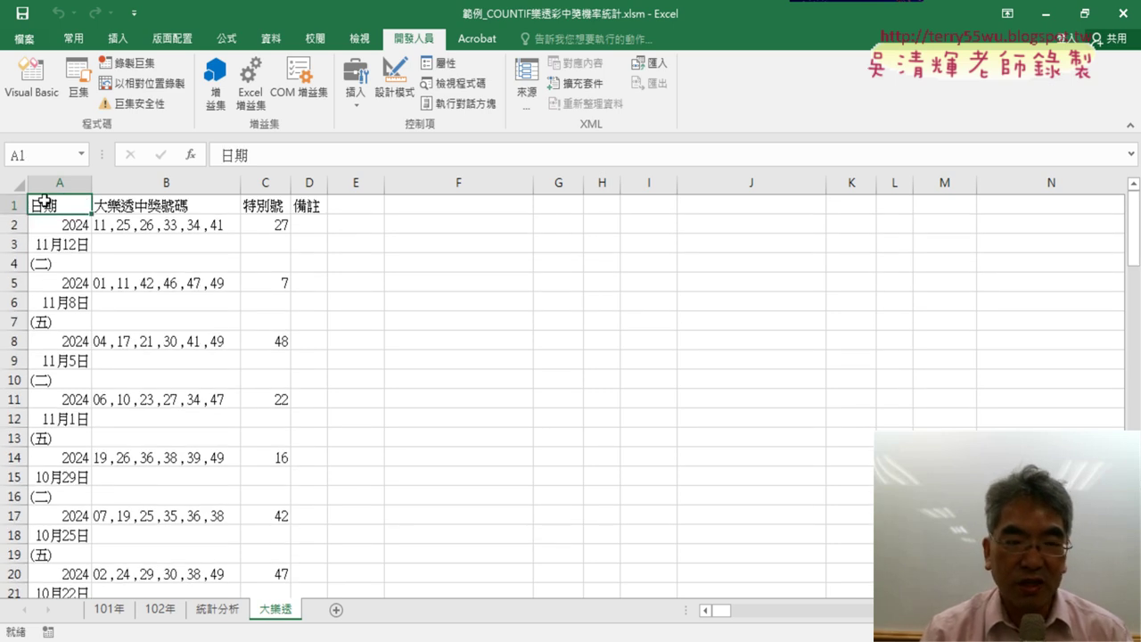
pyautogui.hotkey('ctrl', 'Down')
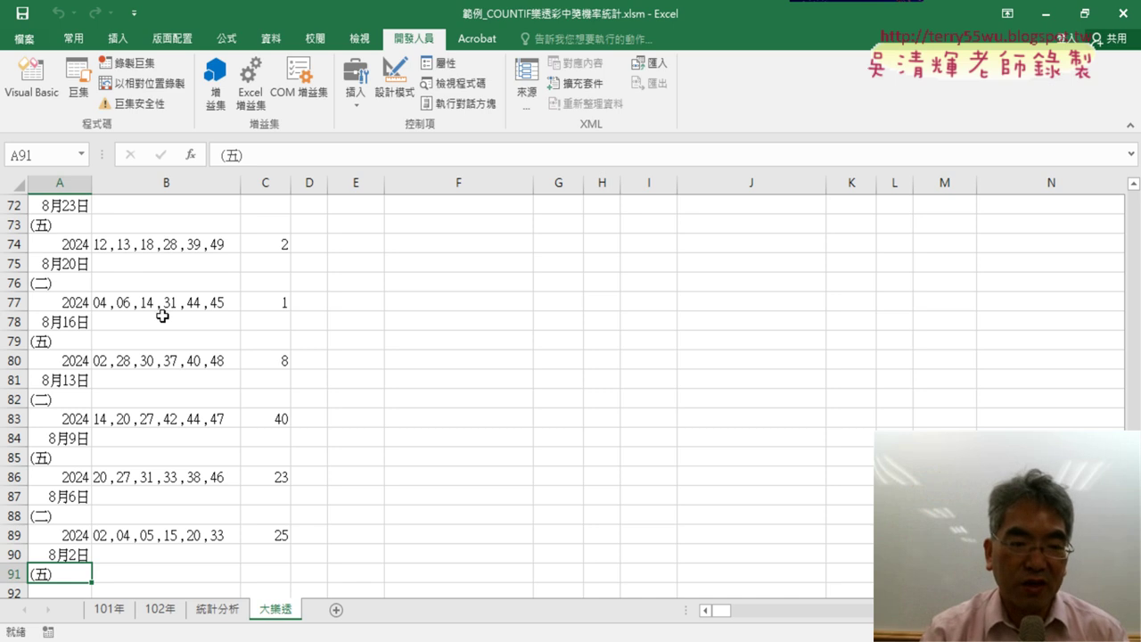
pyautogui.scroll(-3, 125, 370)
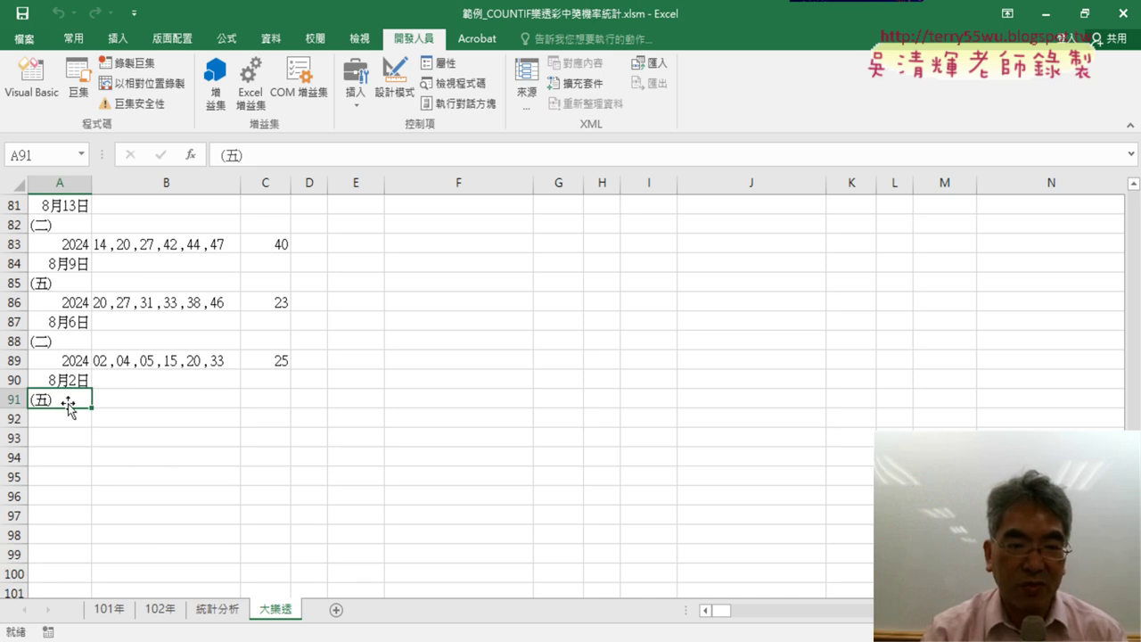
pyautogui.click(60, 418)
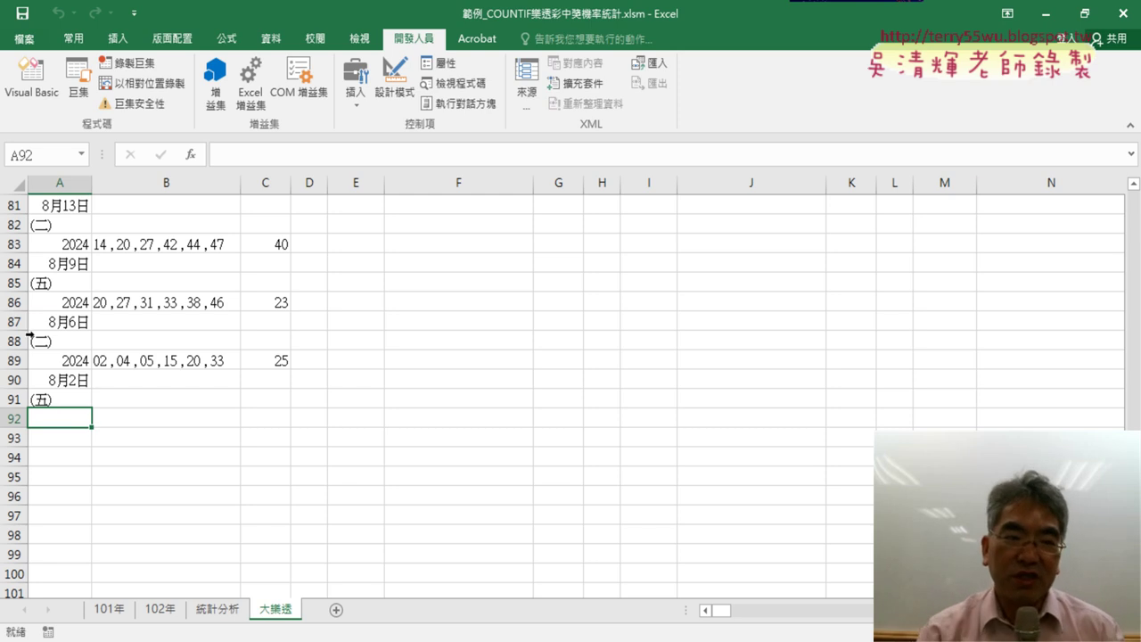
# - Change the single-page macro's query URL to indexpage=2
pyautogui.click(44, 98)
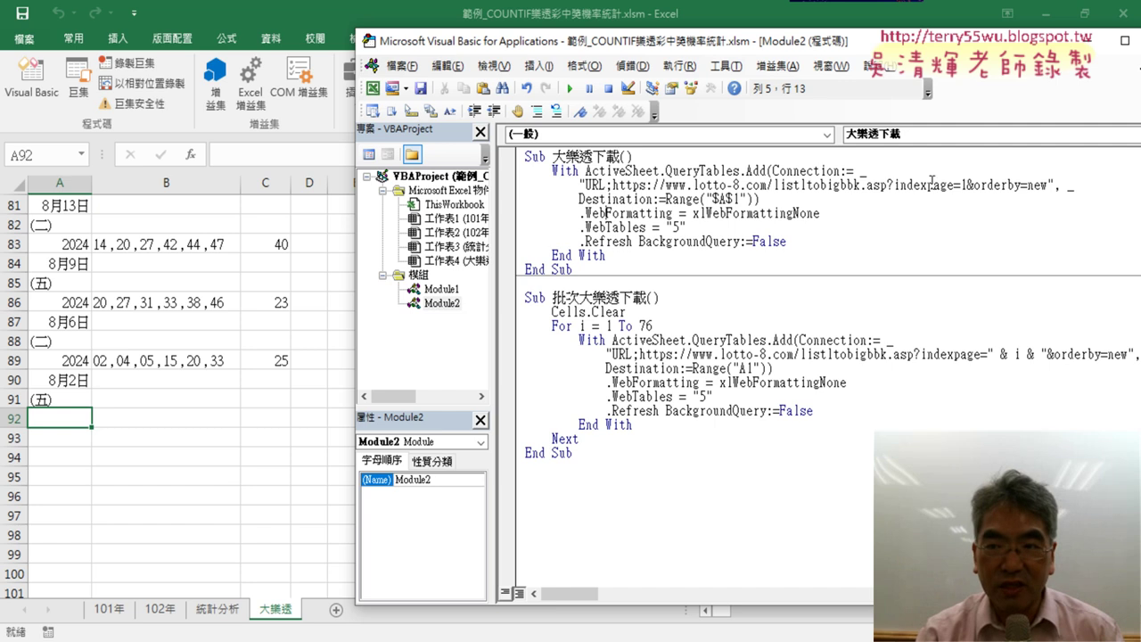
pyautogui.moveTo(970, 186); pyautogui.dragTo(962, 186)
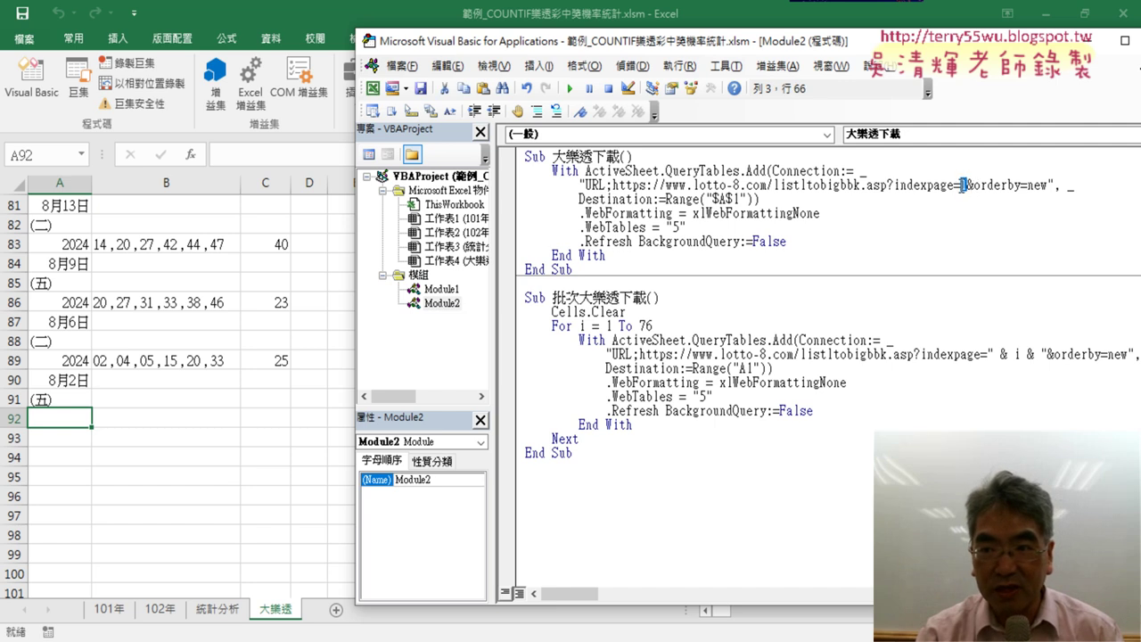
pyautogui.write('2')
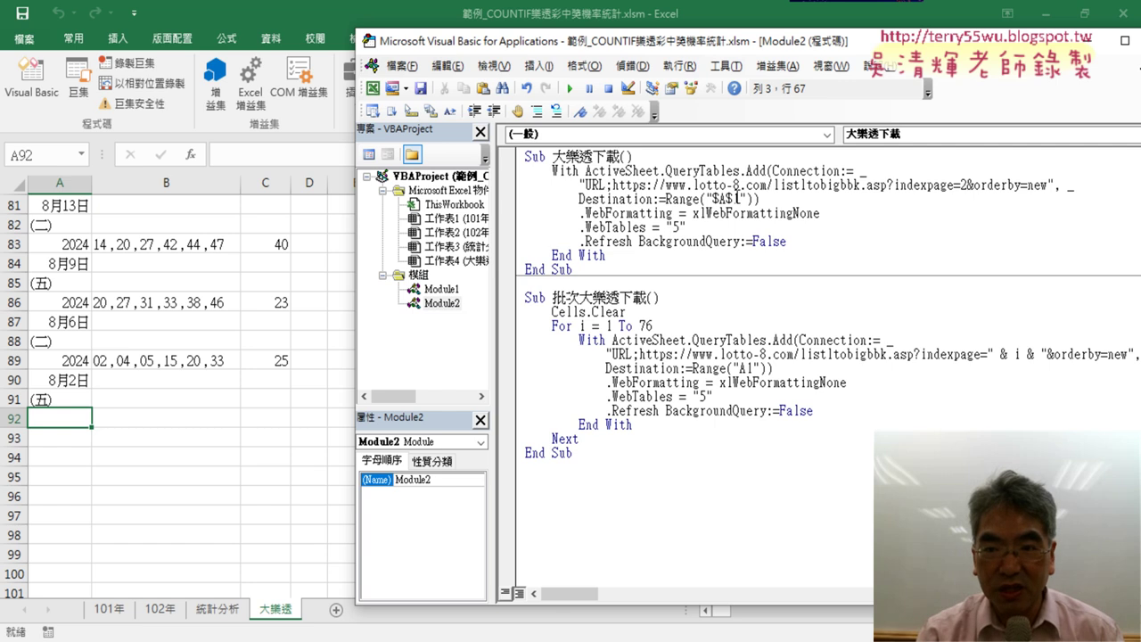
# - Change the destination from Range("$A$1") to Range("A92") and recheck both edits
pyautogui.moveTo(741, 198); pyautogui.dragTo(735, 198)
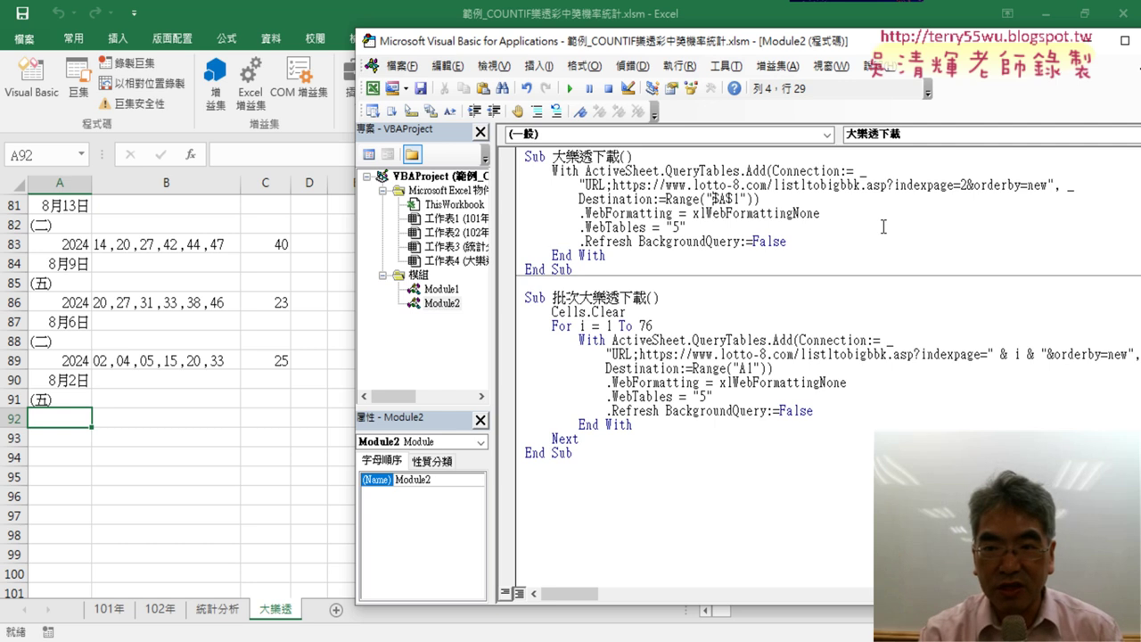
pyautogui.press('Left')
pyautogui.press('Left')
pyautogui.press('BackSpace')
pyautogui.press('Right')
pyautogui.press('Delete')
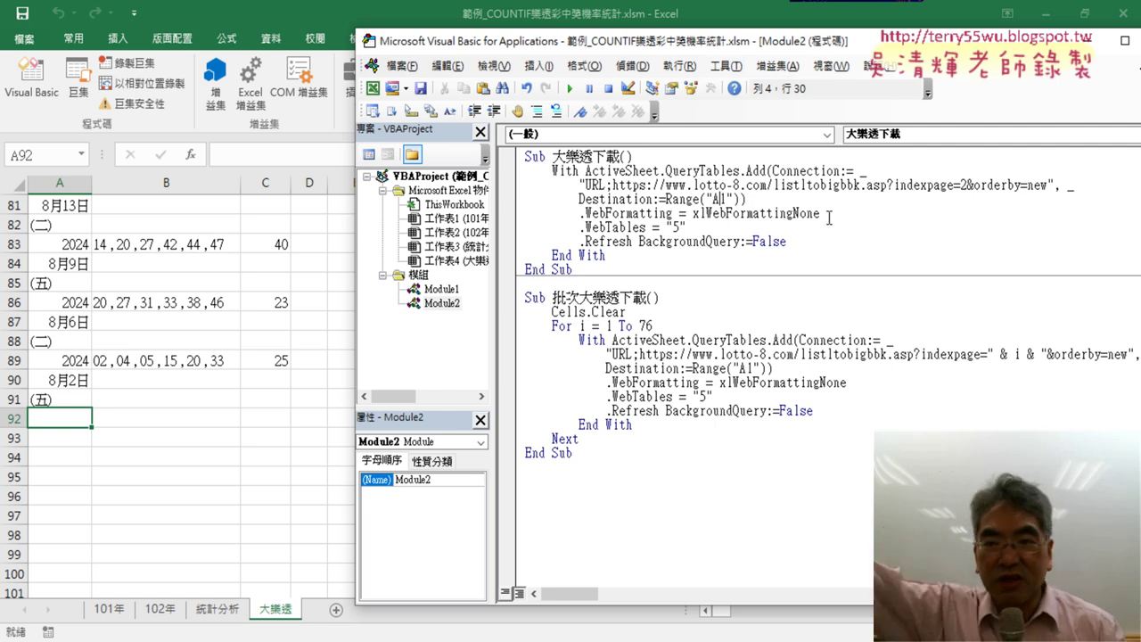
pyautogui.doubleClick(723, 199)
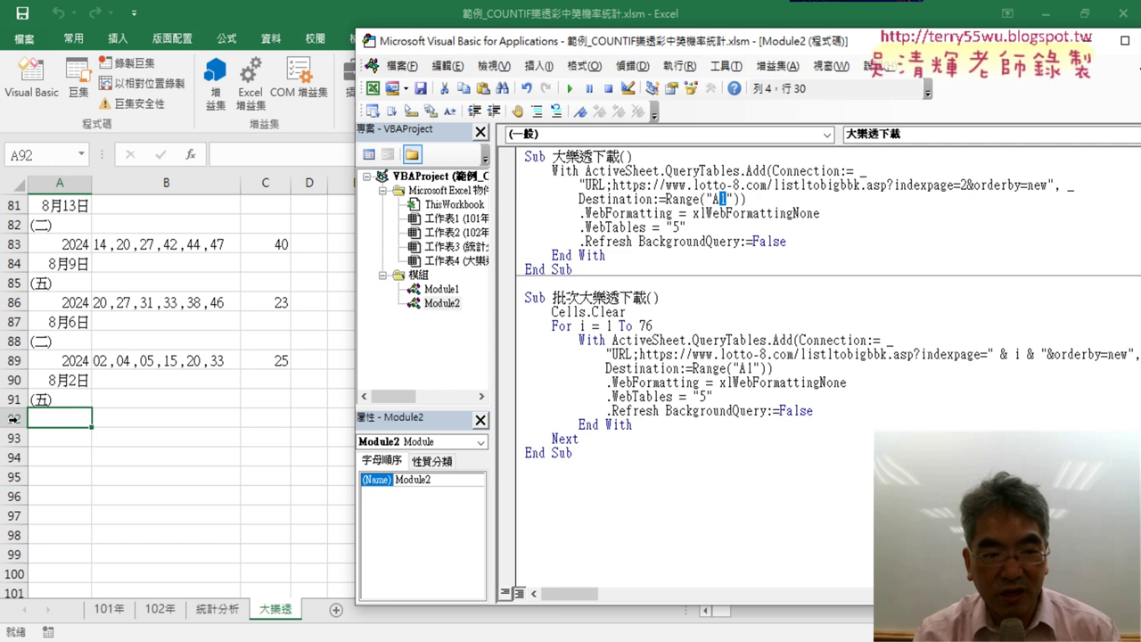
pyautogui.write('9')
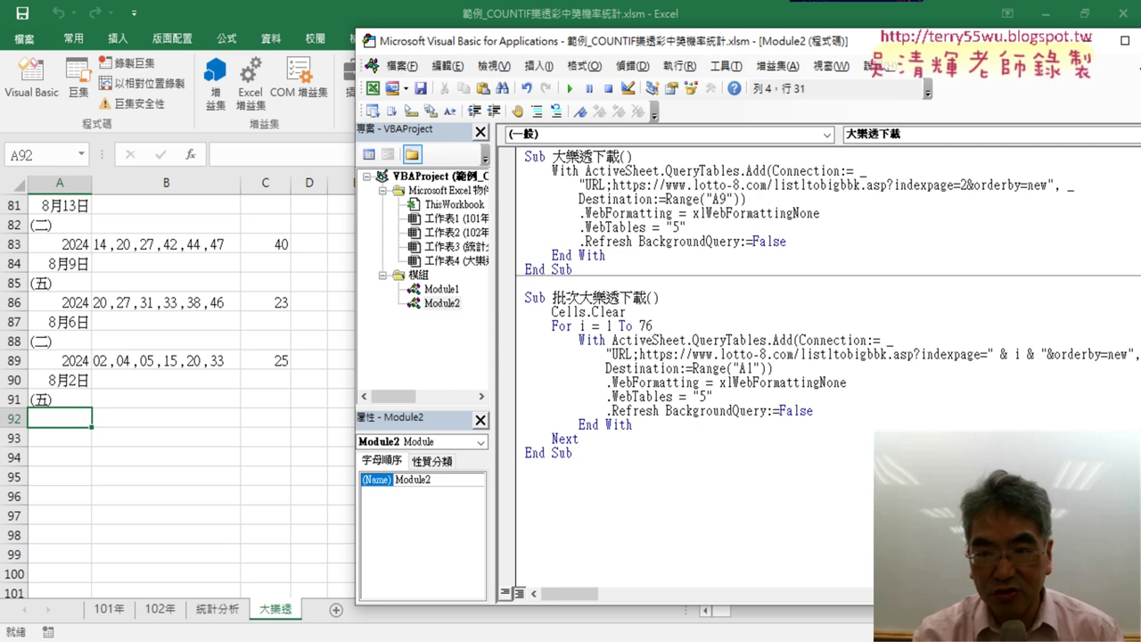
pyautogui.write('2')
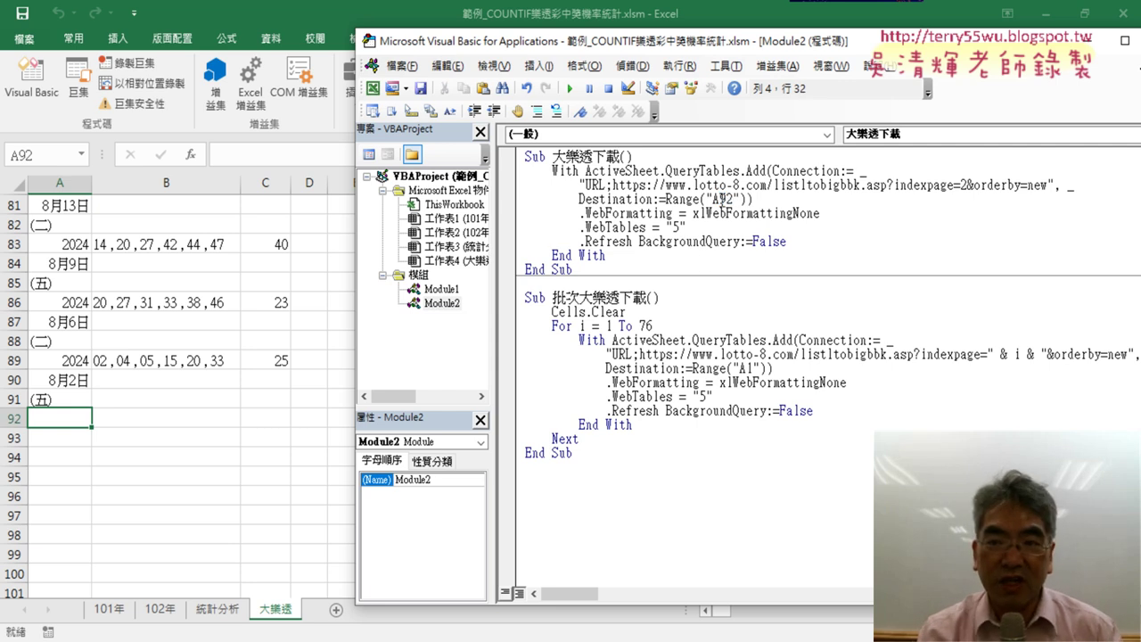
pyautogui.moveTo(968, 187); pyautogui.dragTo(961, 190)
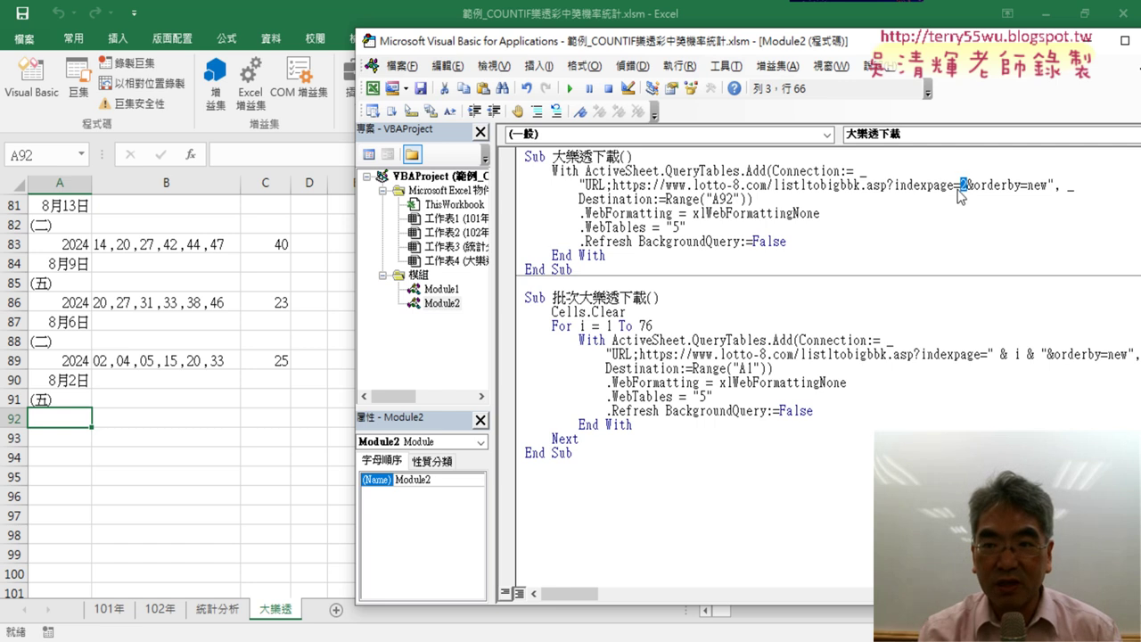
pyautogui.moveTo(732, 199); pyautogui.dragTo(727, 199)
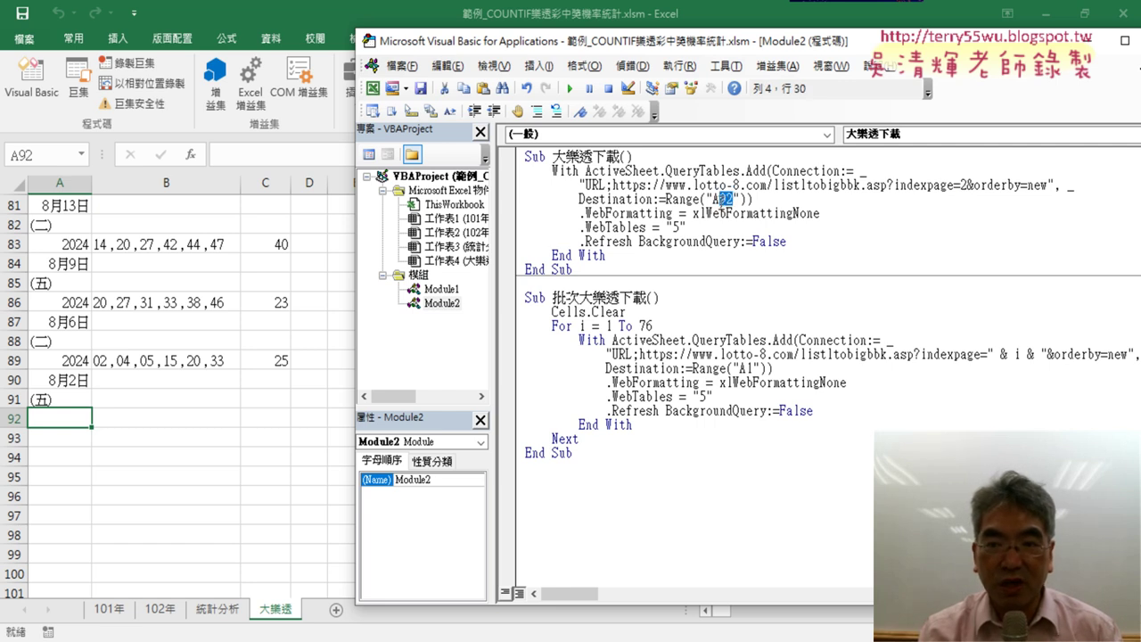
# - Run the 大樂透下載 macro to append page 2's draws below the first page
pyautogui.click(638, 213)
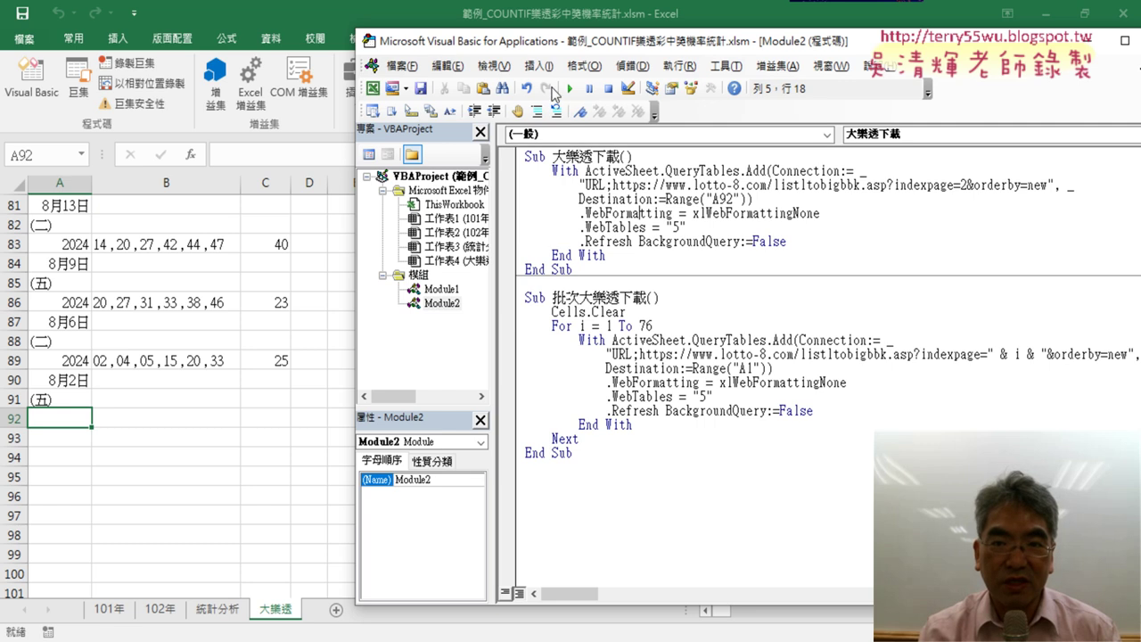
pyautogui.click(567, 87)
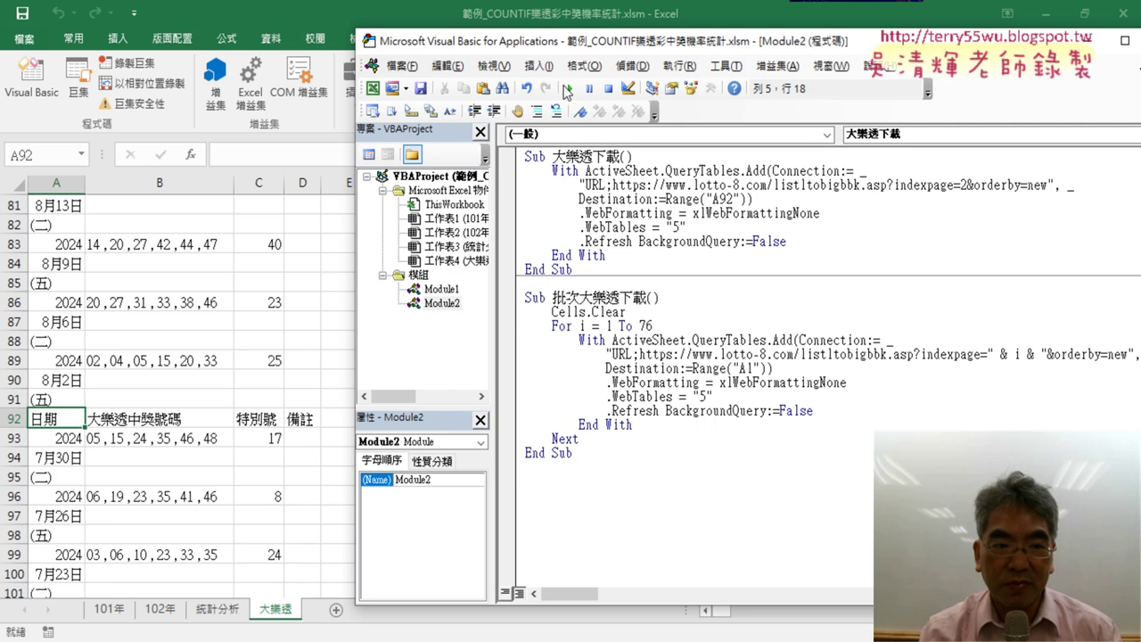
pyautogui.click(58, 420)
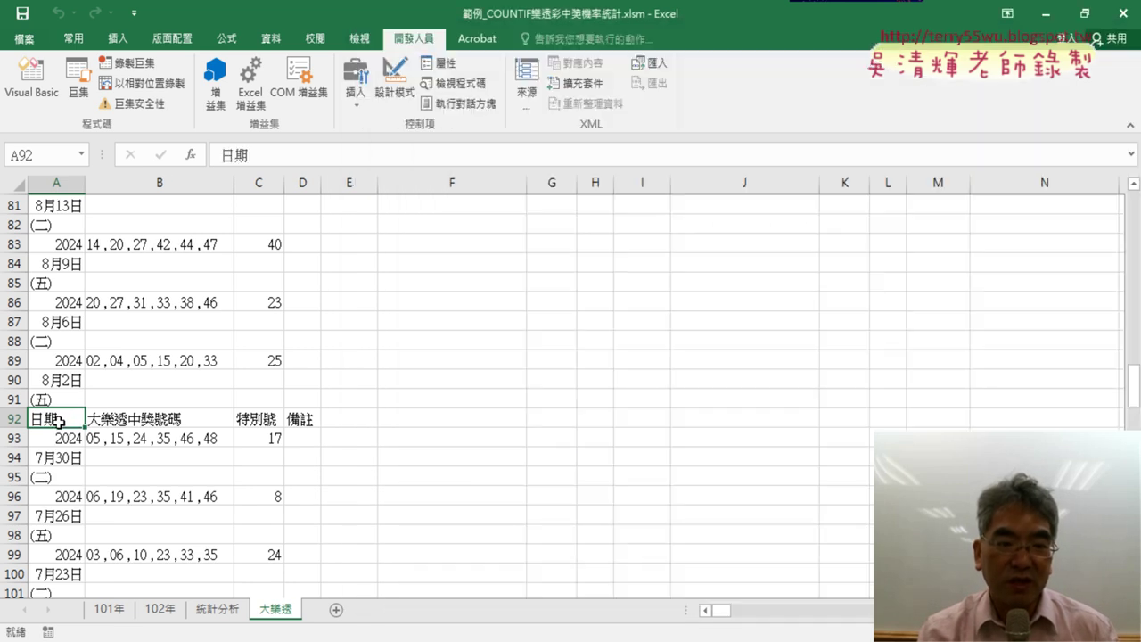
# - Confirm the appended data ends at row 182, then return to the macro code
pyautogui.hotkey('ctrl', 'Down')
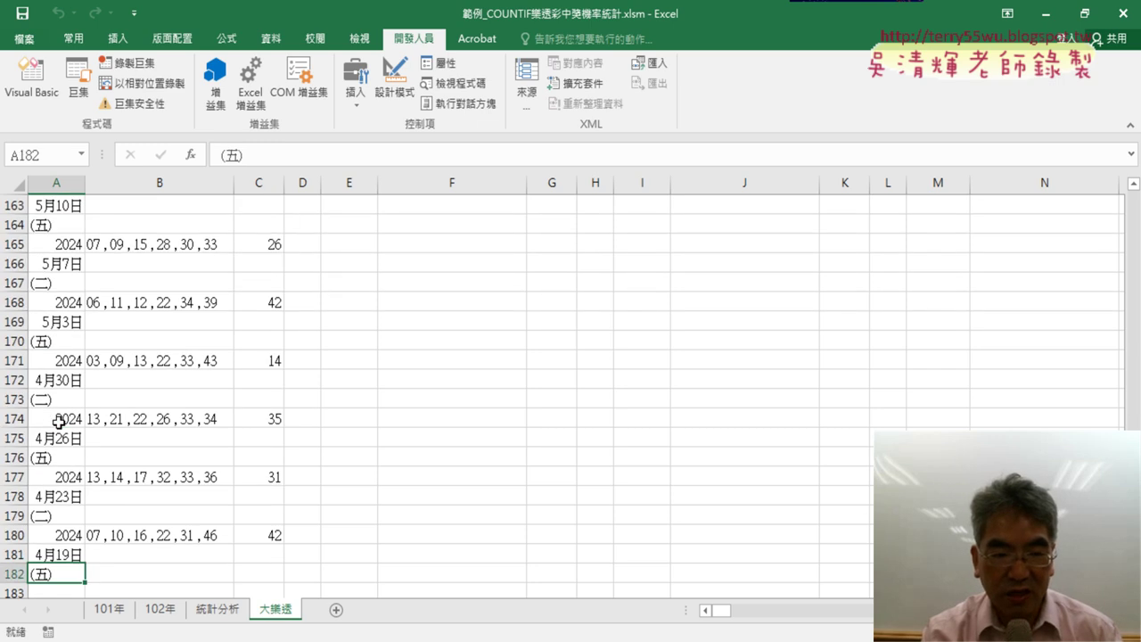
pyautogui.scroll(-3, 74, 427)
pyautogui.scroll(-1, 74, 427)
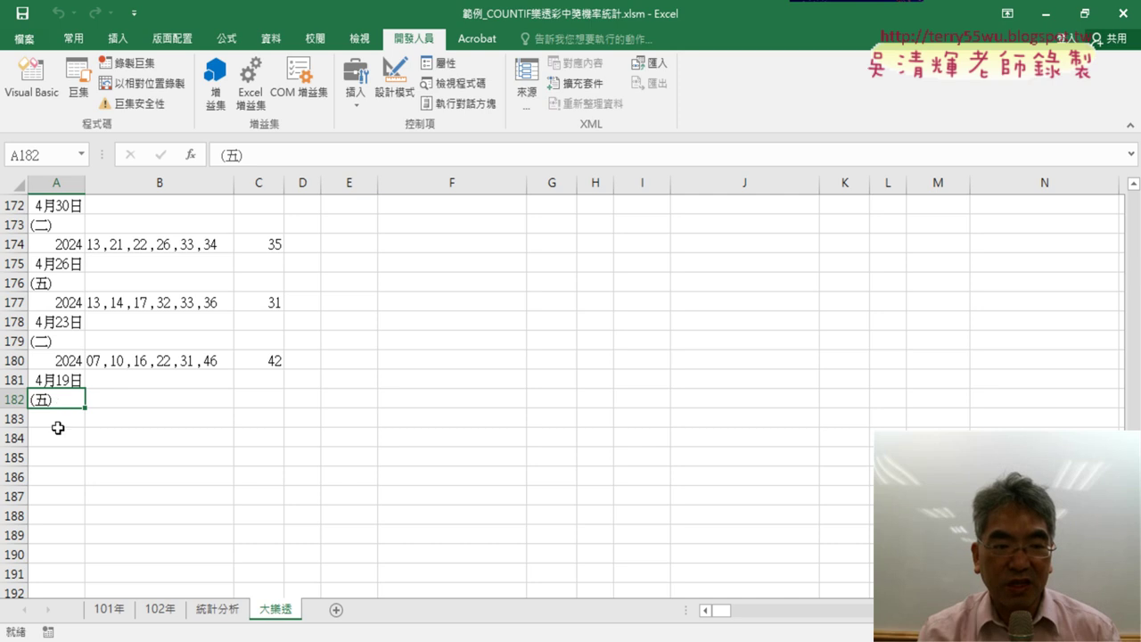
pyautogui.click(31, 78)
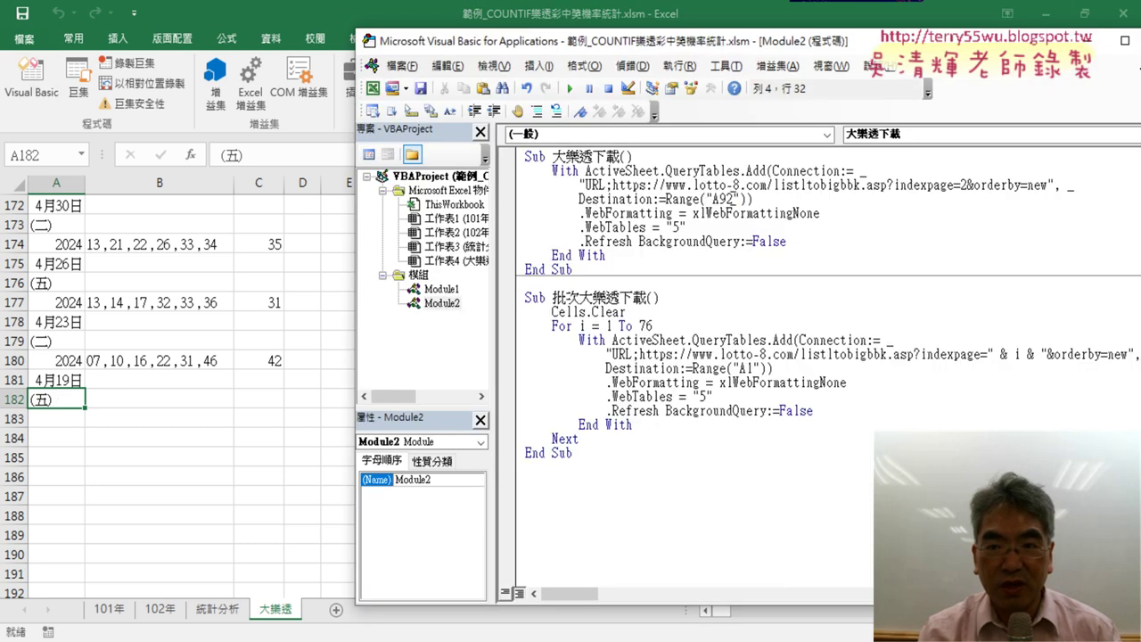
# - Change the destination row to 183 and the URL page number to 3
pyautogui.write('183')
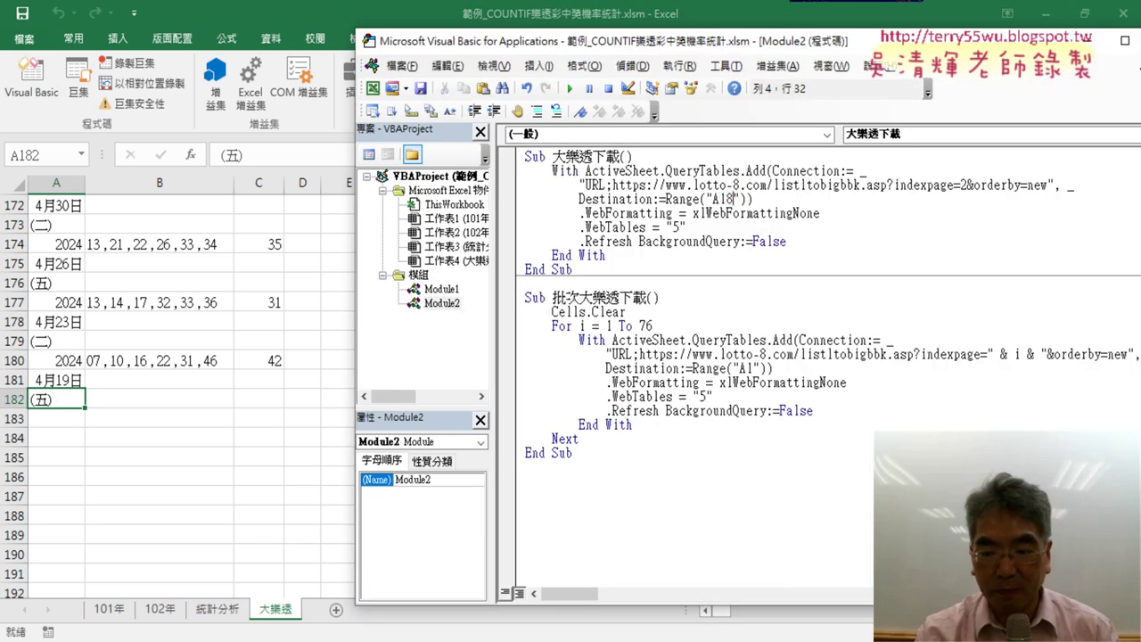
pyautogui.doubleClick(963, 184)
pyautogui.write('3')
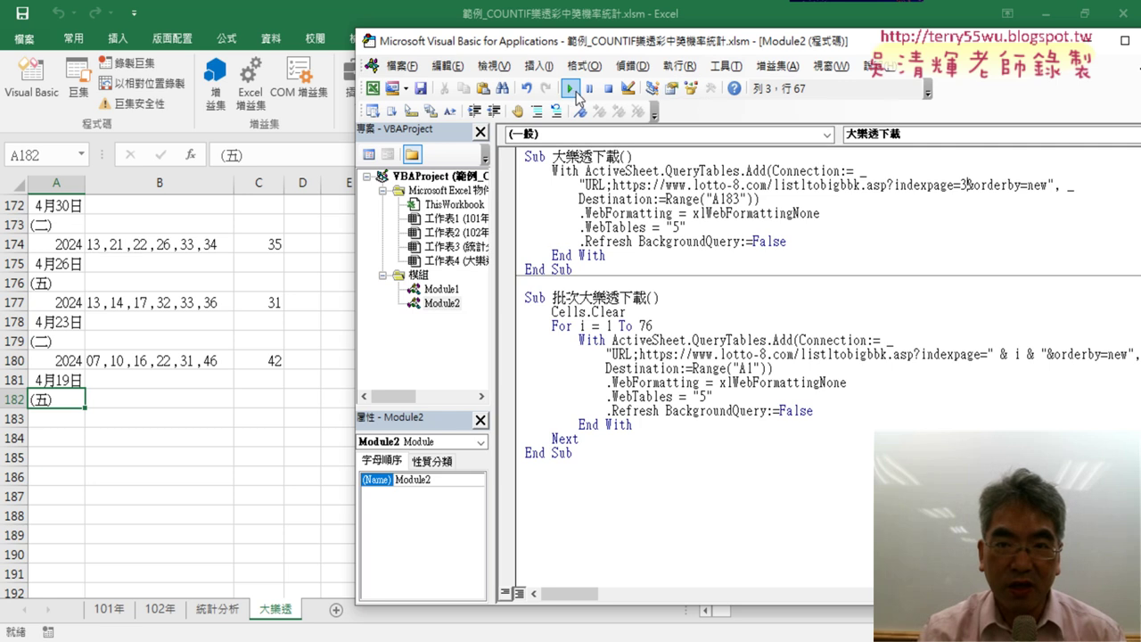
# - Run 大樂透下載 for page 3, then highlight Range("A1") and the For i = 1 To 76 loop
pyautogui.click(570, 89)
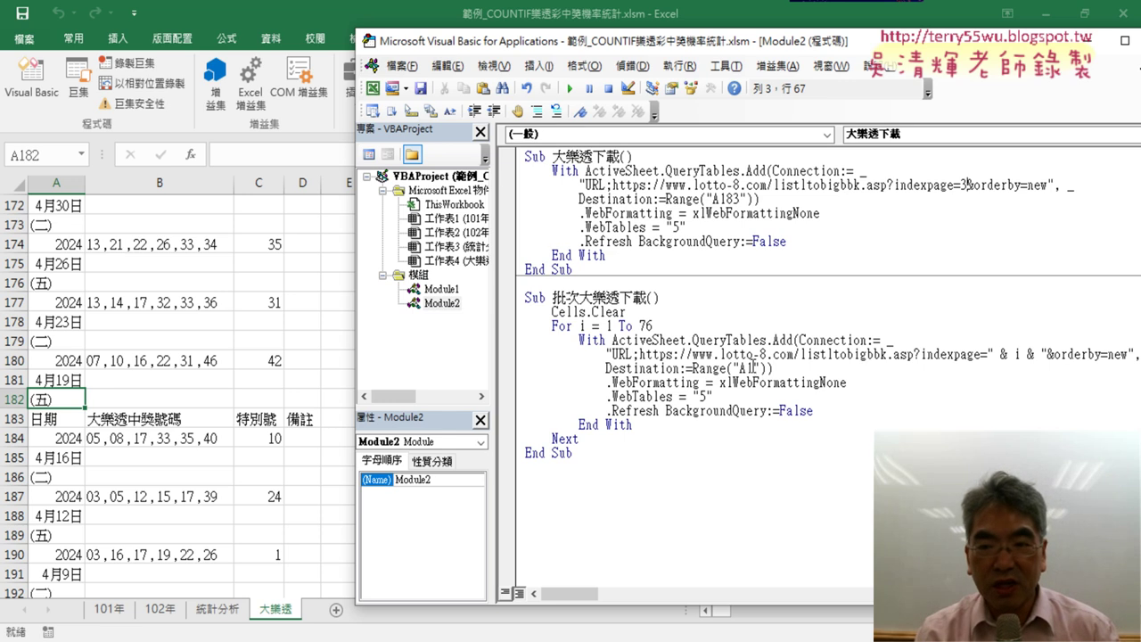
pyautogui.moveTo(753, 367); pyautogui.dragTo(747, 367)
pyautogui.moveTo(665, 326); pyautogui.dragTo(558, 328)
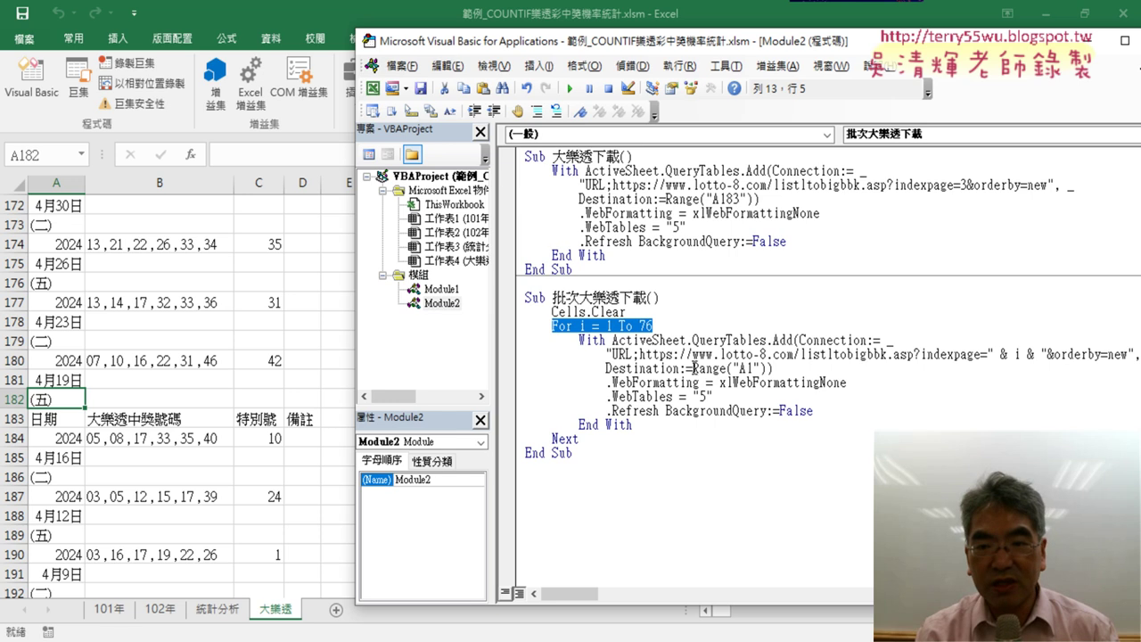
# - Locate the first empty row after page 3's data, A274, in the worksheet
pyautogui.moveTo(753, 367); pyautogui.dragTo(747, 367)
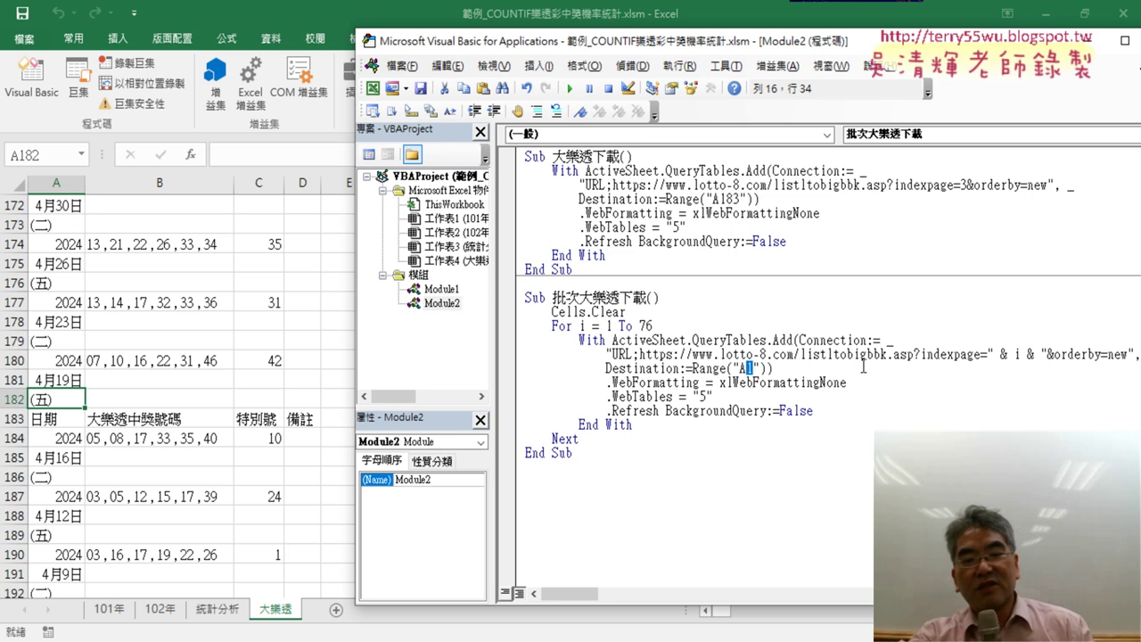
pyautogui.click(51, 206)
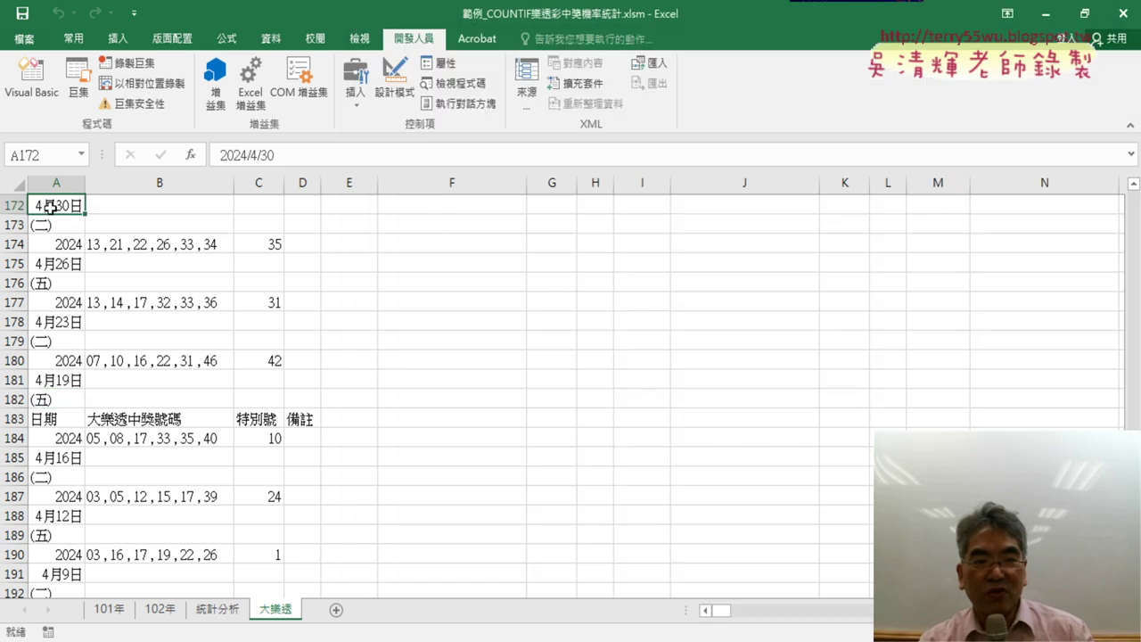
pyautogui.hotkey('ctrl', 'Down')
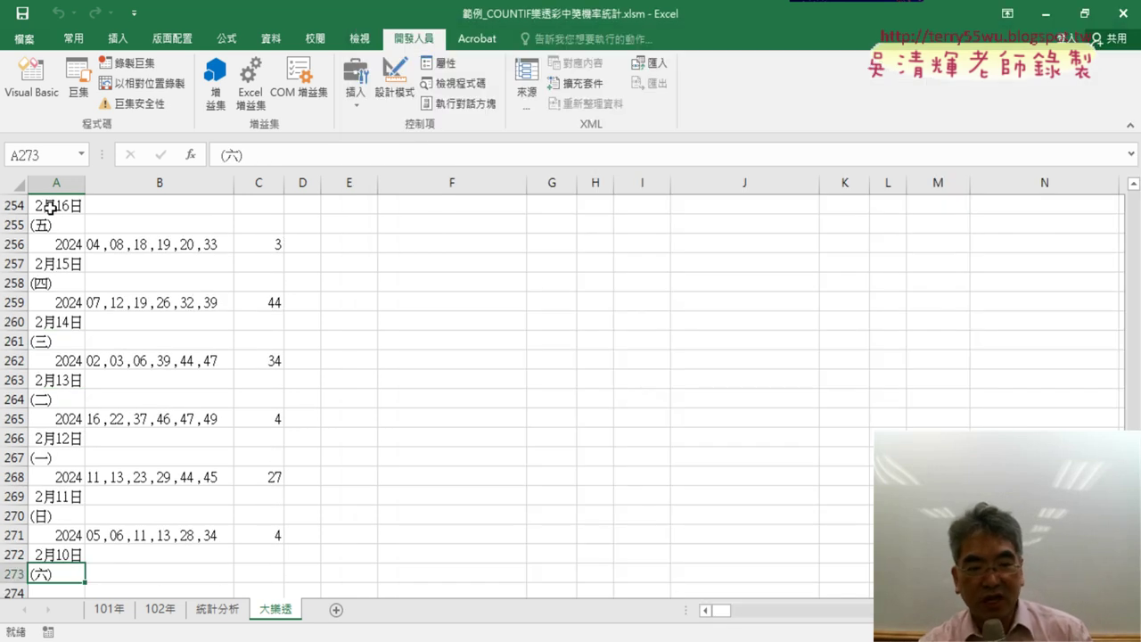
pyautogui.press('Down')
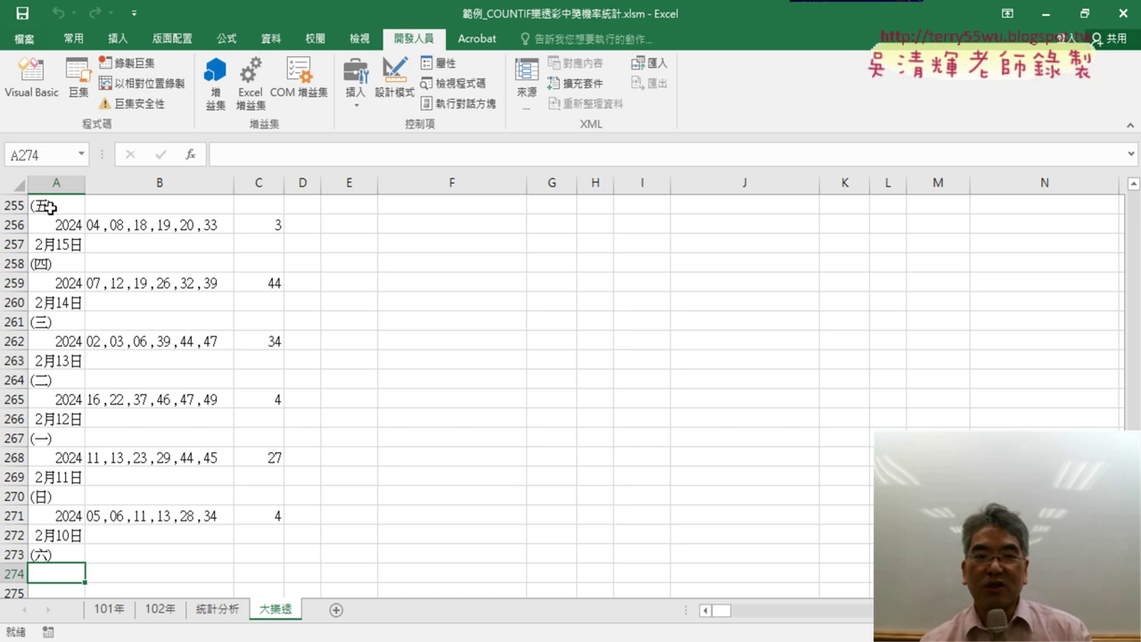
# - Insert a blank line after Cells.Clear in the 批次大樂透下載 macro
pyautogui.click(31, 78)
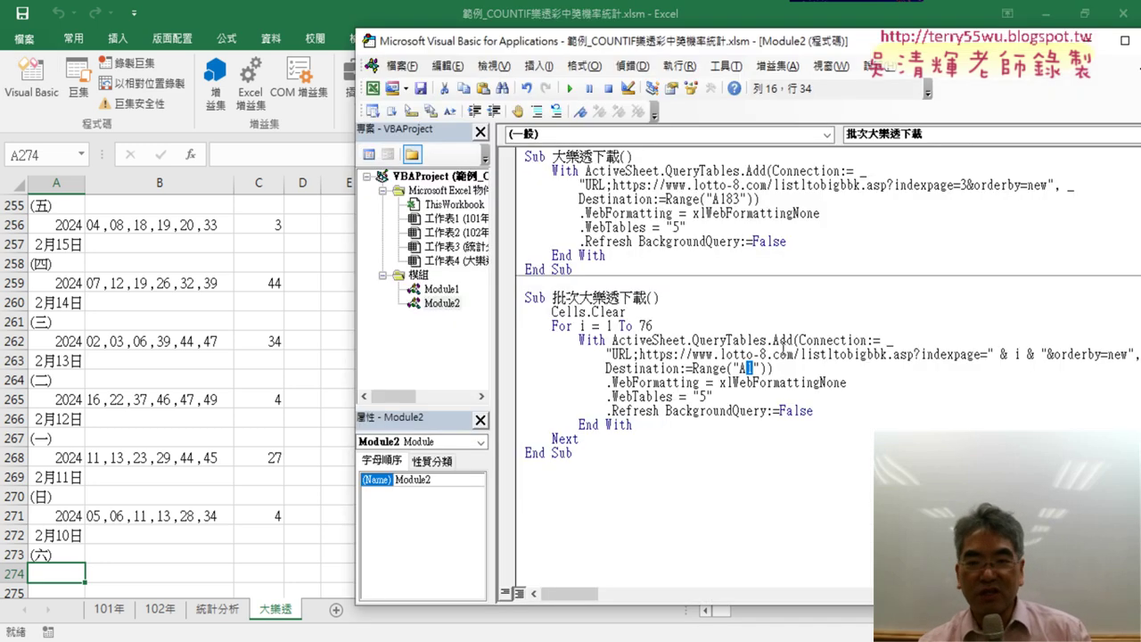
pyautogui.click(752, 368)
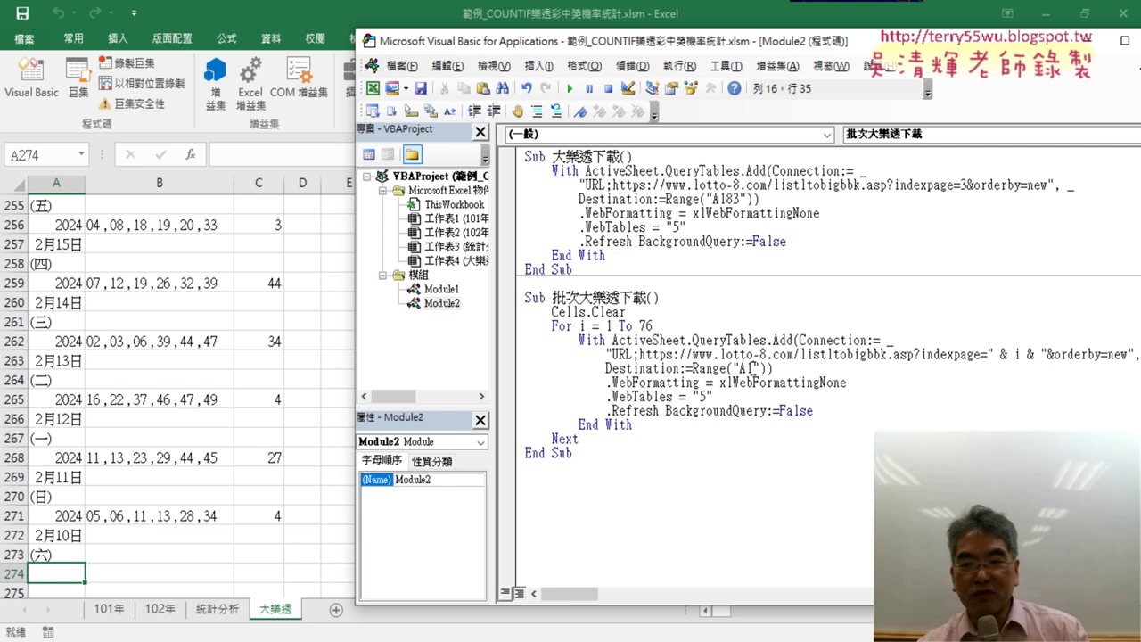
pyautogui.click(669, 314)
pyautogui.press('Return')
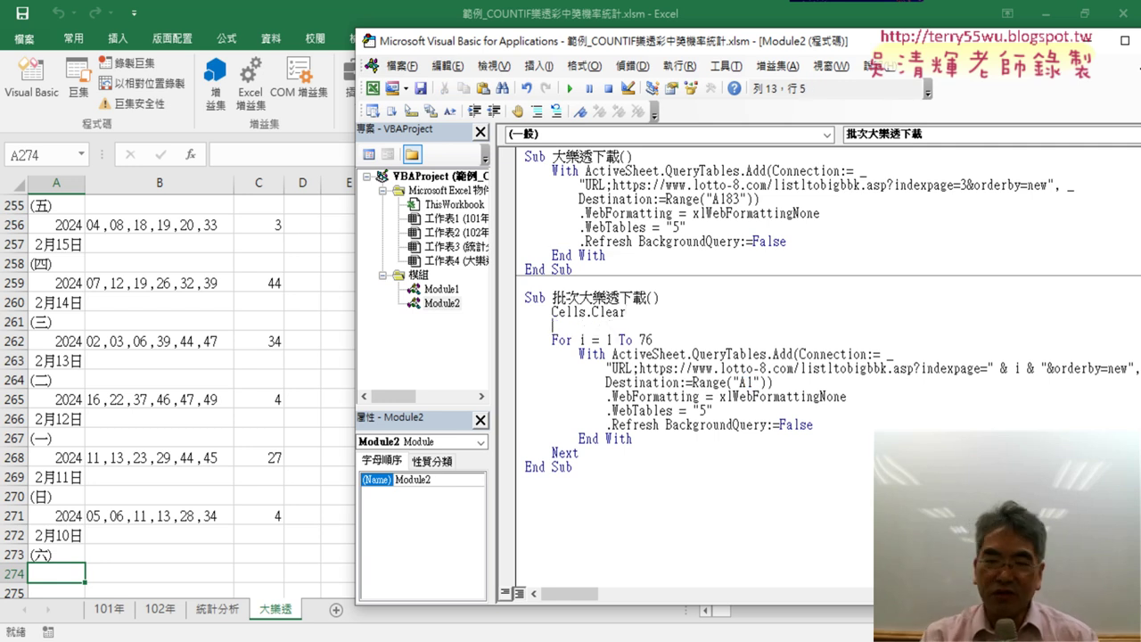
# - Add k = 1 and open a new line after End With inside the loop
pyautogui.write('k=')
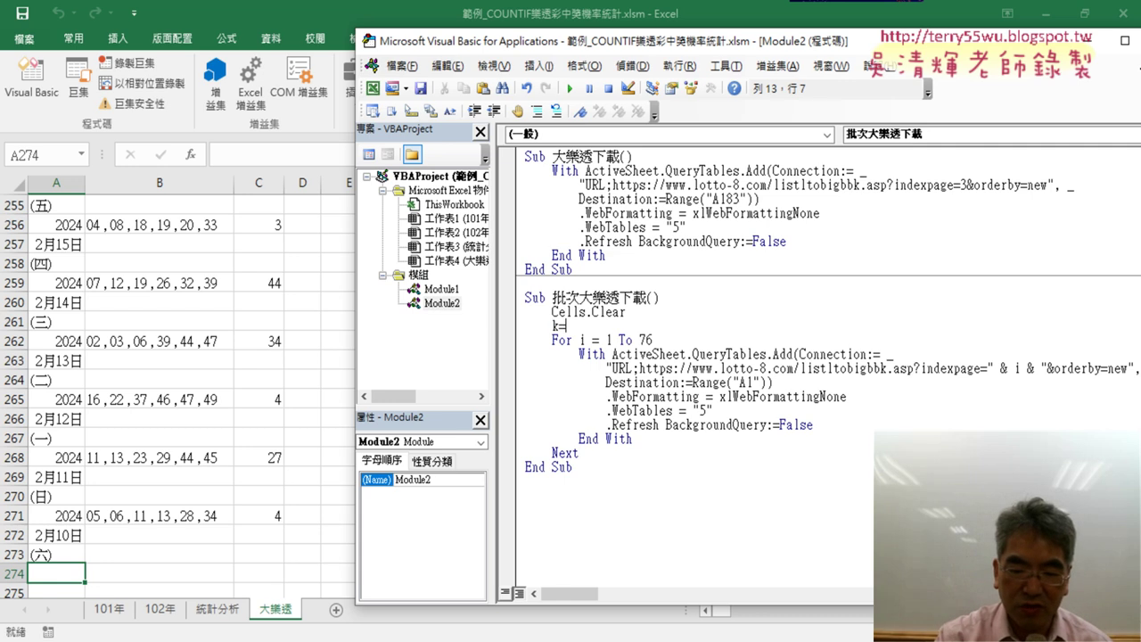
pyautogui.write('1')
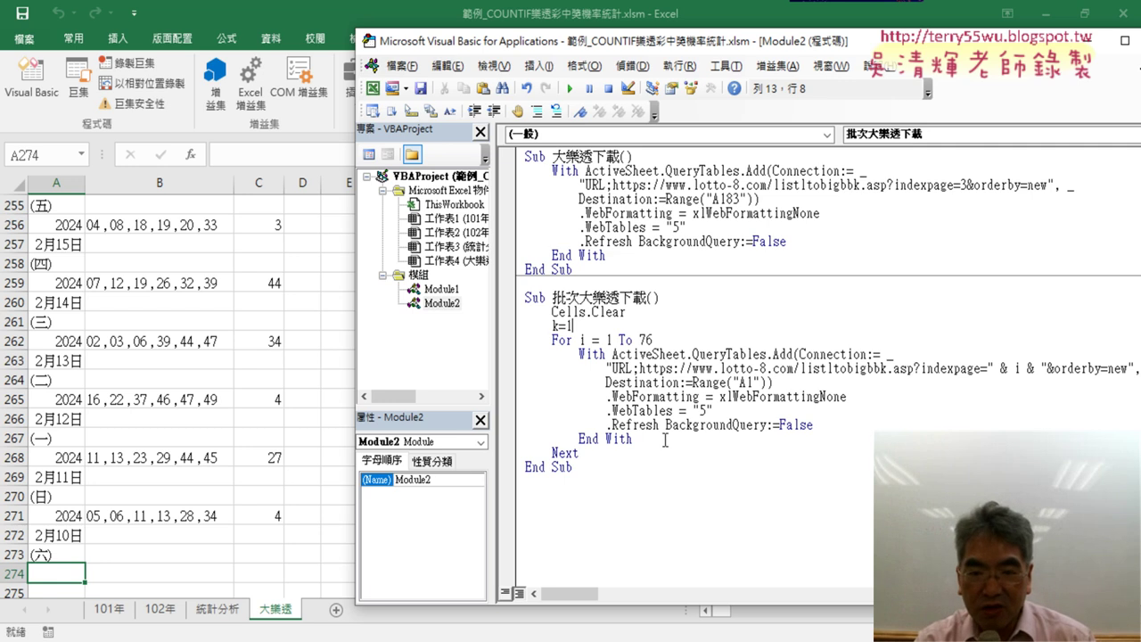
pyautogui.click(664, 438)
pyautogui.press('Return')
pyautogui.write('k=')
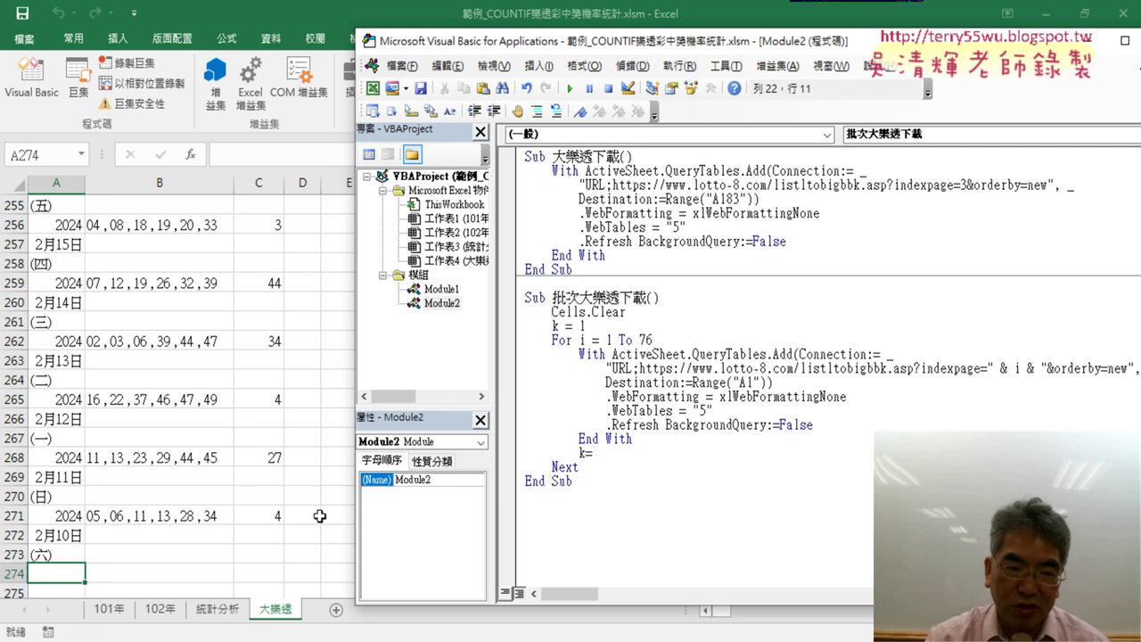
# - Check in the sheet how Ctrl+Down from A1 reaches column A's last filled cell
pyautogui.click(64, 497)
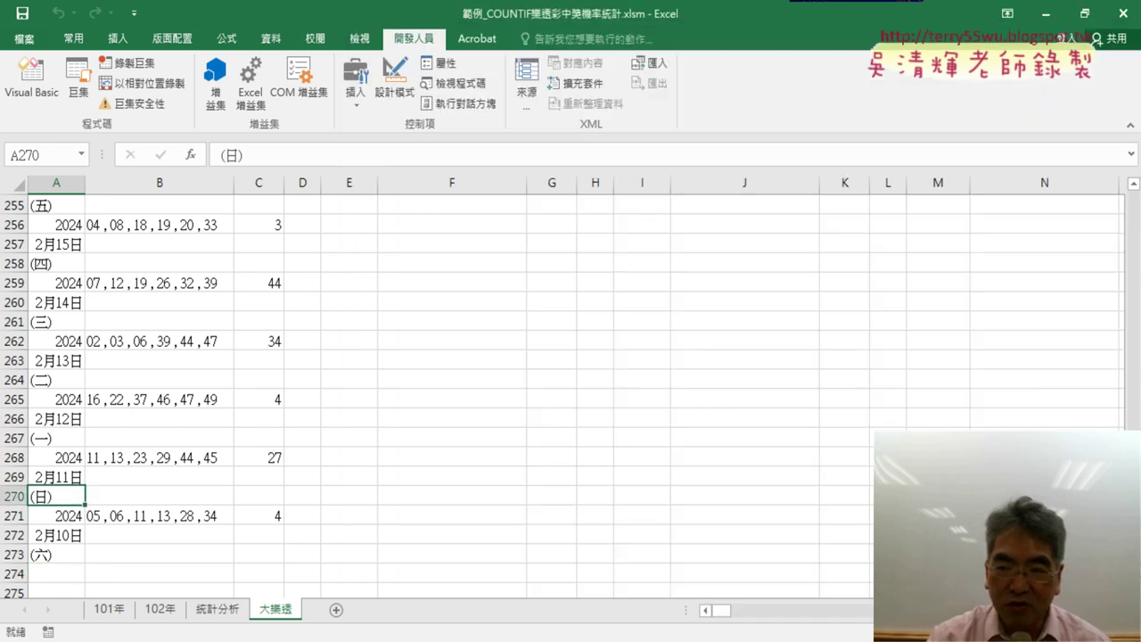
pyautogui.scroll(20, 678, 203)
pyautogui.scroll(7, 678, 204)
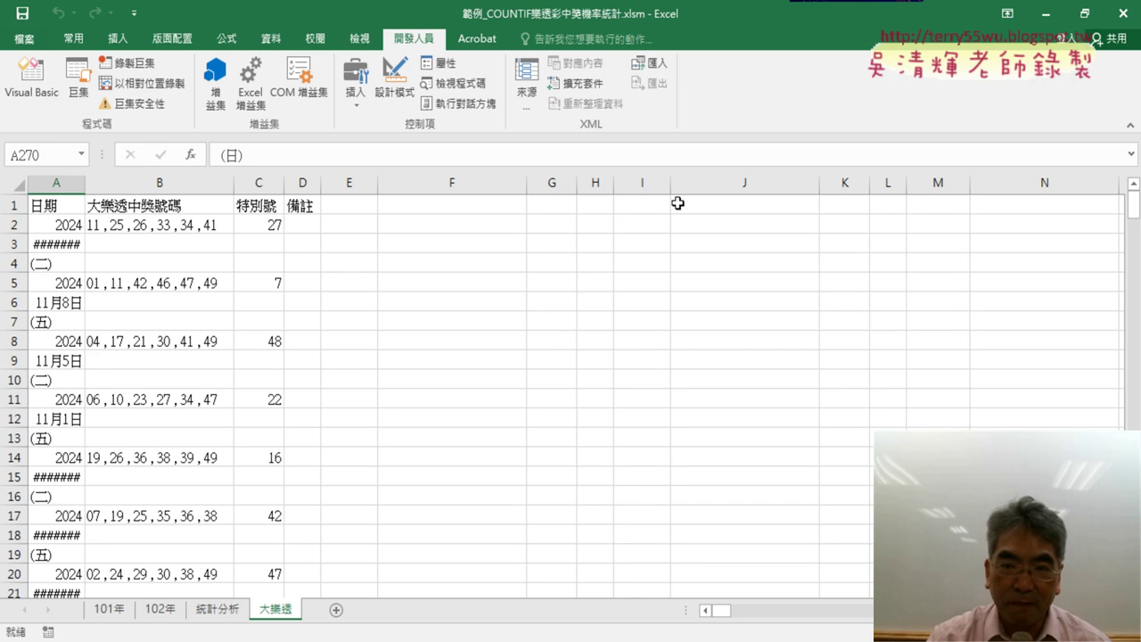
pyautogui.click(58, 206)
pyautogui.hotkey('ctrl', 'Down')
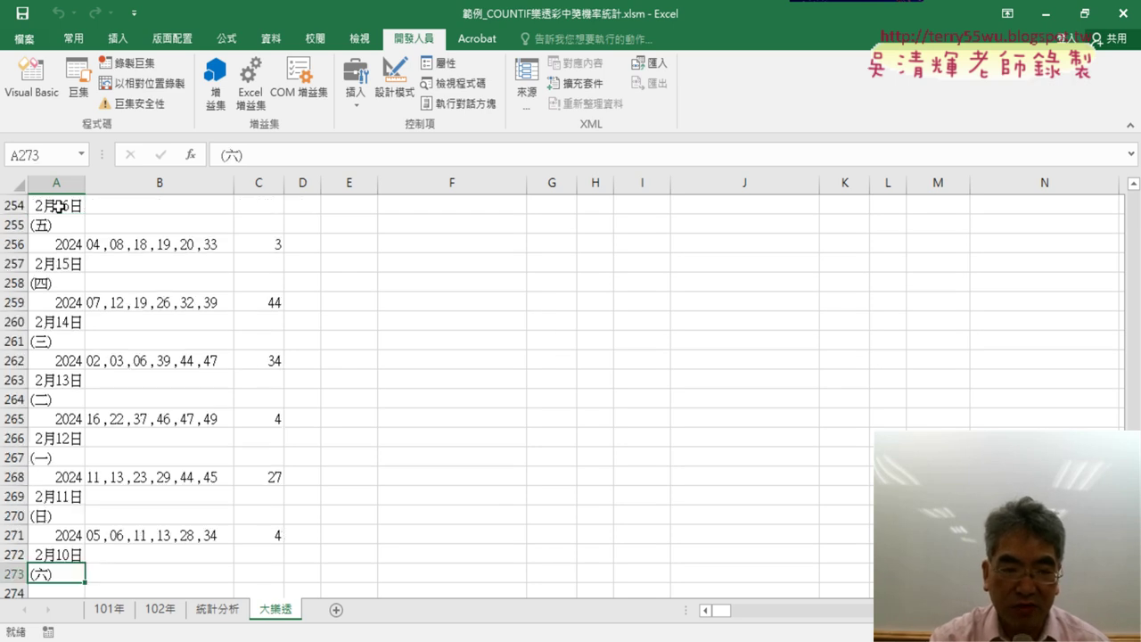
pyautogui.click(39, 100)
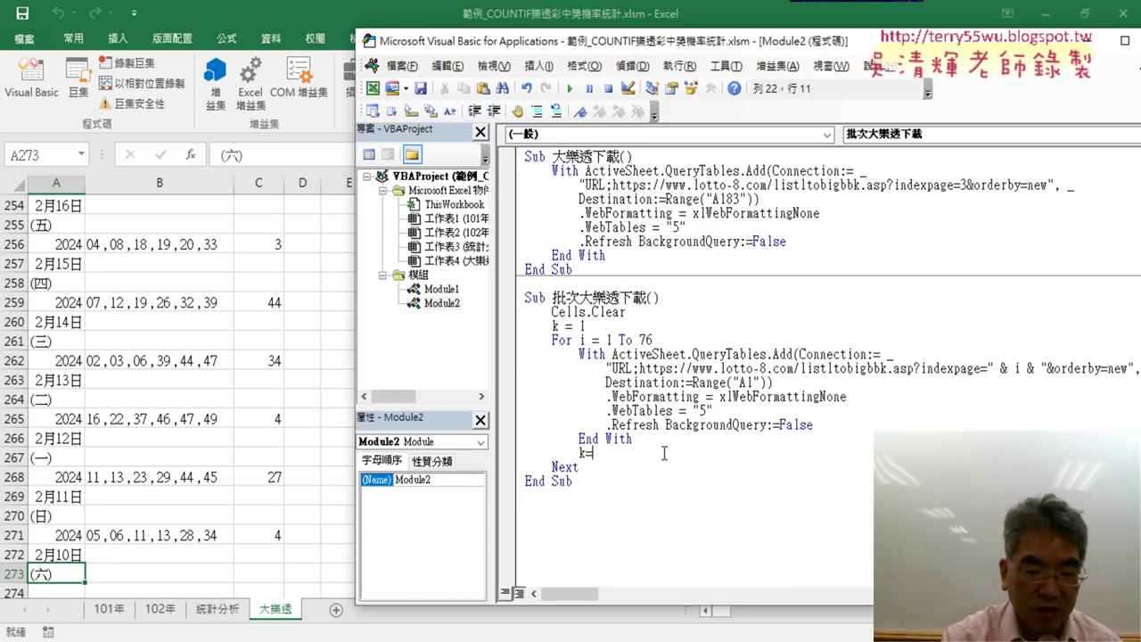
# - Write k = Range("A1").End(xlDown).Row + 1 on the new line below End With
pyautogui.write('ra')
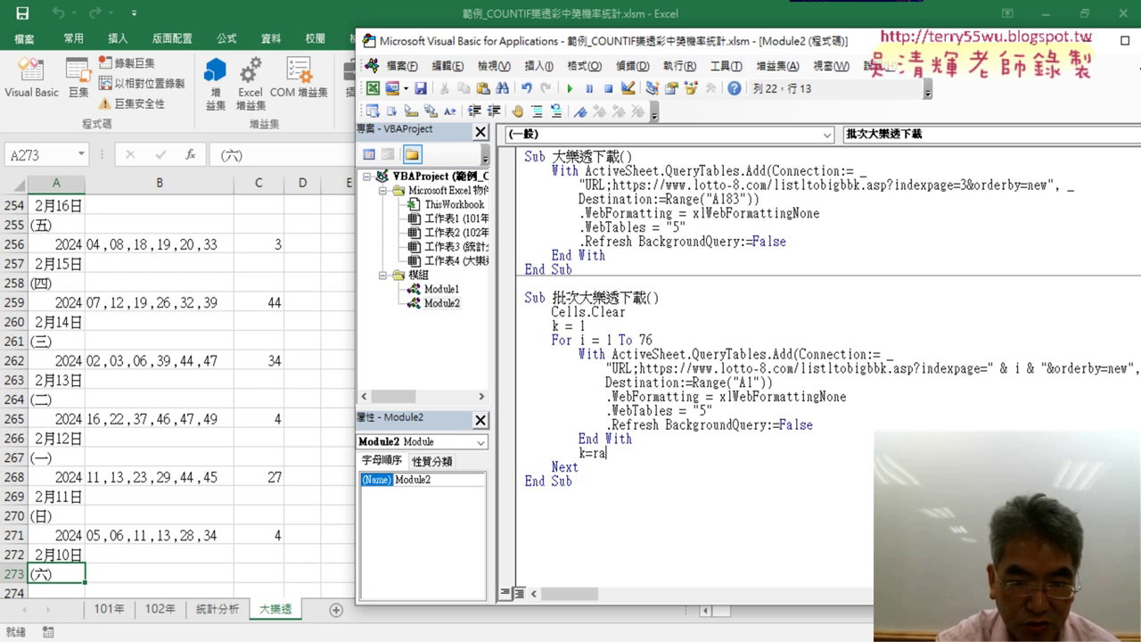
pyautogui.write('nge')
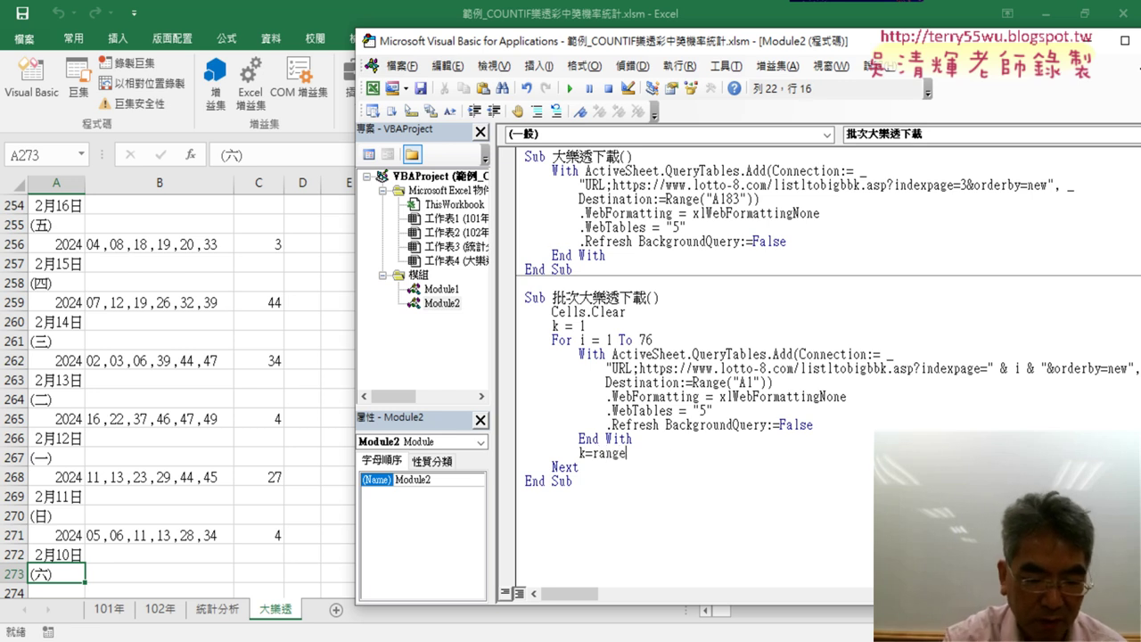
pyautogui.write('("')
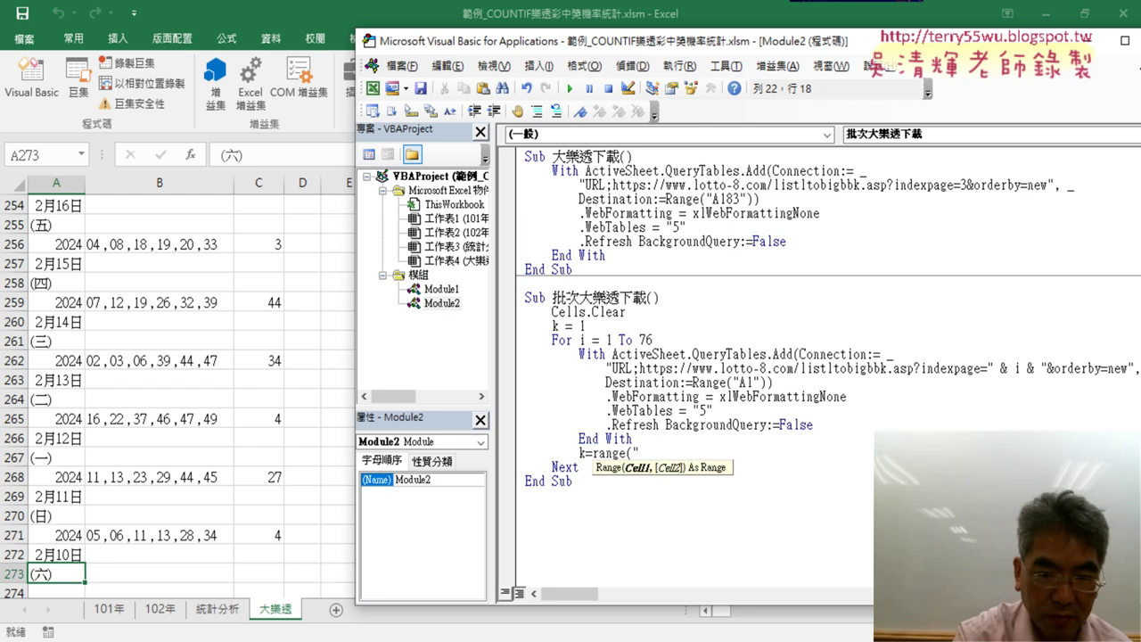
pyautogui.write('A1"')
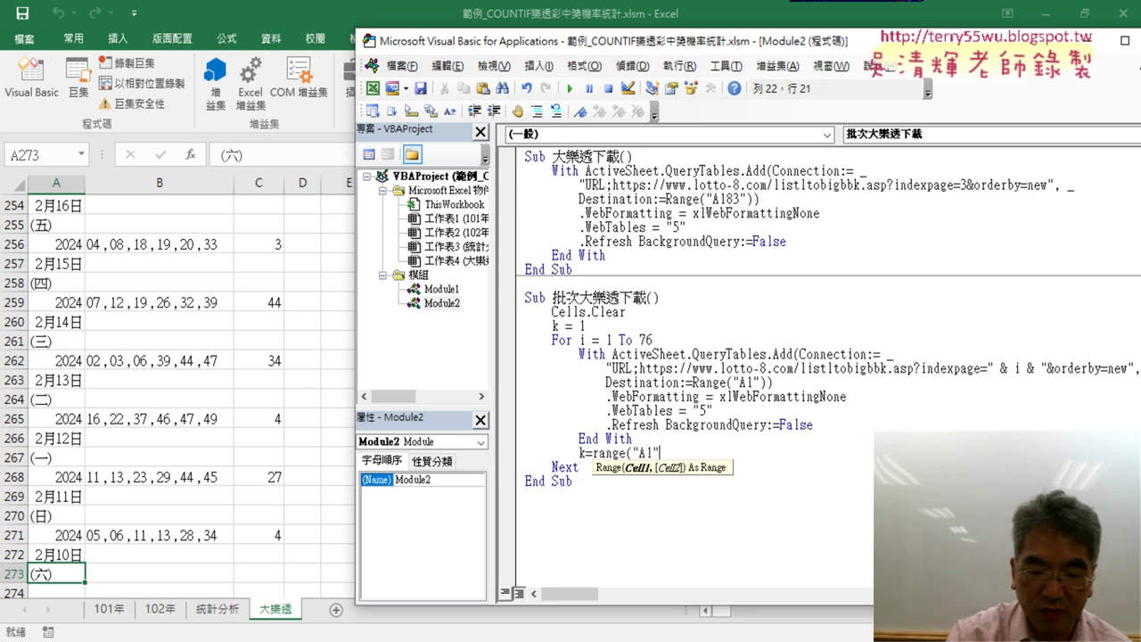
pyautogui.write(')')
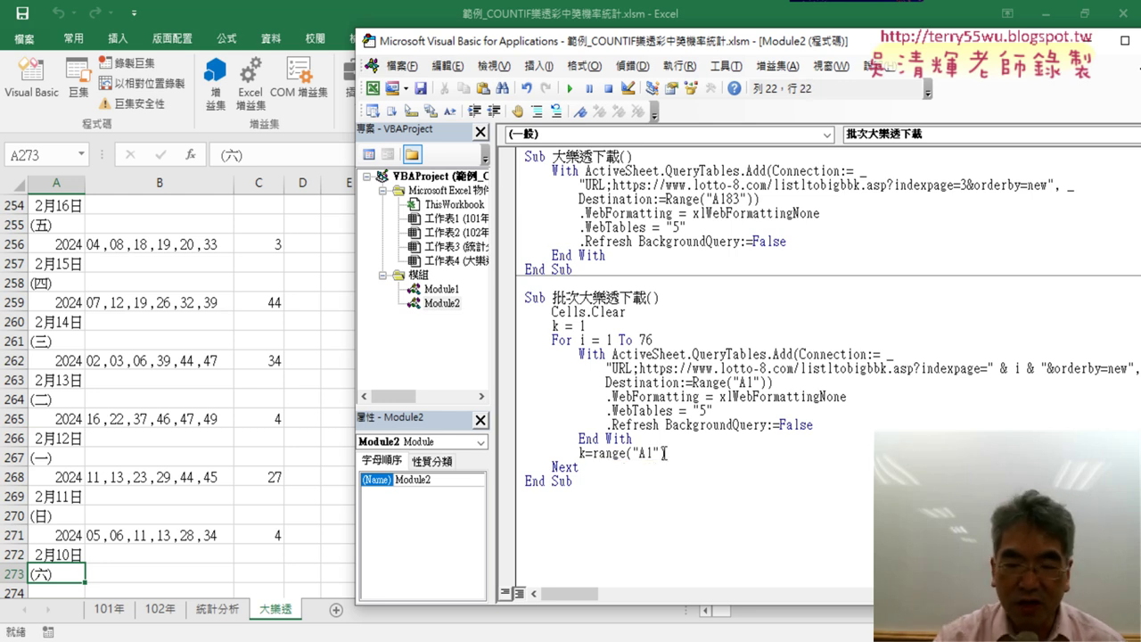
pyautogui.write('.')
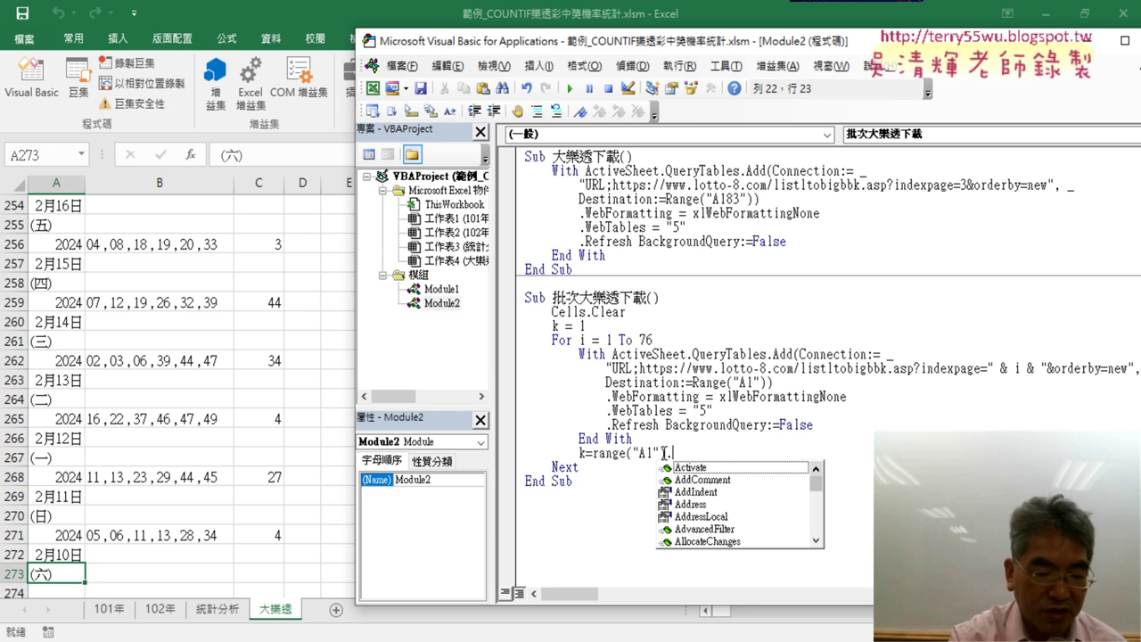
pyautogui.write('E')
pyautogui.write('n')
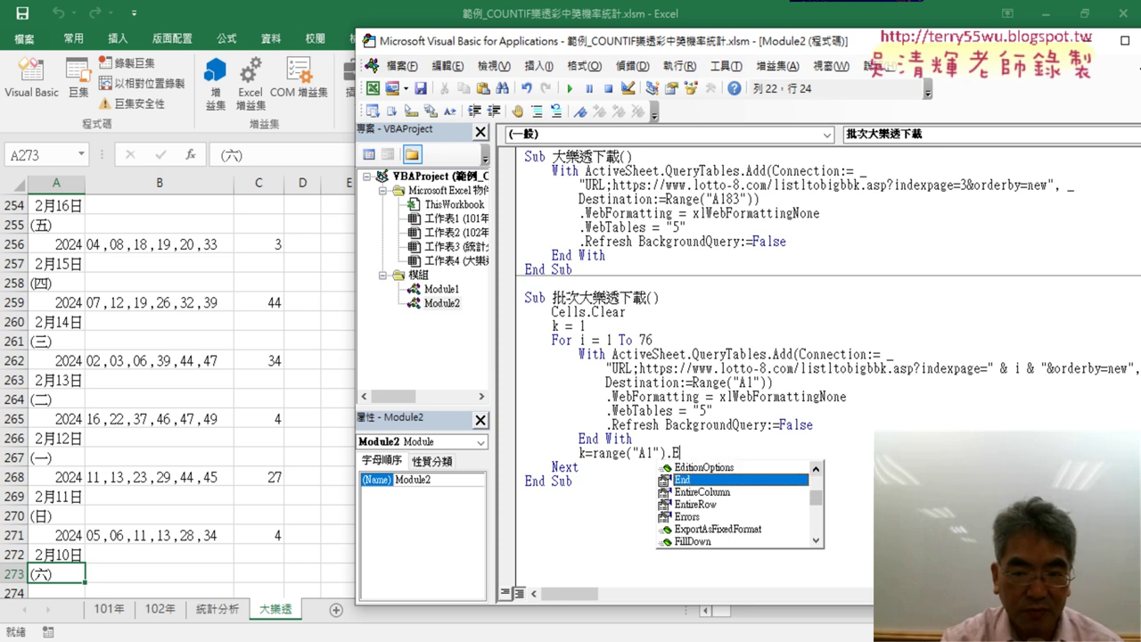
pyautogui.write('d ')
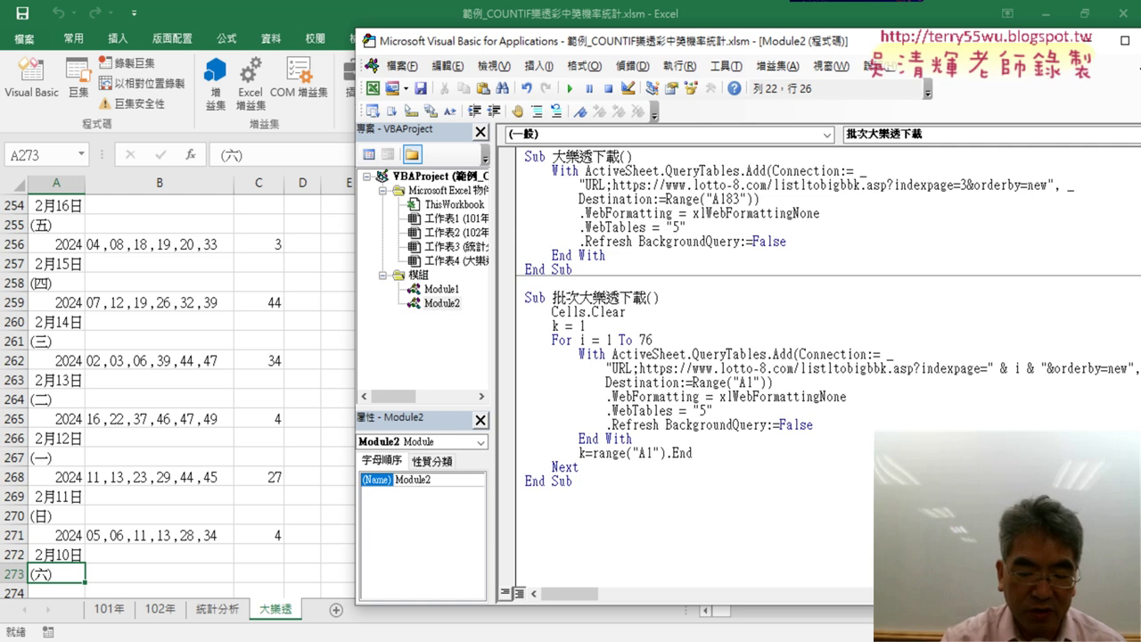
pyautogui.write('(')
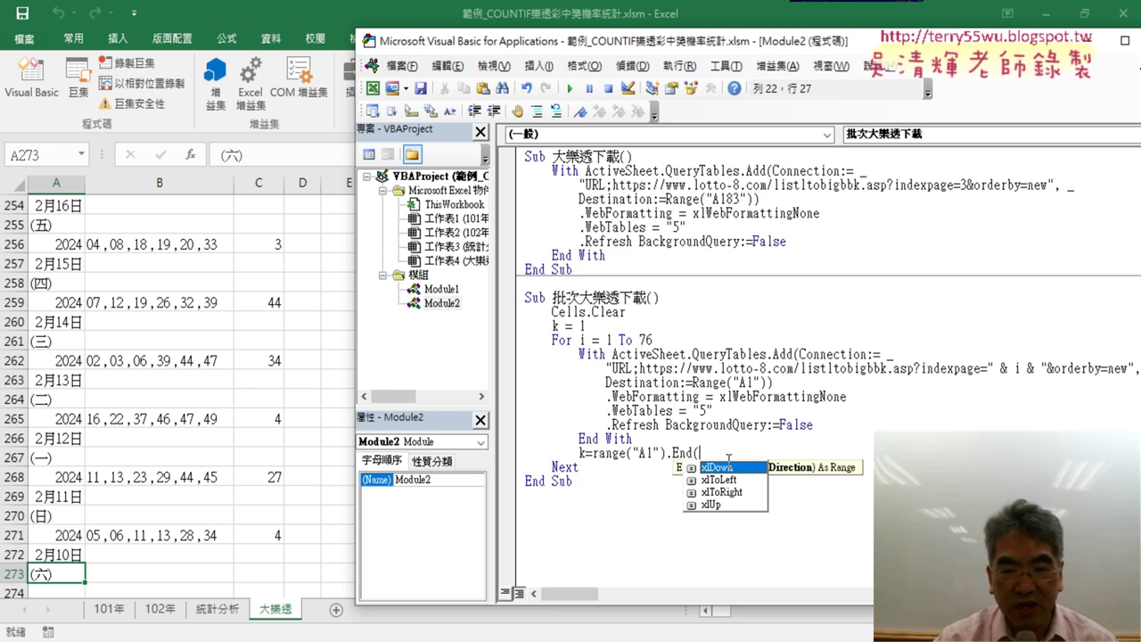
pyautogui.press('Tab')
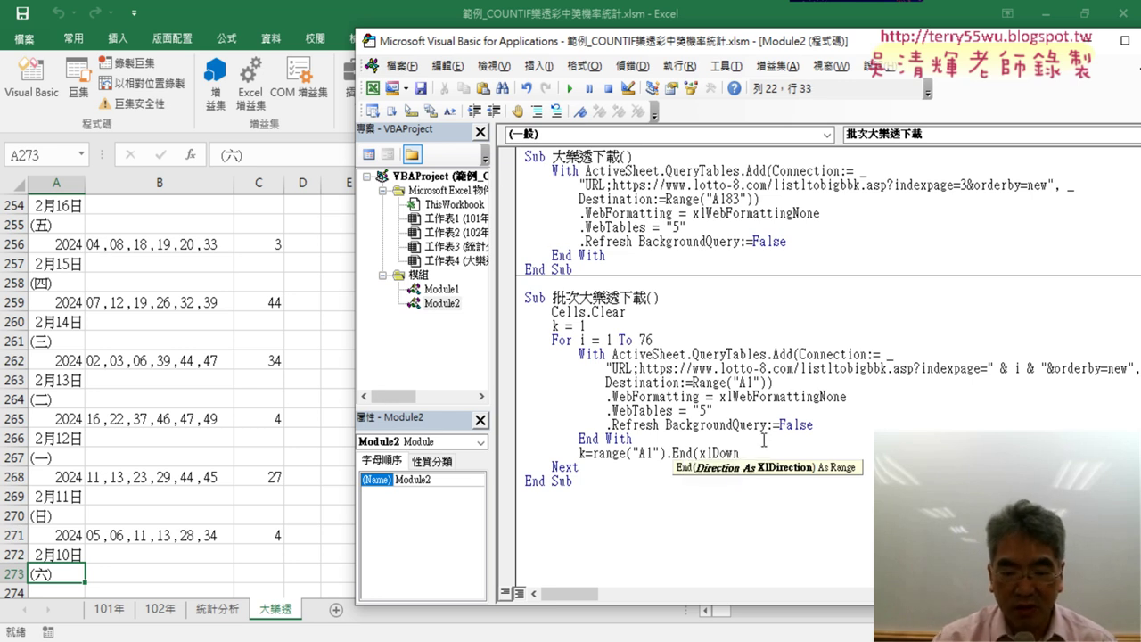
pyautogui.write(')')
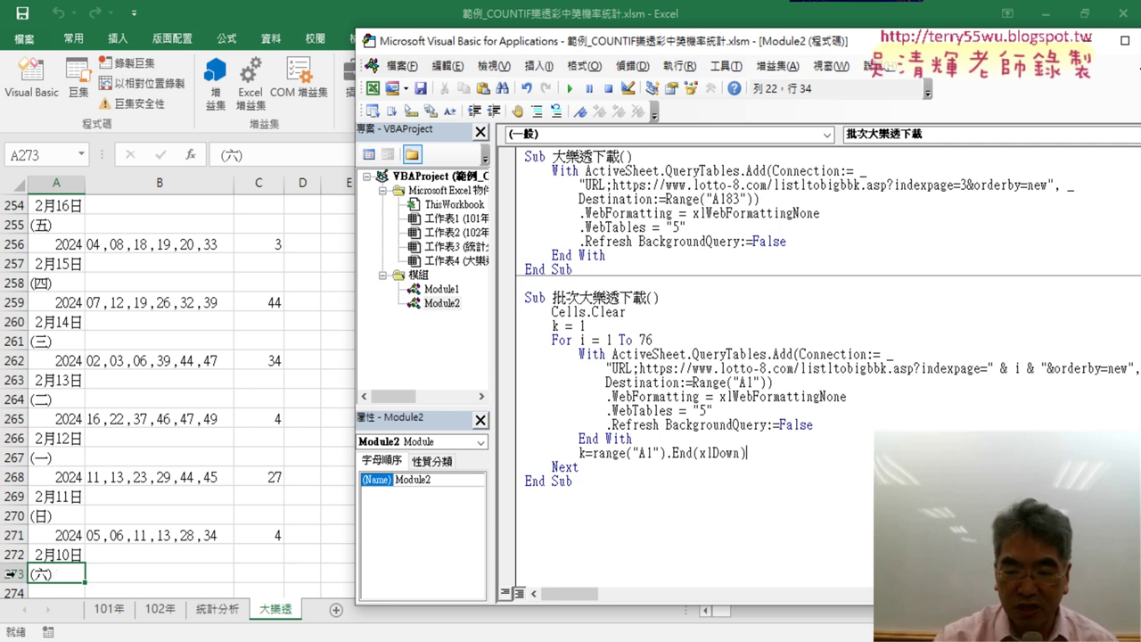
pyautogui.write('.ro')
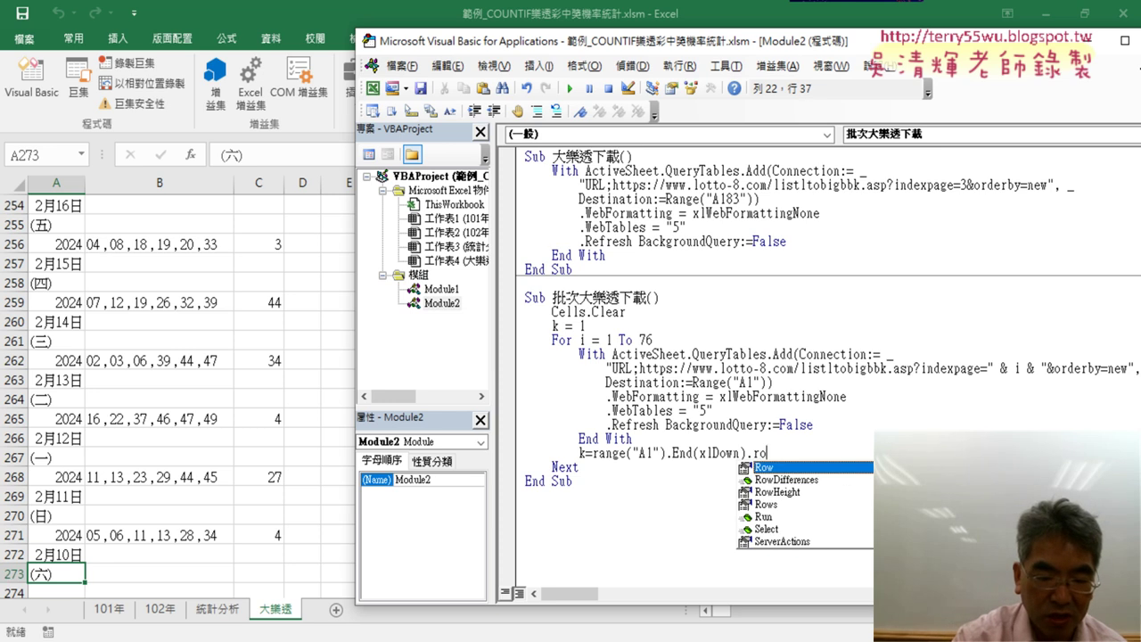
pyautogui.write('w')
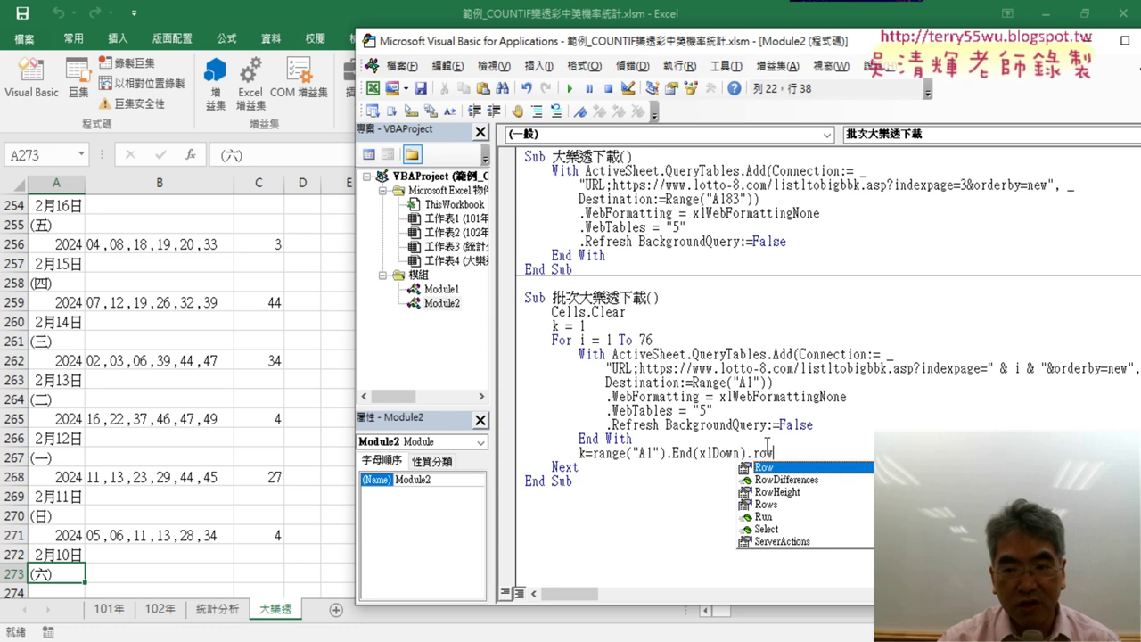
pyautogui.moveTo(774, 453); pyautogui.dragTo(745, 452)
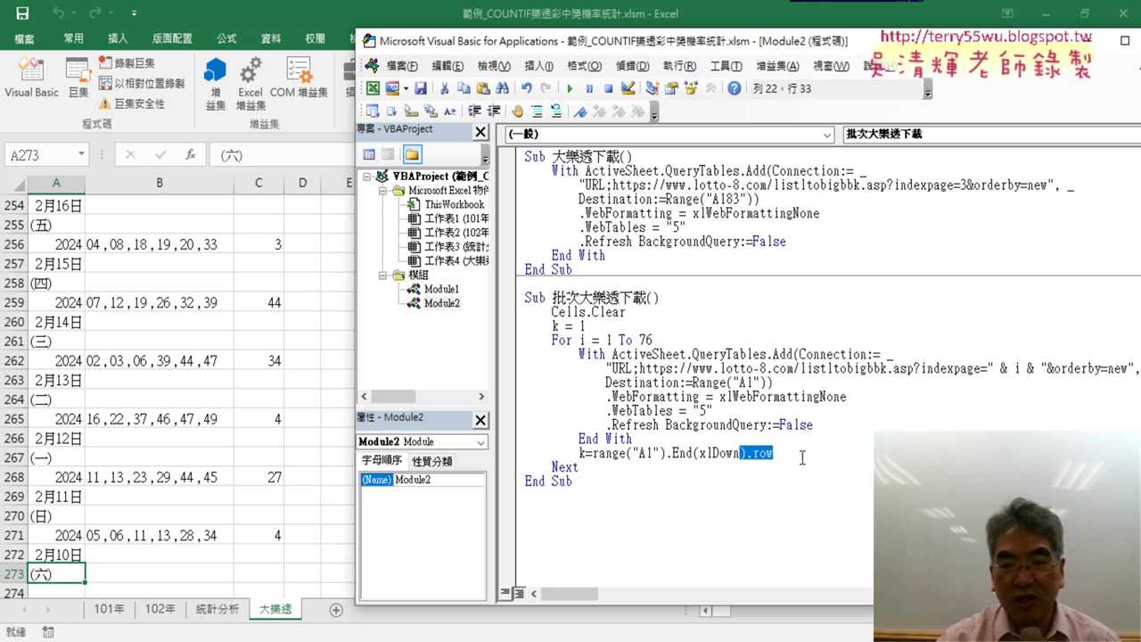
pyautogui.click(802, 458)
pyautogui.write('+1')
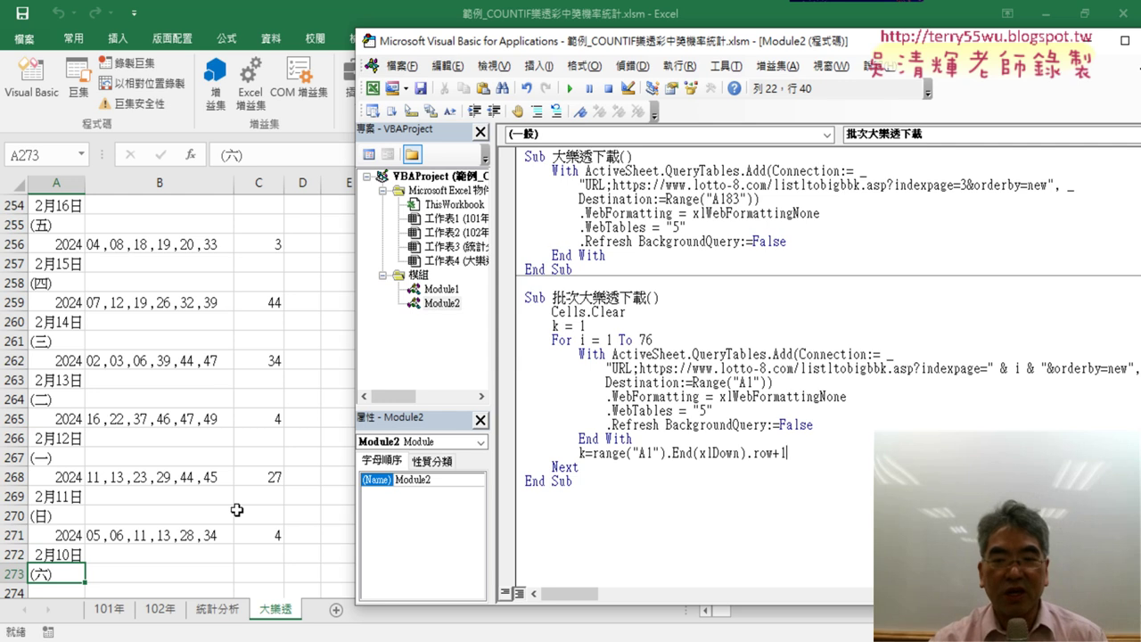
pyautogui.click(845, 392)
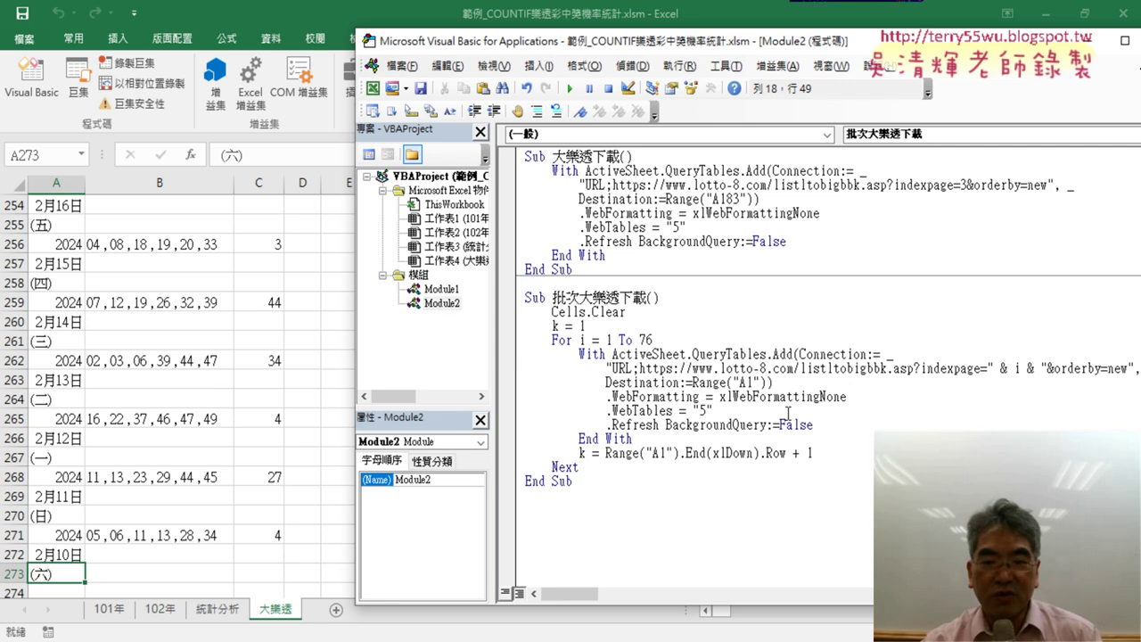
pyautogui.moveTo(605, 453); pyautogui.dragTo(816, 452)
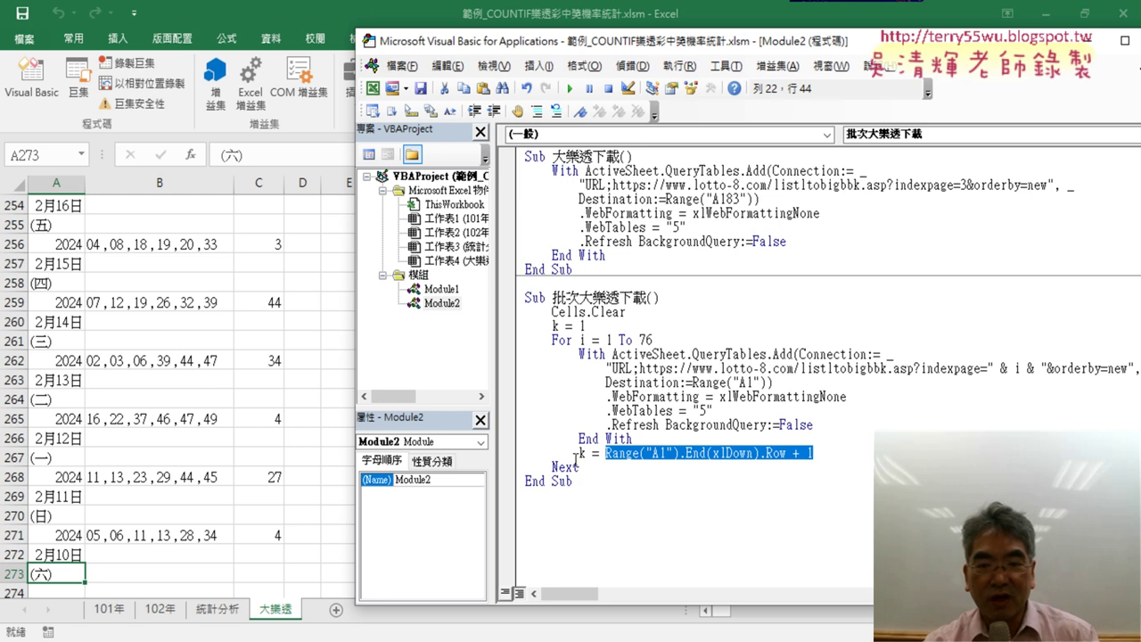
pyautogui.moveTo(745, 382); pyautogui.dragTo(755, 382)
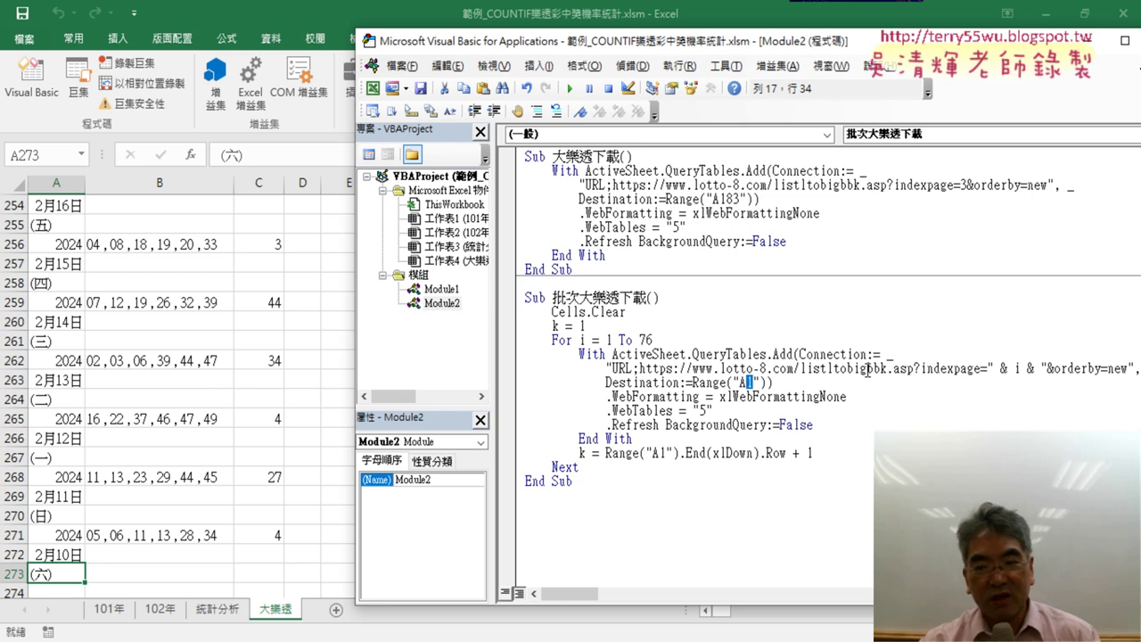
# - Change the download destination from Range("A1") to Range("A" & k)
pyautogui.press('BackSpace')
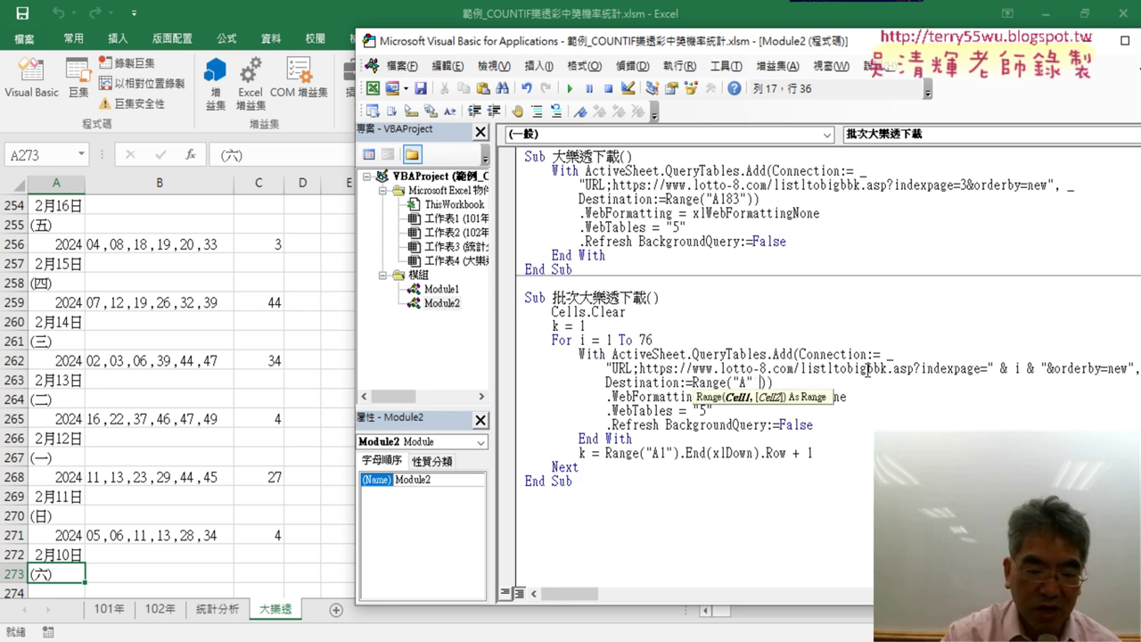
pyautogui.write('& ')
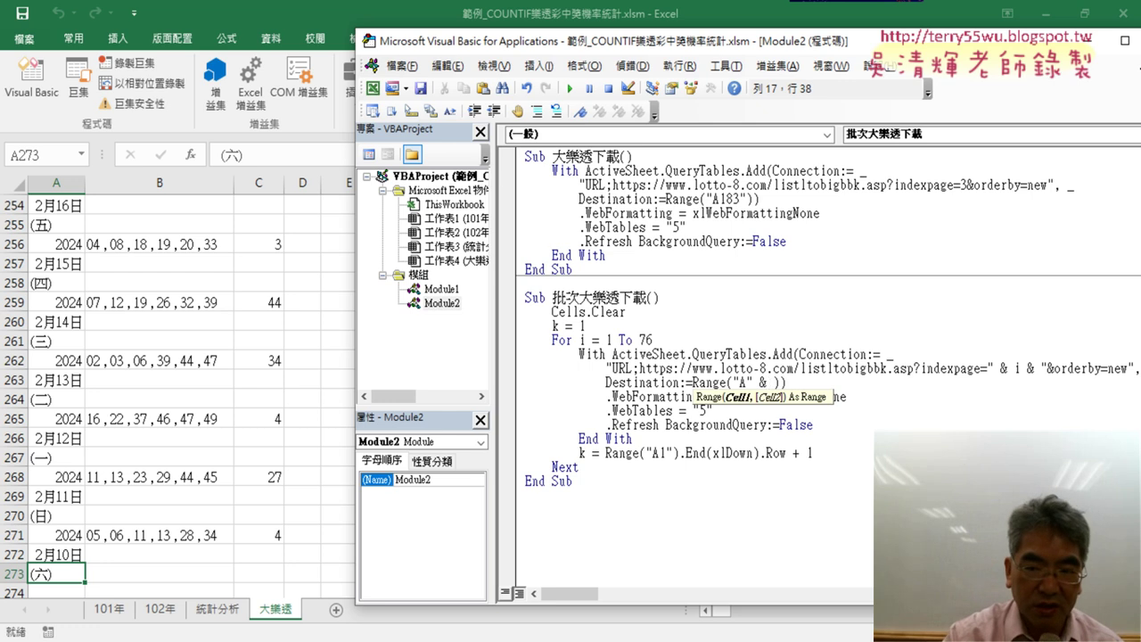
pyautogui.write('k')
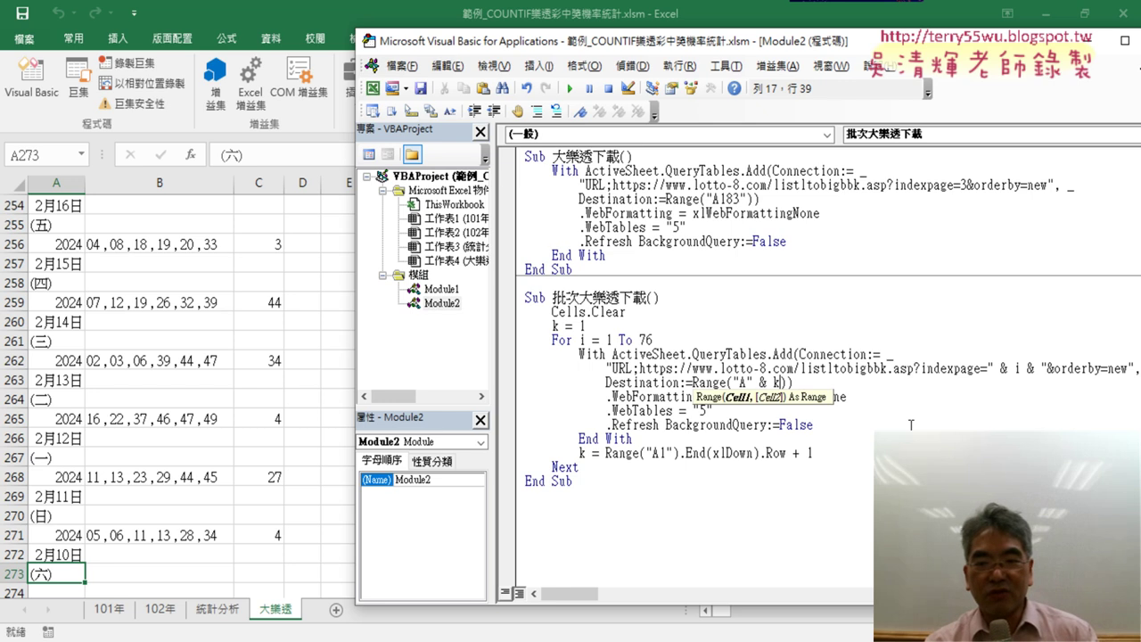
pyautogui.click(813, 453)
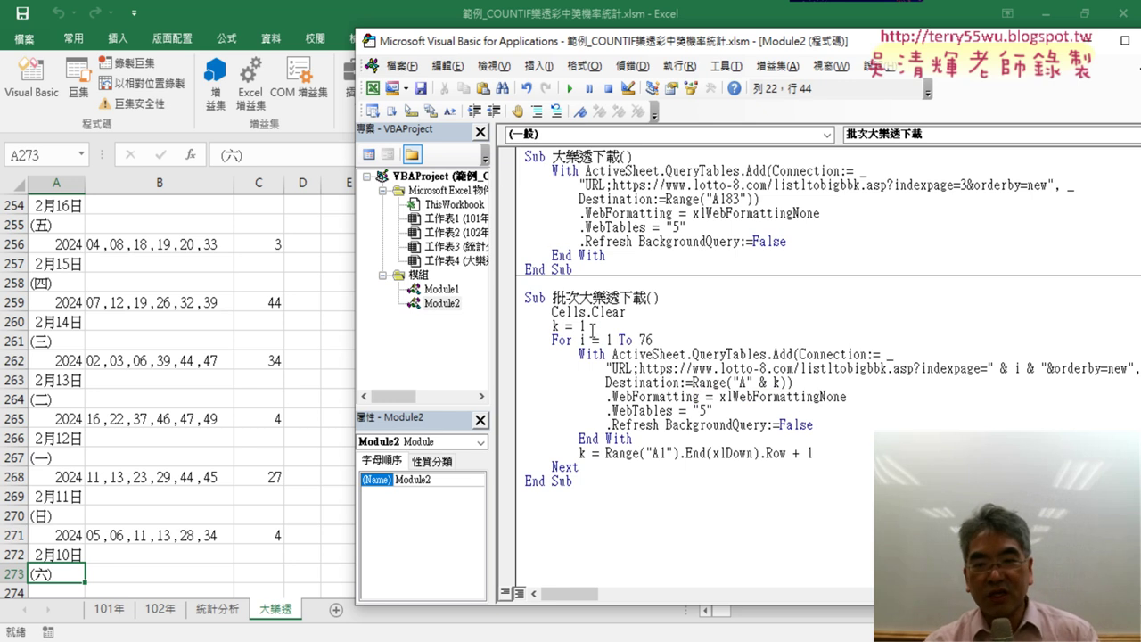
# - Review k = 1, the A & k destination and the +1 offset, then run 批次大樂透下載
pyautogui.moveTo(592, 329); pyautogui.dragTo(580, 327)
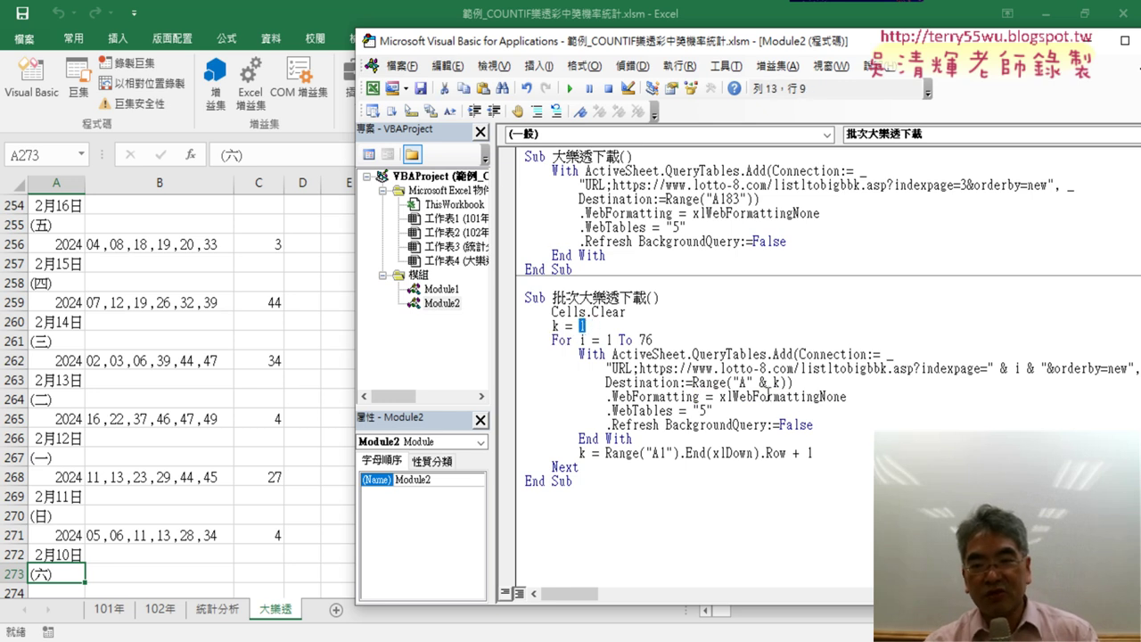
pyautogui.moveTo(782, 381); pyautogui.dragTo(733, 381)
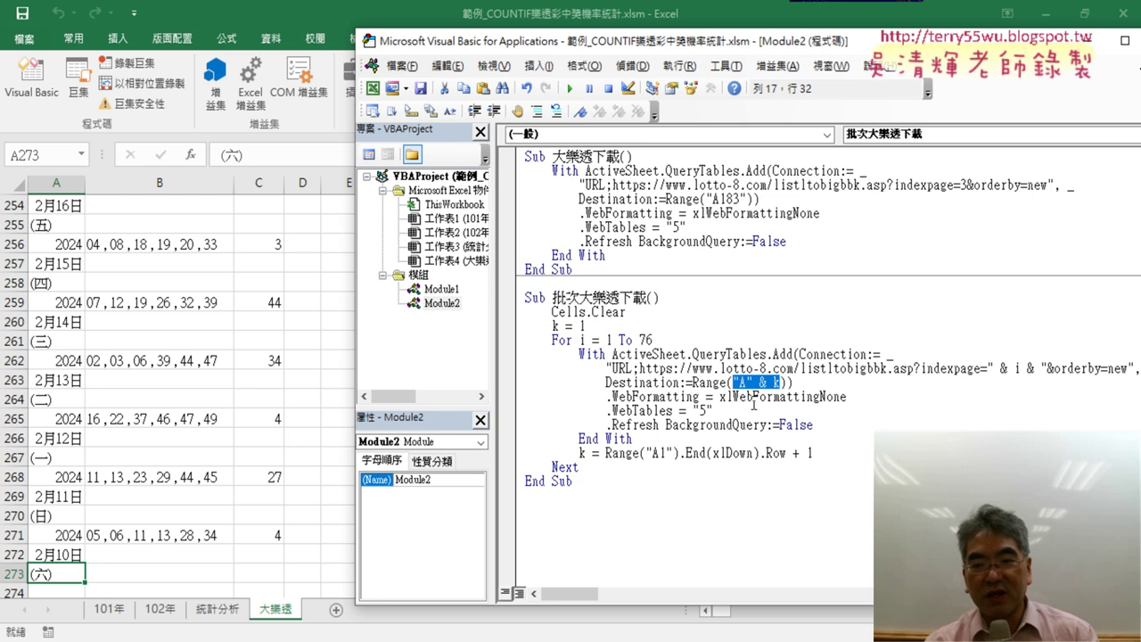
pyautogui.moveTo(824, 453); pyautogui.dragTo(788, 454)
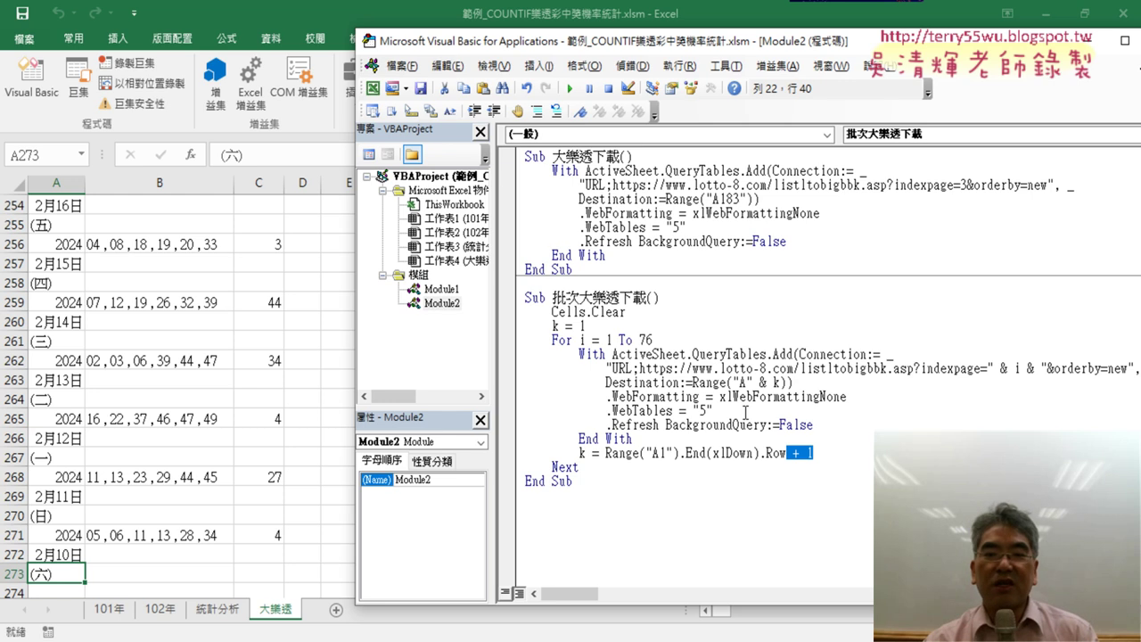
pyautogui.click(651, 410)
pyautogui.click(570, 89)
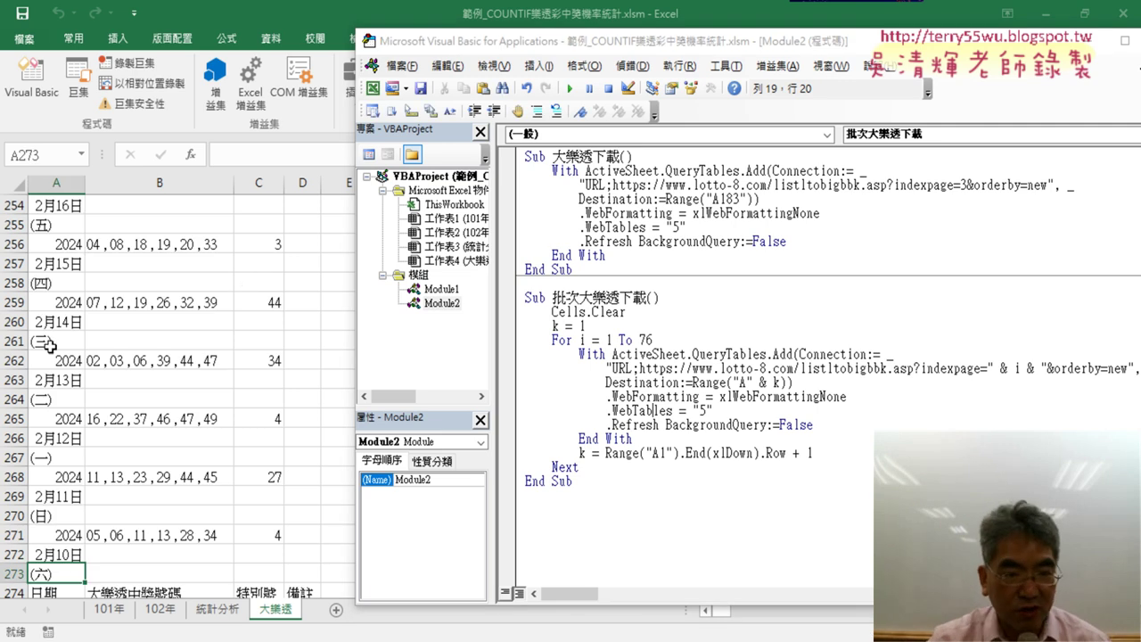
# - Scroll through the stacked draws, checking the repeated heading row at 274
pyautogui.click(67, 322)
pyautogui.scroll(-4, 69, 323)
pyautogui.scroll(-4, 69, 323)
pyautogui.scroll(2, 54, 307)
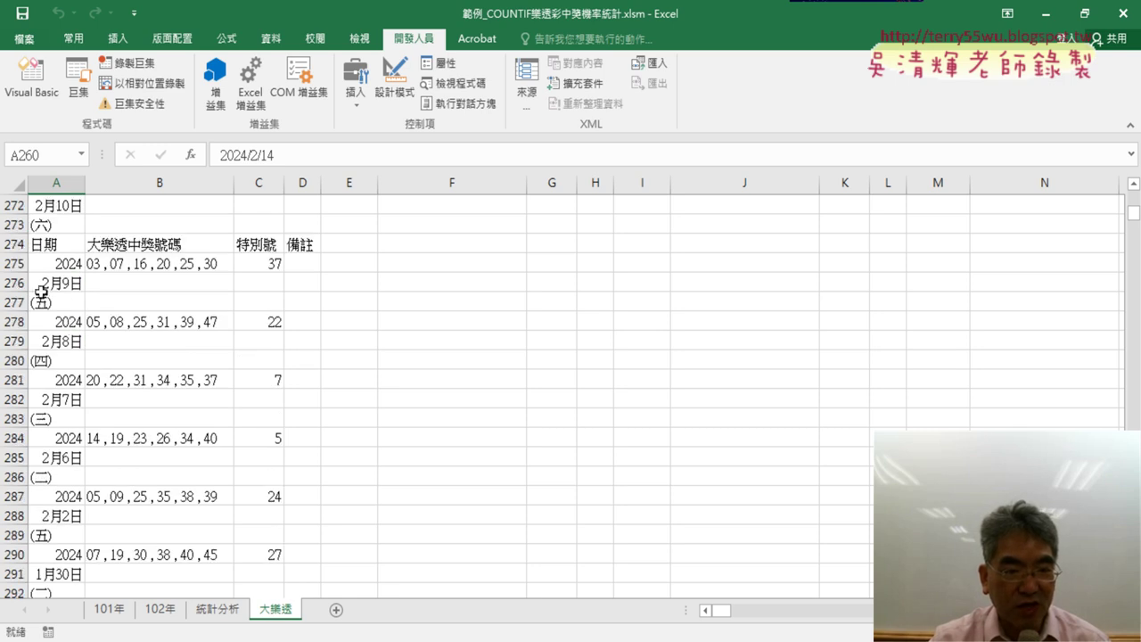
pyautogui.click(11, 244)
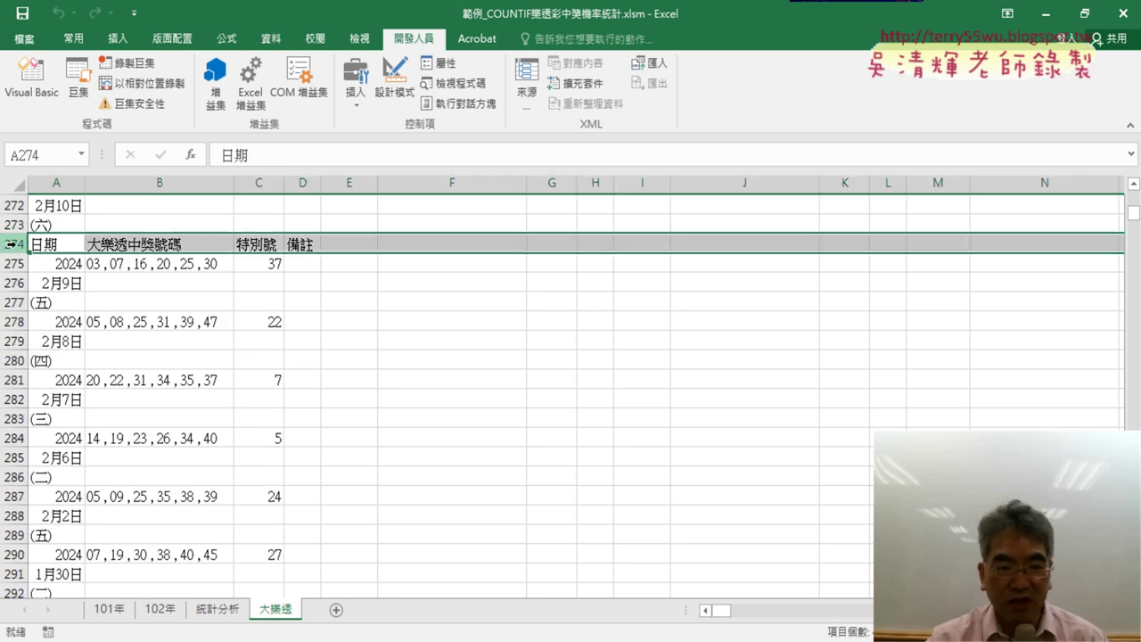
pyautogui.scroll(-4, 11, 244)
pyautogui.scroll(-4, 10, 243)
pyautogui.scroll(-8, 11, 243)
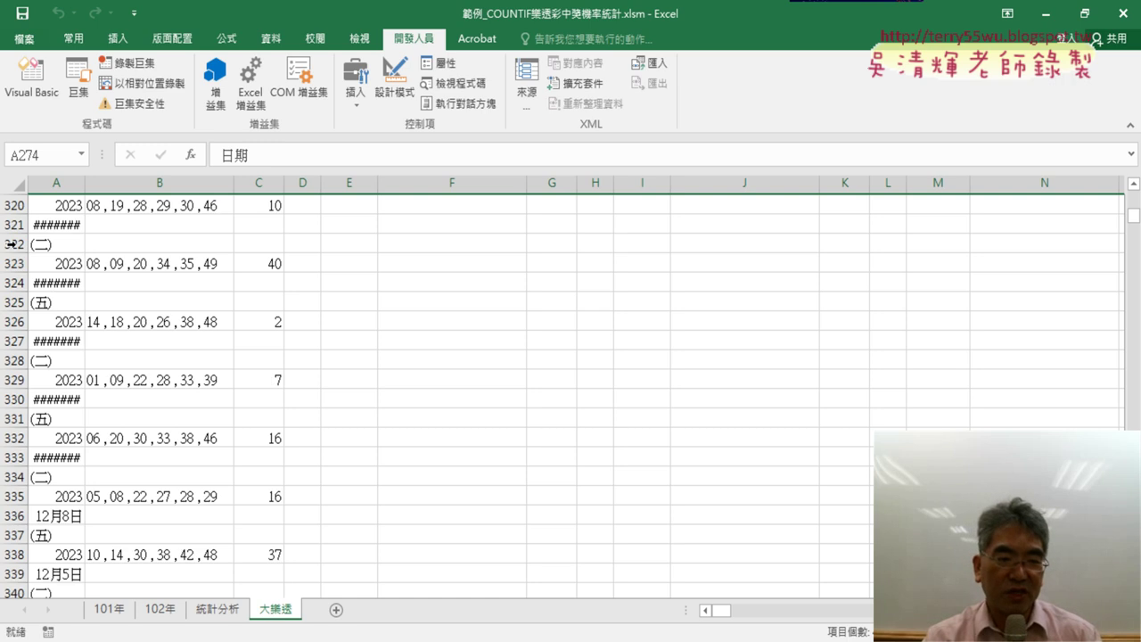
pyautogui.scroll(-8, 11, 244)
pyautogui.scroll(-6, 10, 244)
pyautogui.scroll(-5, 231, 321)
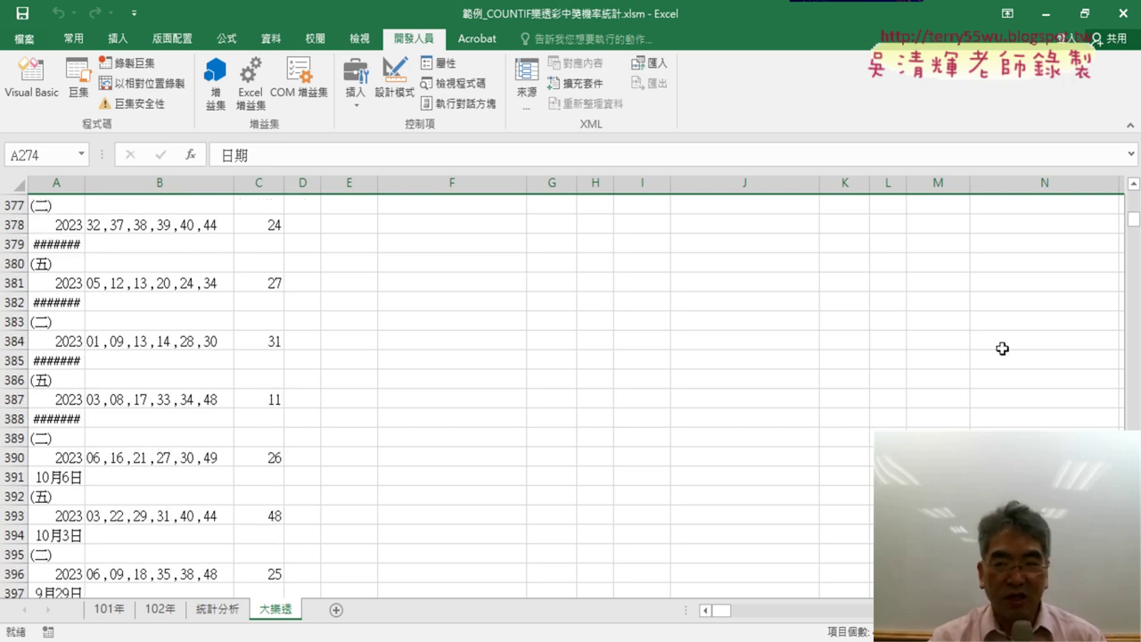
pyautogui.moveTo(1137, 242); pyautogui.dragTo(1137, 246)
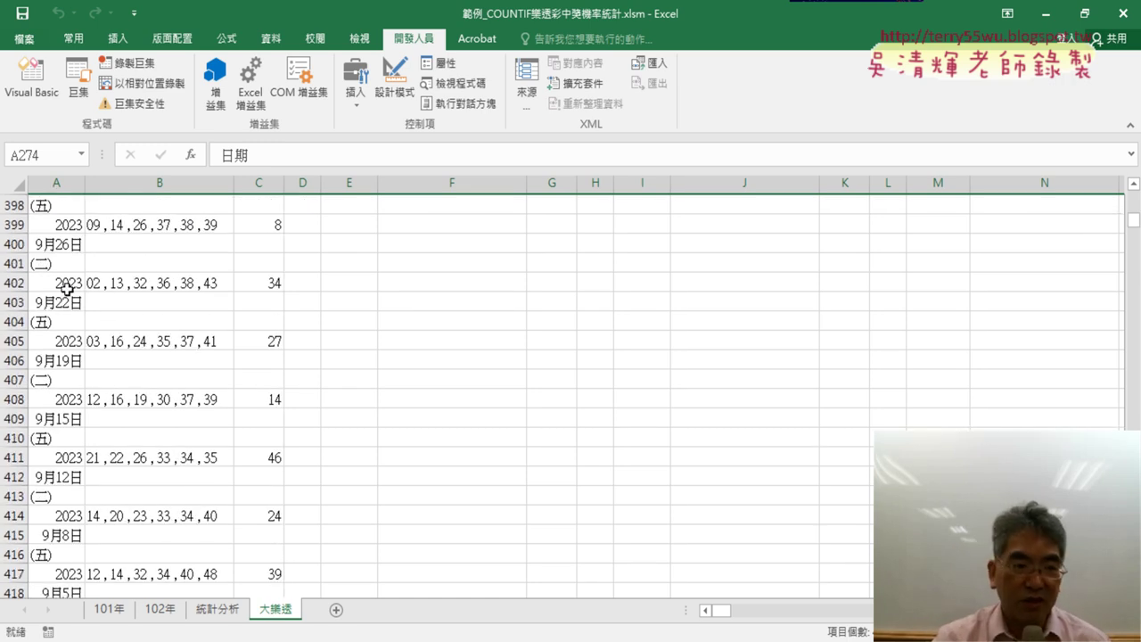
# - Jump to column A's last row and select the final draw's cells A6860:A6862
pyautogui.click(67, 285)
pyautogui.hotkey('ctrl', 'Down')
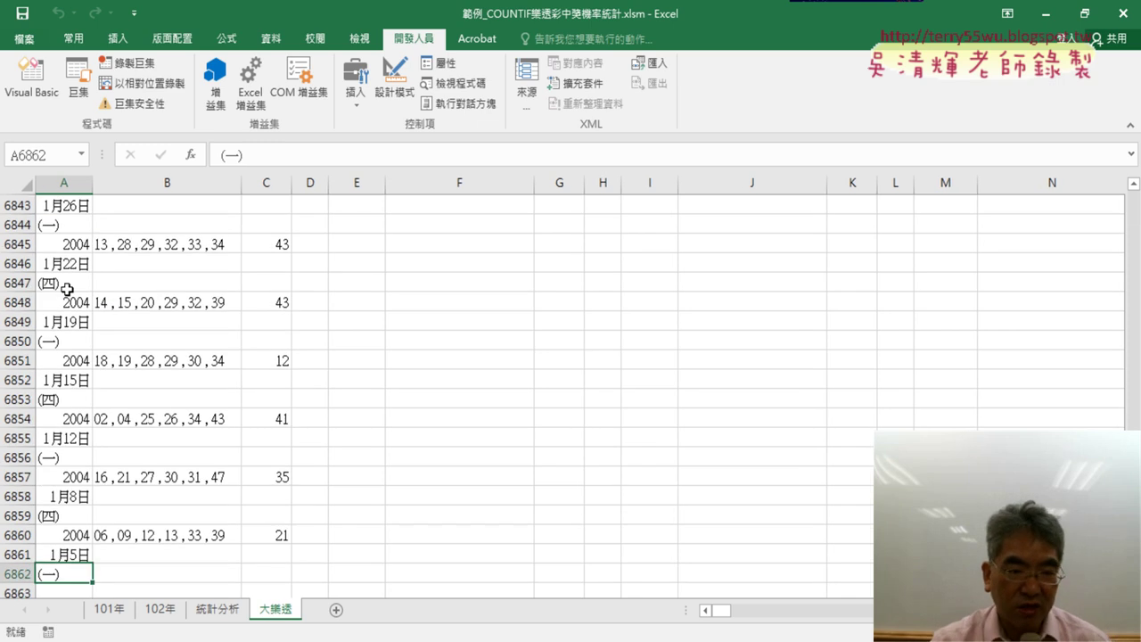
pyautogui.scroll(-1, 67, 290)
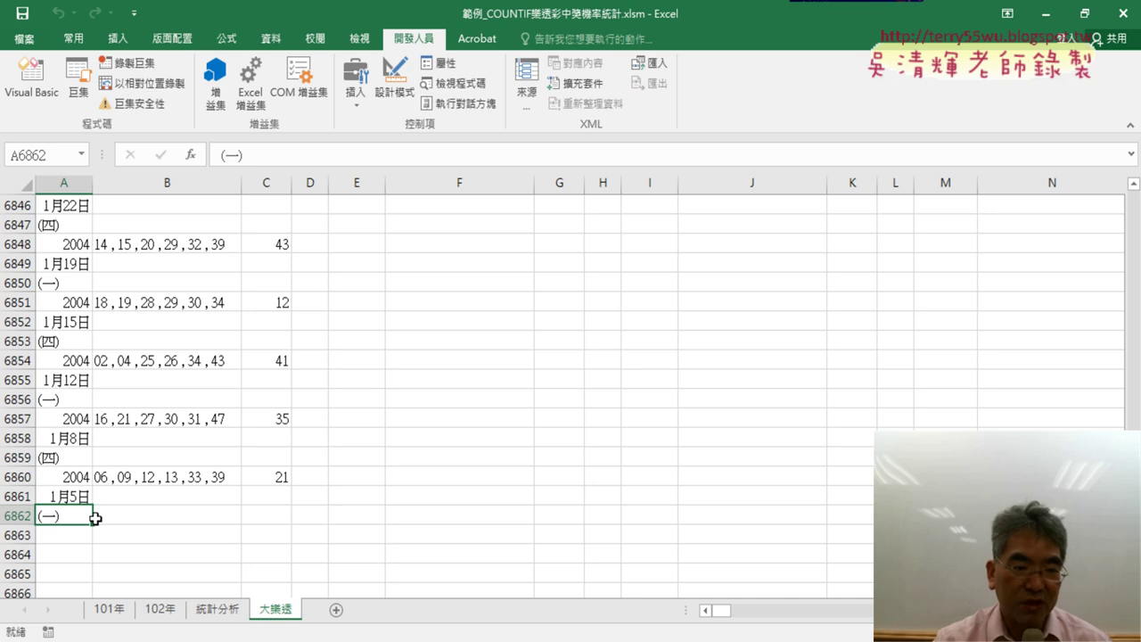
pyautogui.click(70, 479)
pyautogui.moveTo(69, 479); pyautogui.dragTo(71, 510)
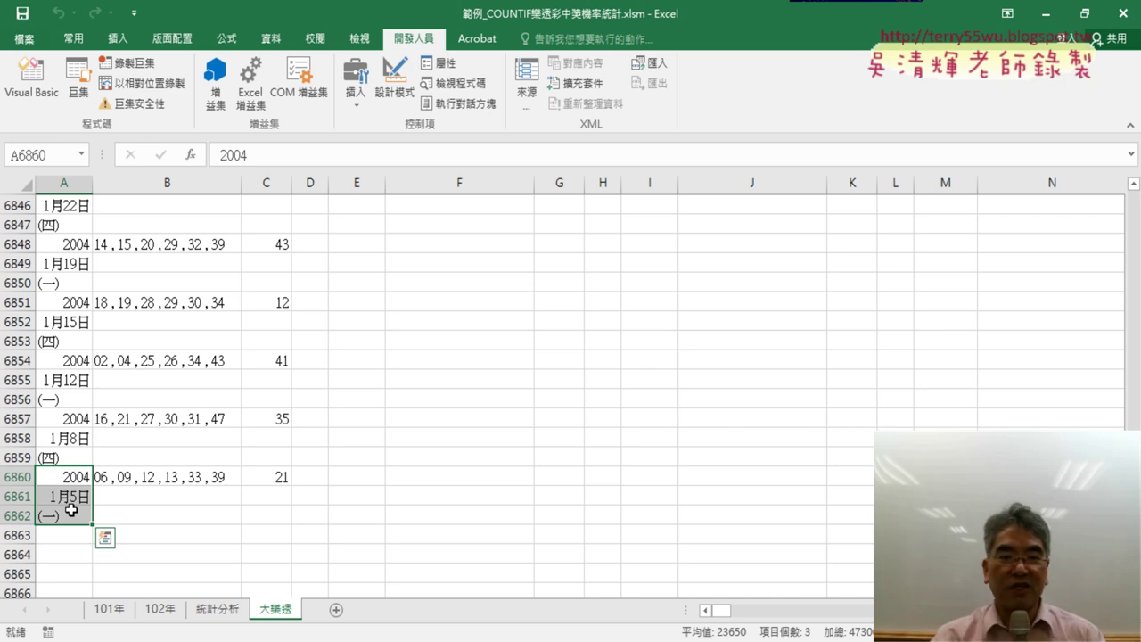
pyautogui.click(31, 82)
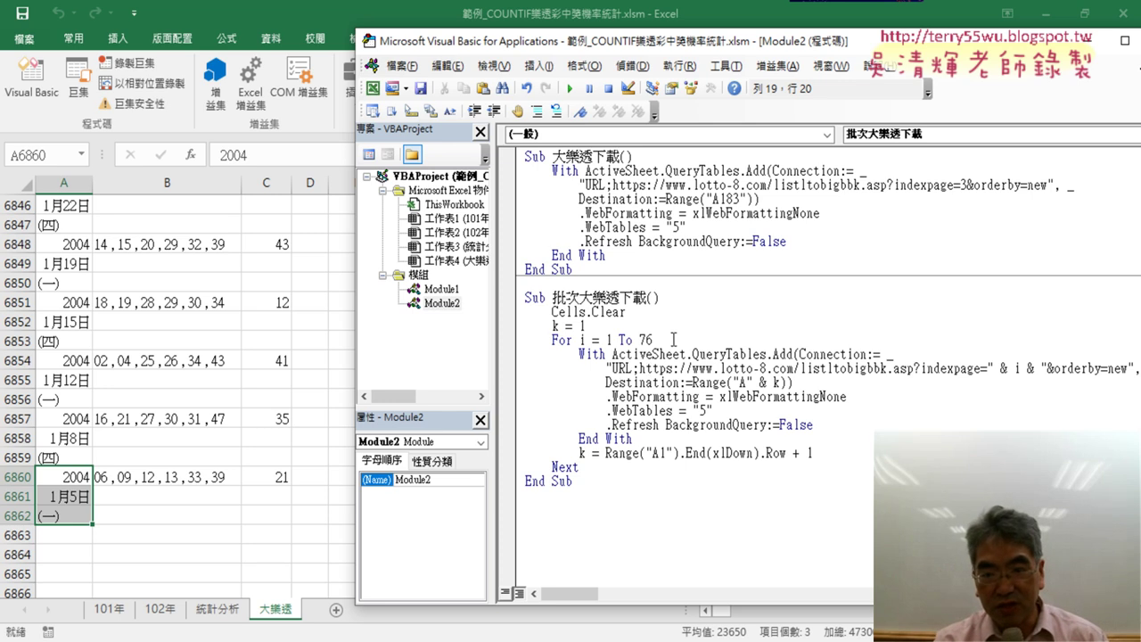
# - Highlight the For i = 1 To 76 and k = 1 lines, then switch to Chrome
pyautogui.moveTo(673, 339); pyautogui.dragTo(513, 345)
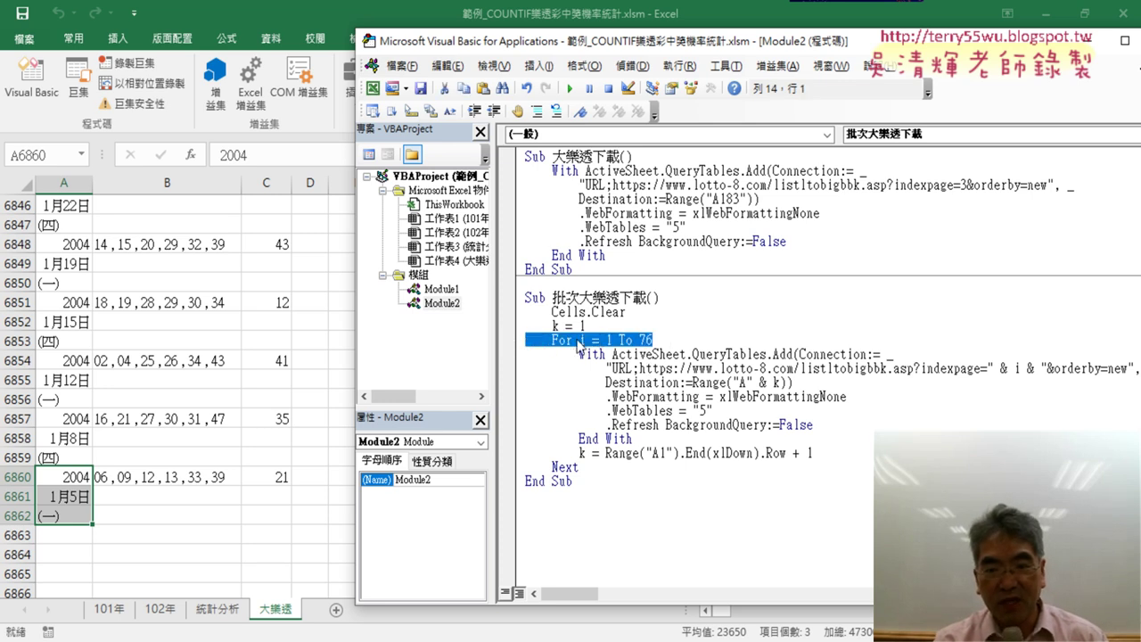
pyautogui.moveTo(592, 326); pyautogui.dragTo(521, 331)
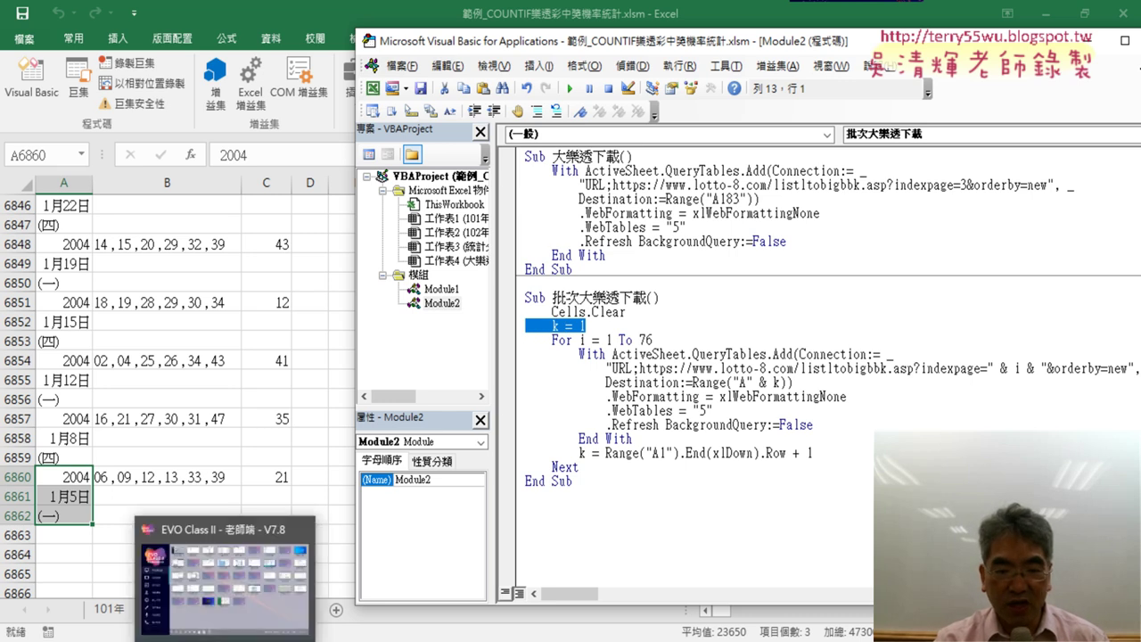
pyautogui.click(214, 579)
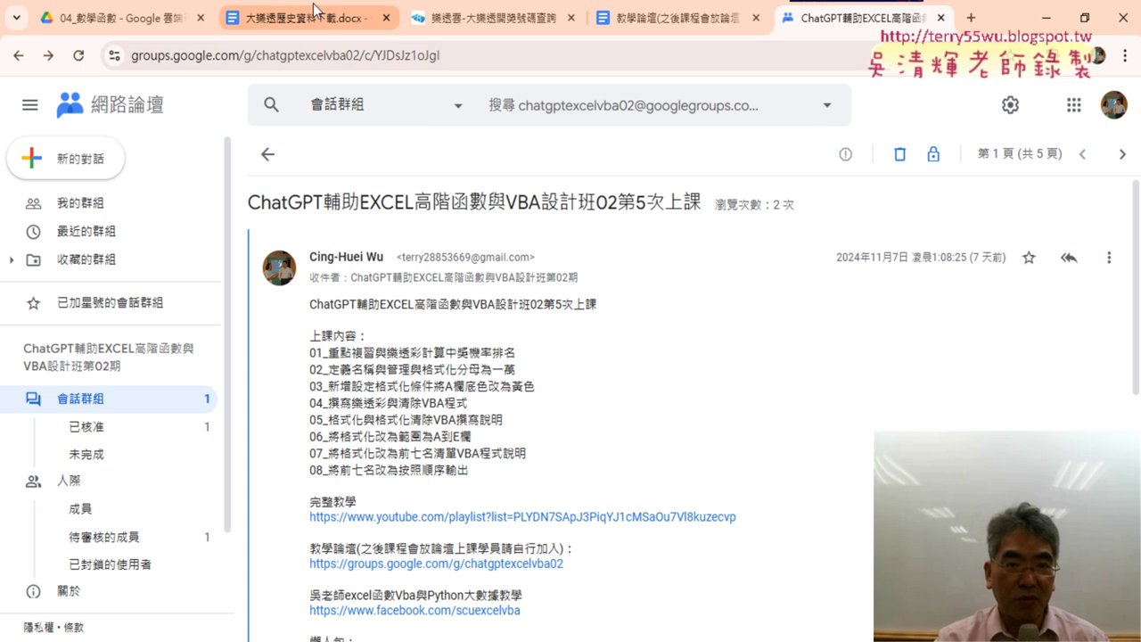
# - Open 大樂透歷史資料下載.docx and scroll to the 改為批次下載 section's macro code
pyautogui.click(304, 18)
pyautogui.scroll(-1, 433, 274)
pyautogui.scroll(-3, 437, 309)
pyautogui.scroll(-5, 437, 309)
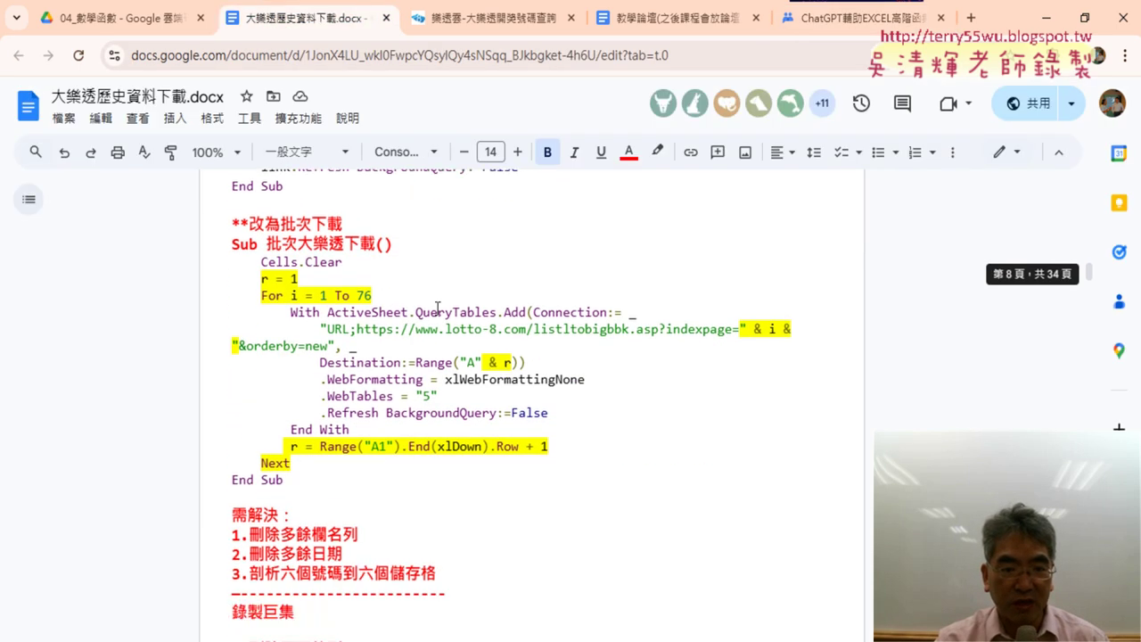
pyautogui.moveTo(235, 194); pyautogui.dragTo(344, 196)
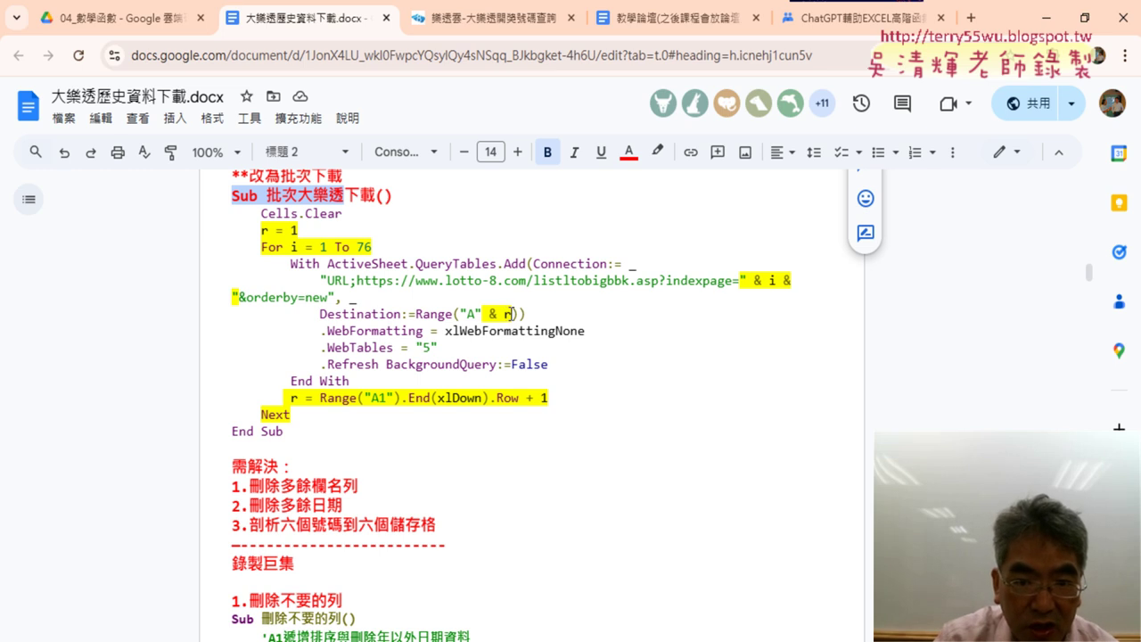
pyautogui.click(508, 314)
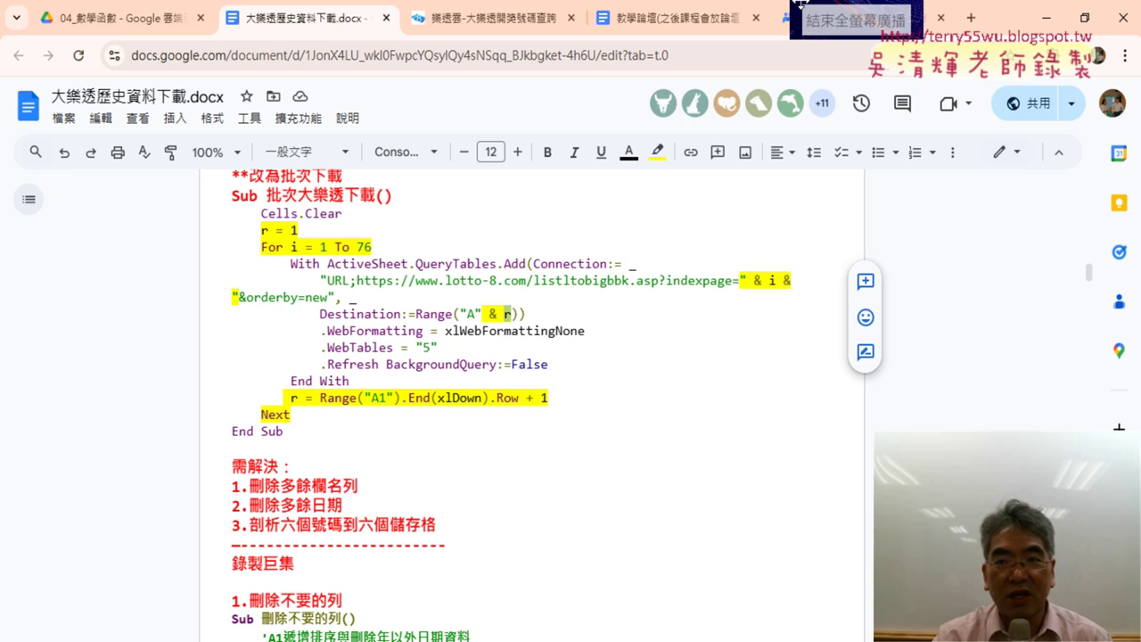
pyautogui.hotkey('alt', 'Tab')
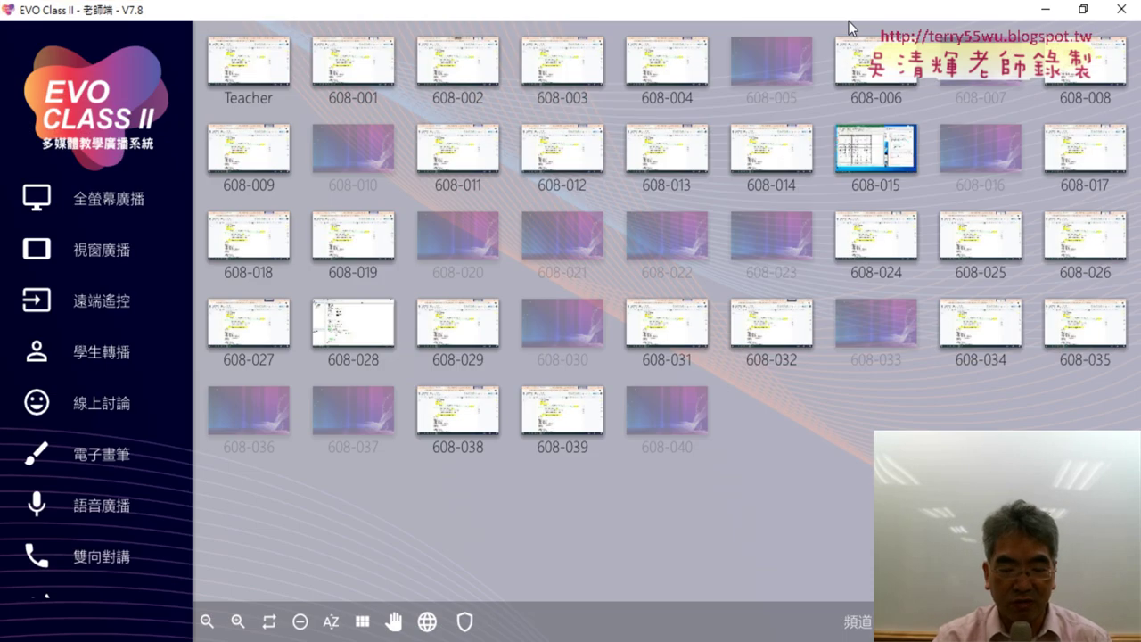
pyautogui.click(1047, 11)
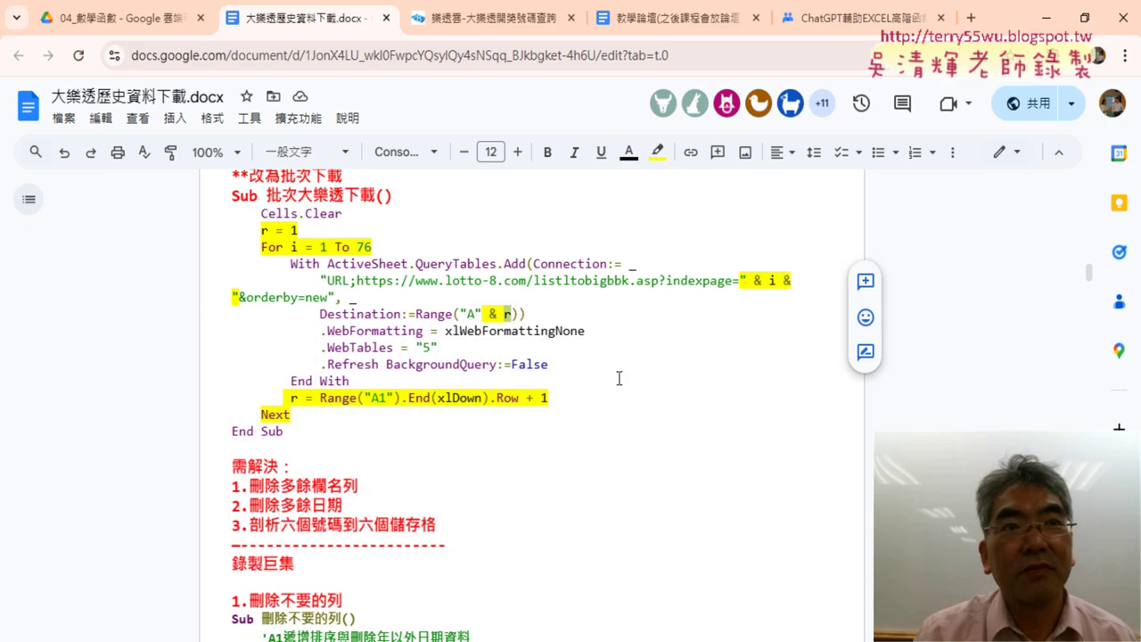